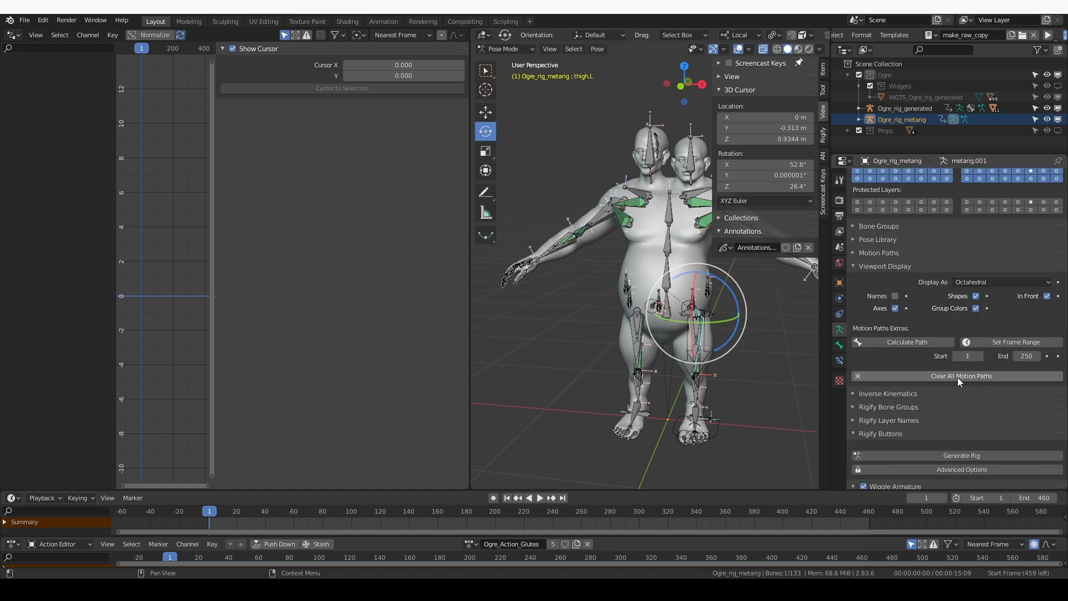
Step: Try generating the rig from Ogre_rig_metarig and undo the generation
left_click(969, 439)
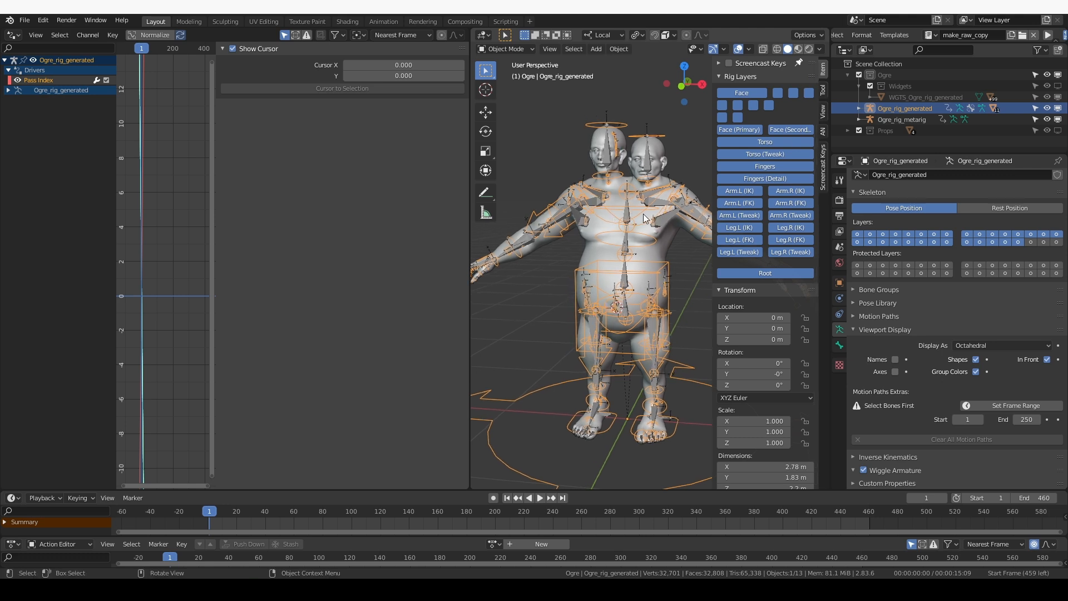
key("ctrl+z")
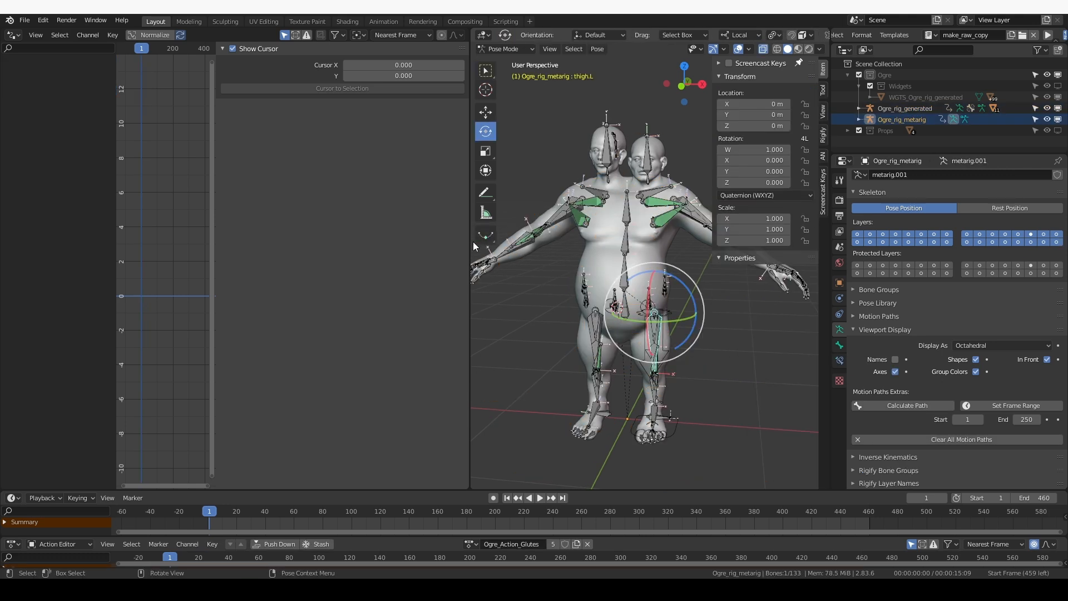
Step: Enlarge the 3D viewport and check the bone layer assignments of DEF-belly_S1.R and DEF-bellyC in the metarig
left_click_drag(465, 244, 18, 245)
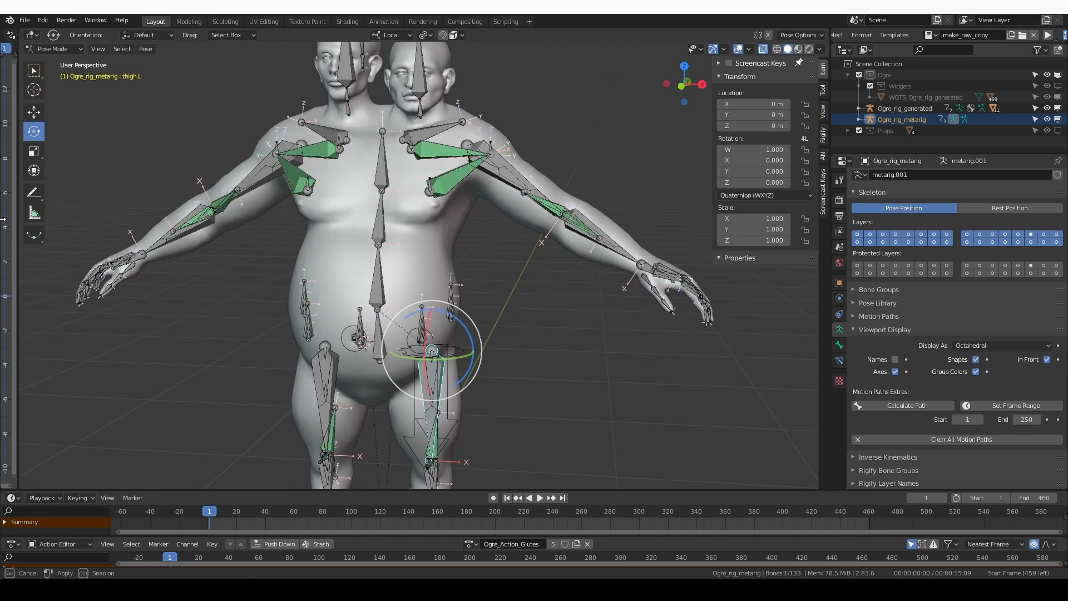
left_click(380, 323)
scroll(380, 327, "up", 2)
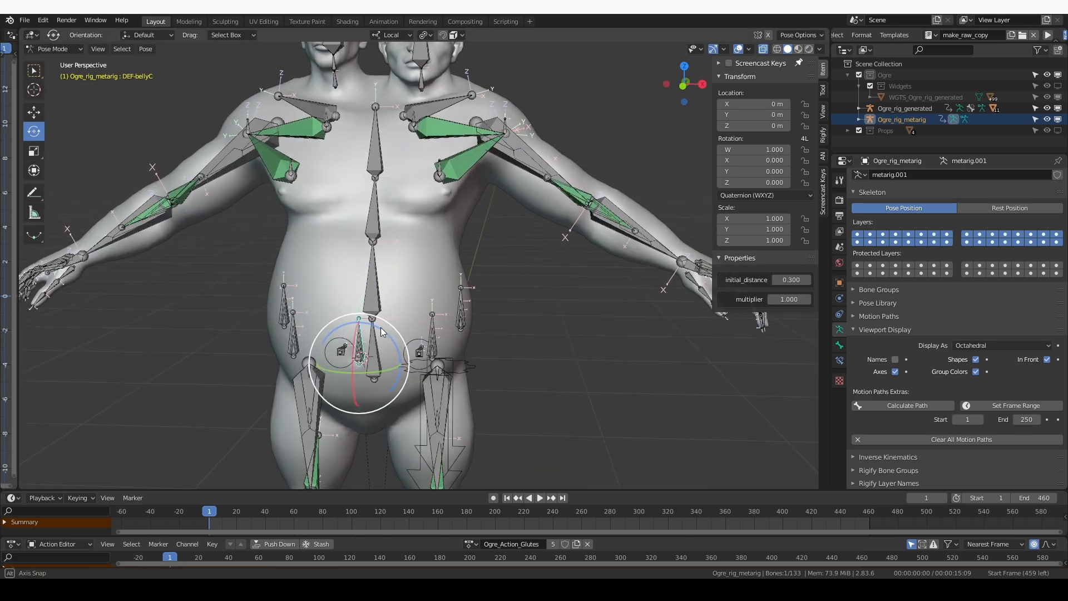
middle_click_drag(380, 327, 355, 312)
left_click(297, 336)
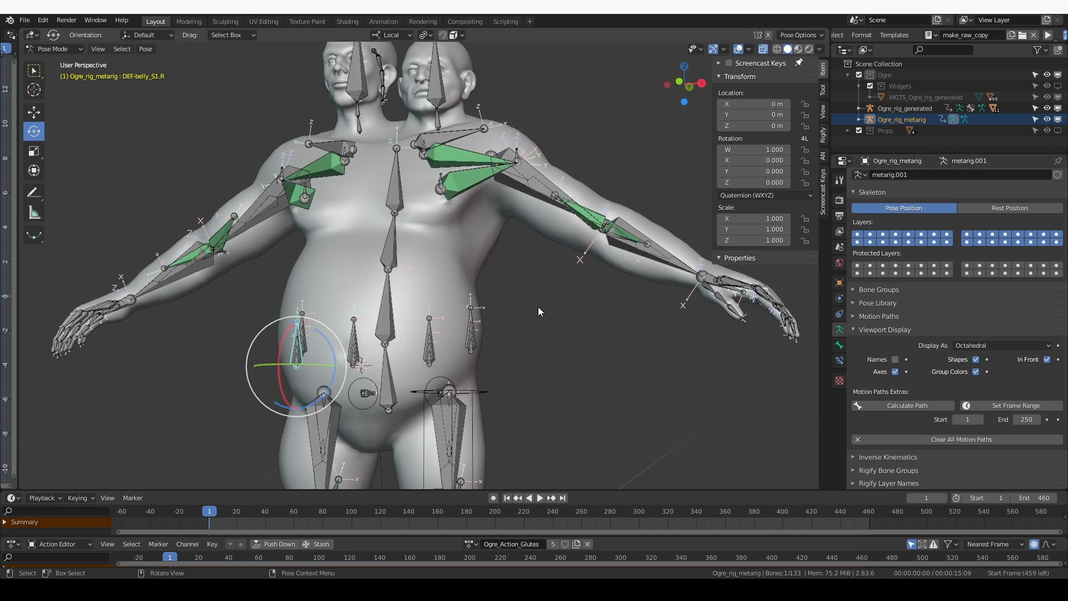
scroll(321, 363, "up", 3)
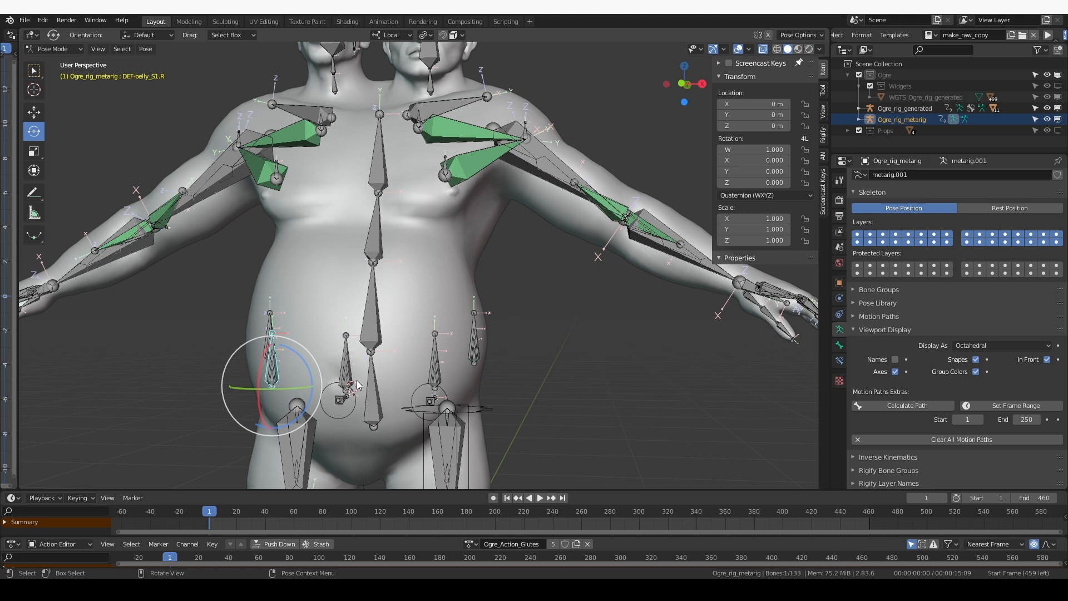
left_click(357, 383)
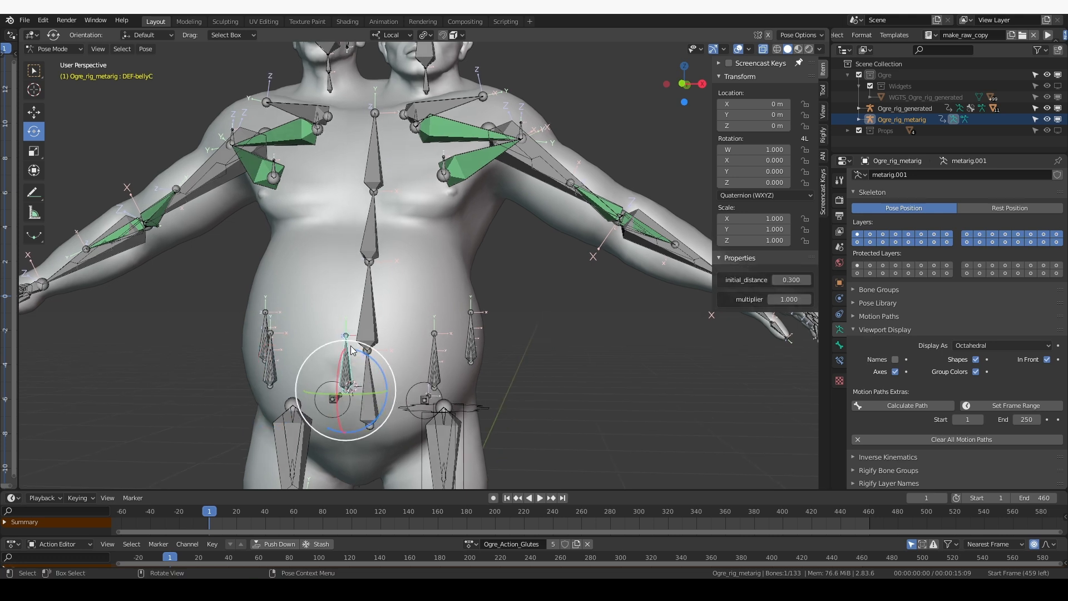
key("m")
middle_click_drag(379, 291, 375, 302)
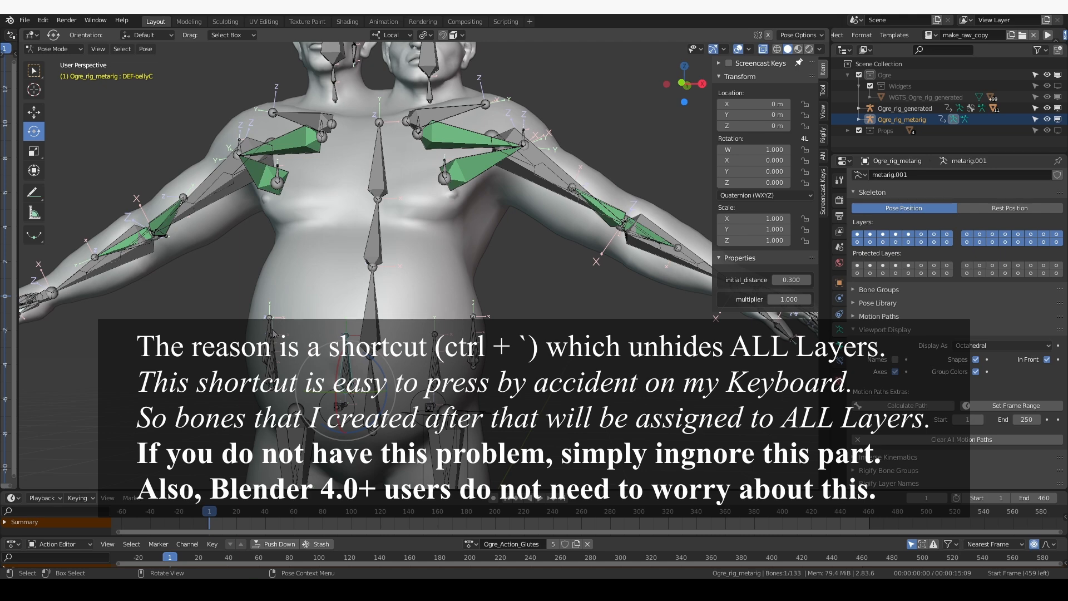
Step: Select all the belly bones around the metarig's waist and assign them to bone layer 1 only
middle_click_drag(284, 384, 243, 399)
left_click_drag(243, 411, 281, 374)
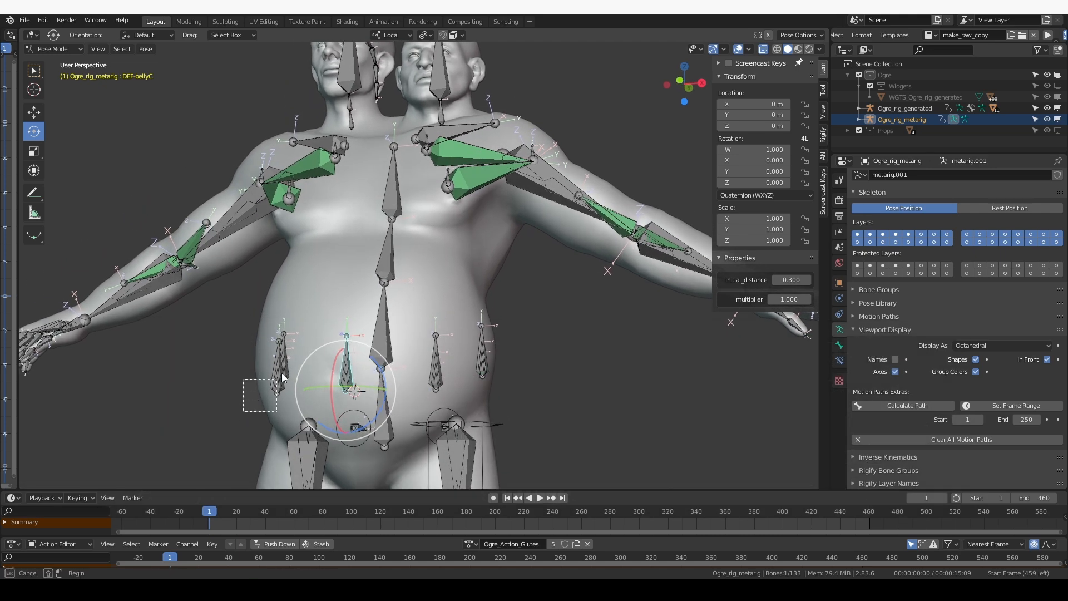
middle_click_drag(281, 373, 243, 400)
left_click_drag(244, 411, 312, 303)
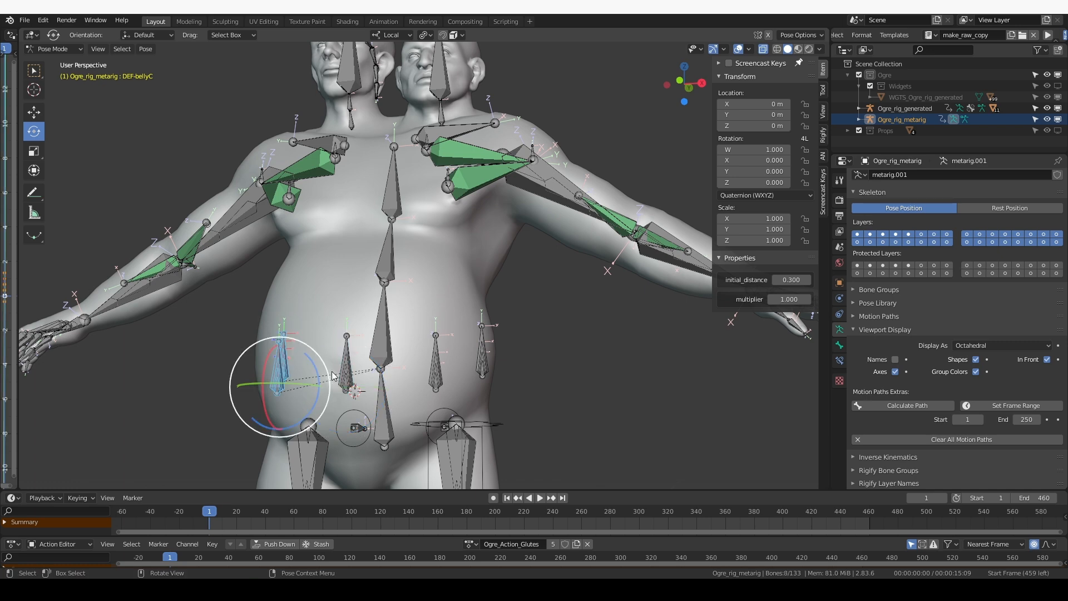
middle_click_drag(332, 376, 309, 378)
key("r")
right_click(329, 301)
left_click_drag(344, 282, 305, 356, "shift")
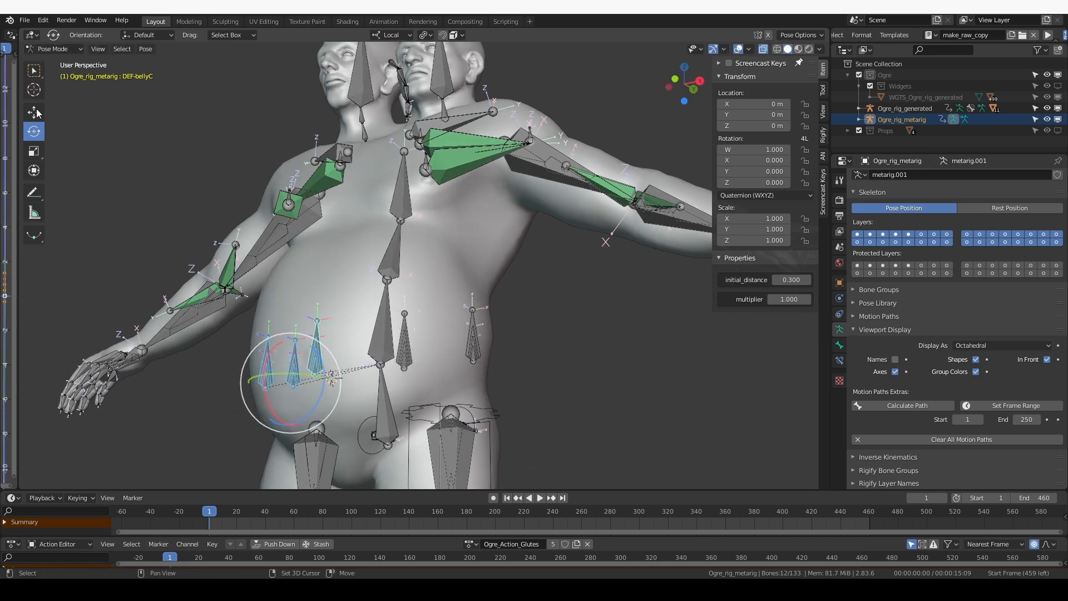
left_click(35, 73)
middle_click_drag(359, 328, 389, 331)
left_click_drag(401, 334, 438, 377, "shift")
left_click_drag(459, 289, 504, 370, "shift")
key("m")
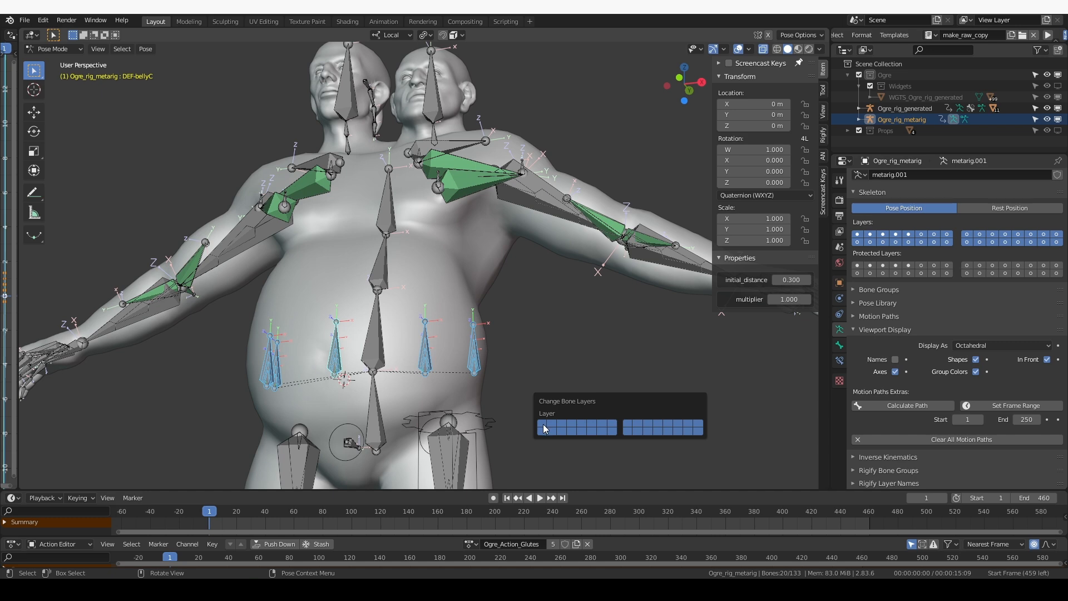
left_click(543, 424)
middle_click_drag(536, 286, 555, 334)
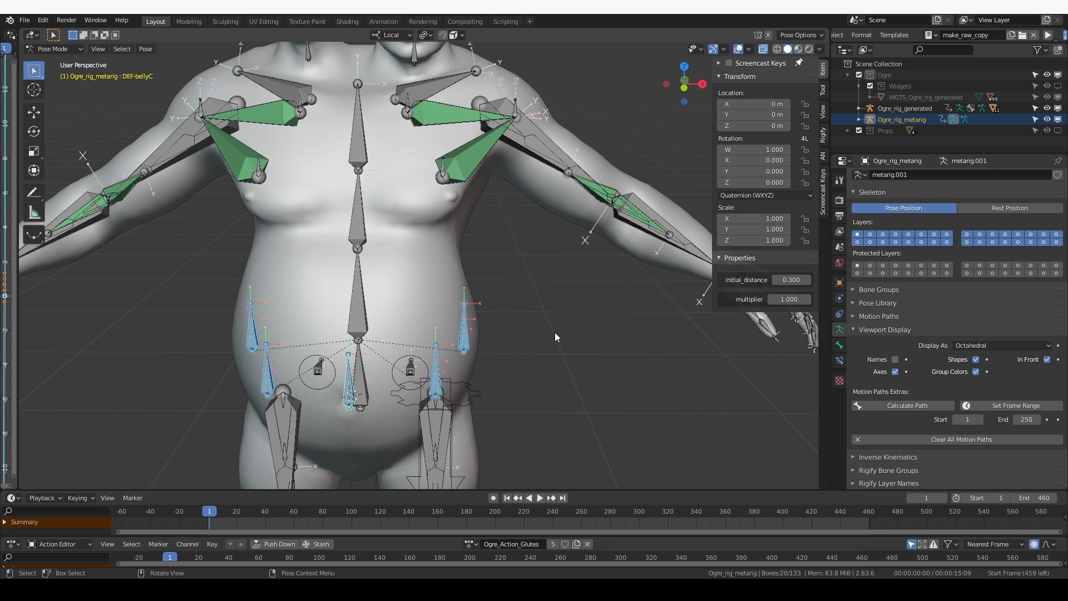
middle_click_drag(555, 333, 562, 300)
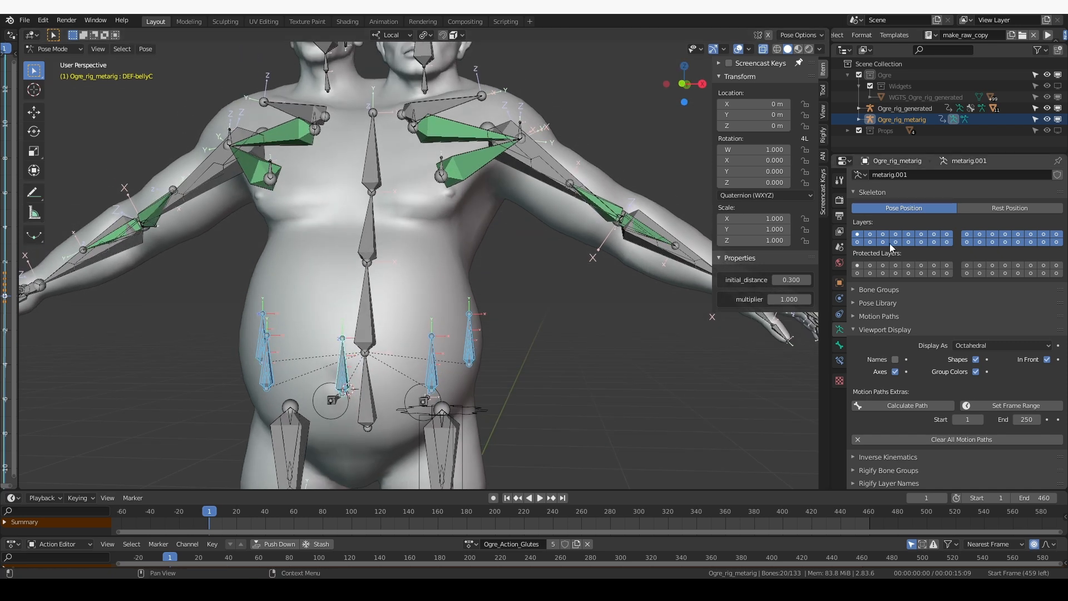
left_click(870, 234)
key("ctrl+z")
Step: Regenerate the rig from the corrected metarig and disable Ogre_rig_metarig in the viewport
scroll(485, 312, "down", 2)
scroll(523, 311, "up", 1)
scroll(957, 426, "down", 5)
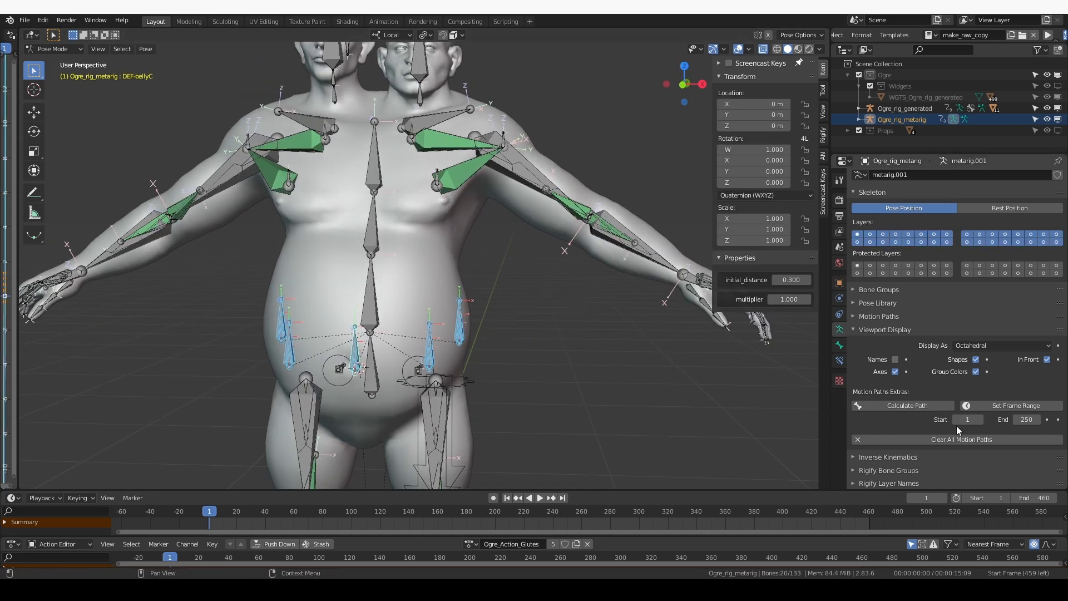
left_click(962, 440)
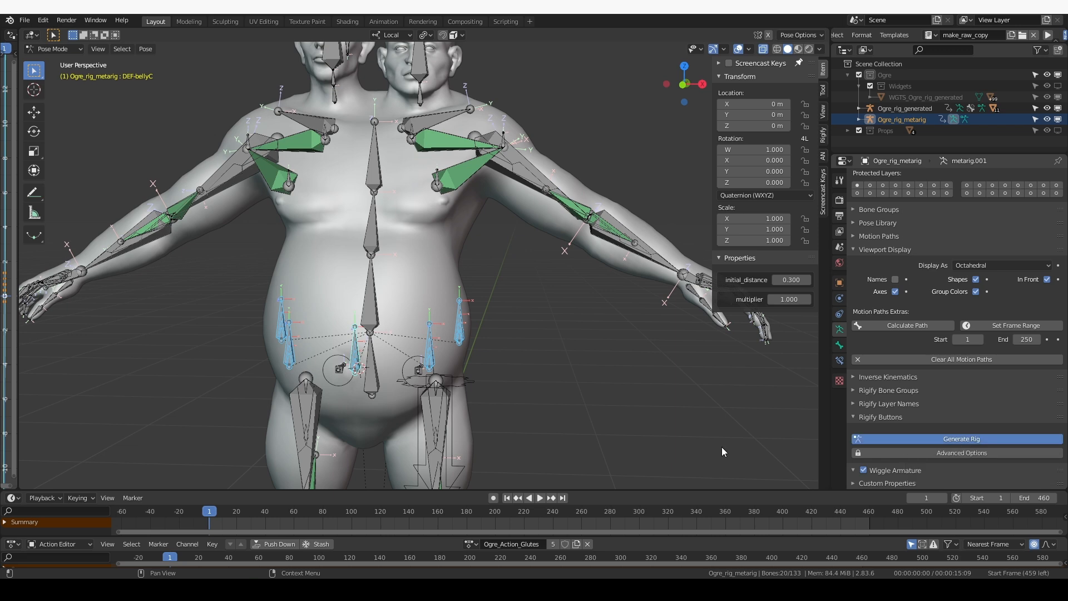
scroll(570, 376, "down", 4)
left_click(1058, 120)
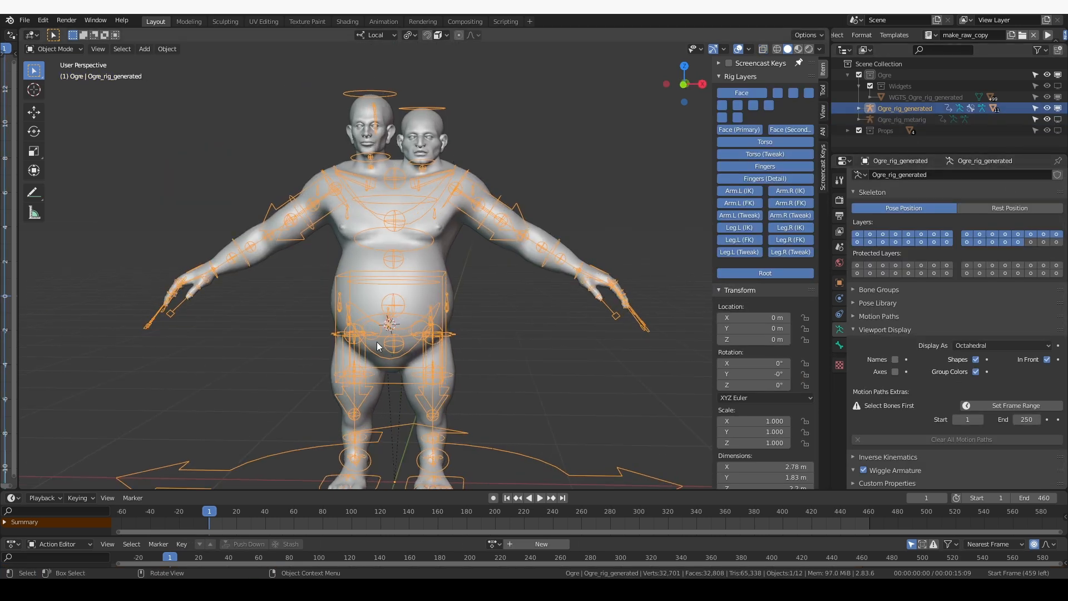
Step: Parent Ogre_body to Ogre_rig_generated using Armature Deform With Empty Groups
scroll(376, 342, "up", 2)
middle_click_drag(376, 341, 423, 292)
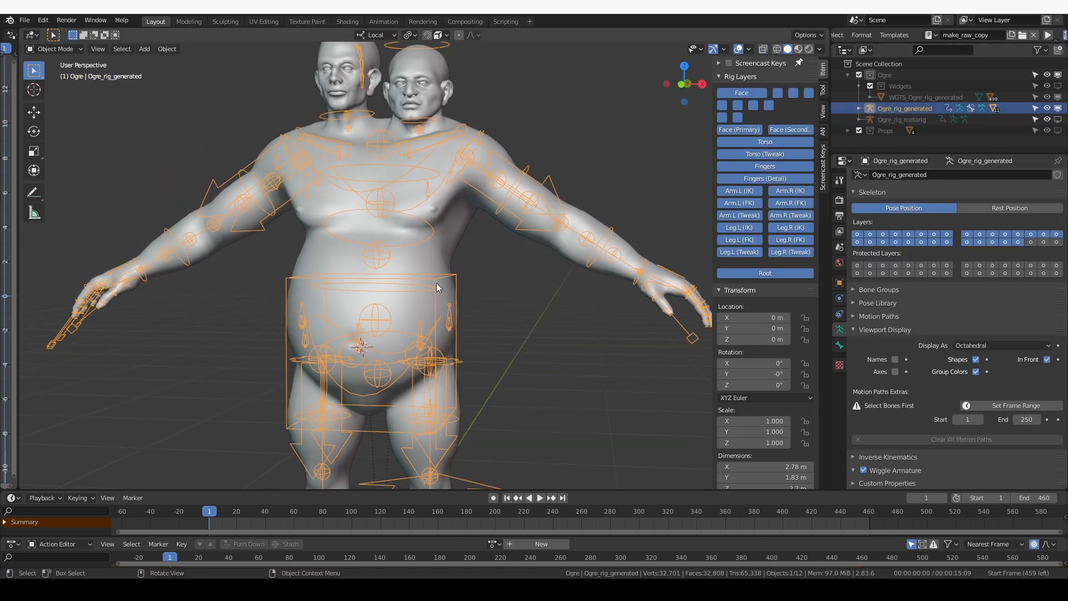
scroll(437, 287, "up", 3)
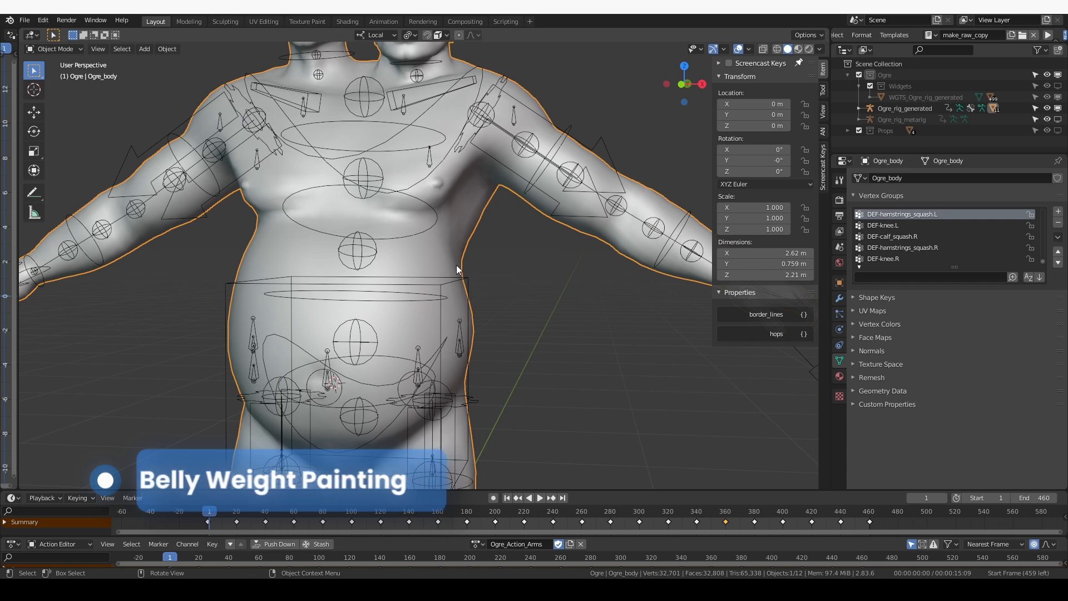
left_click(459, 330, "shift")
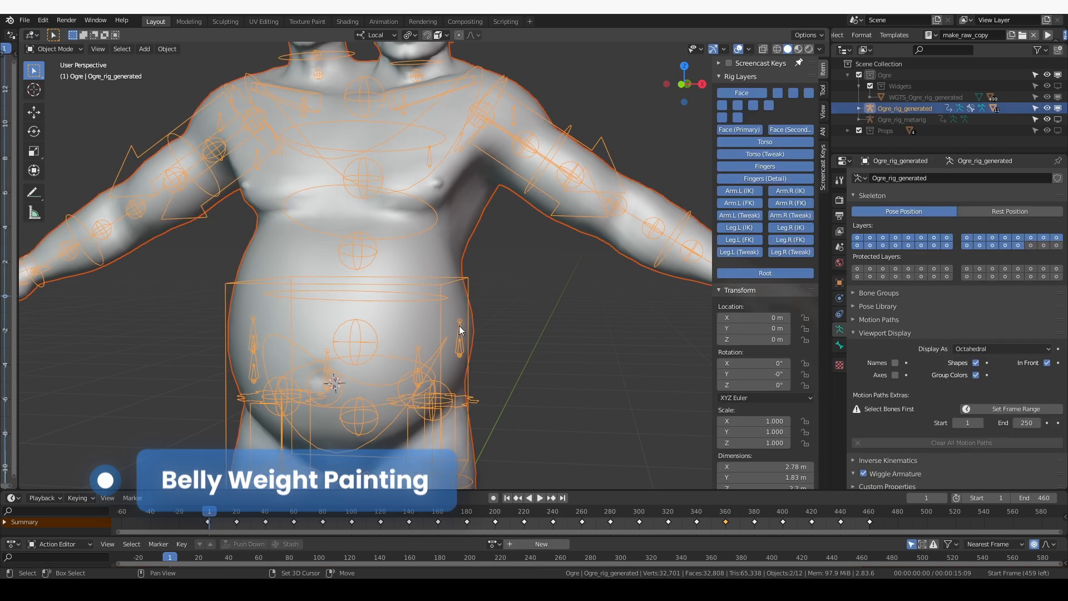
key("ctrl+p")
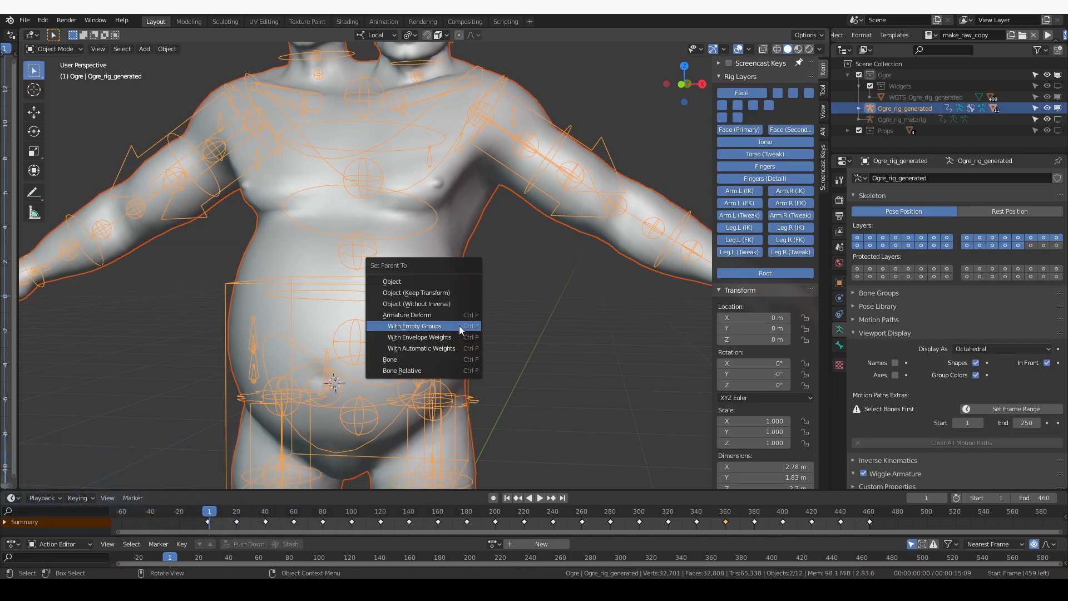
left_click(457, 326)
scroll(549, 348, "down", 2)
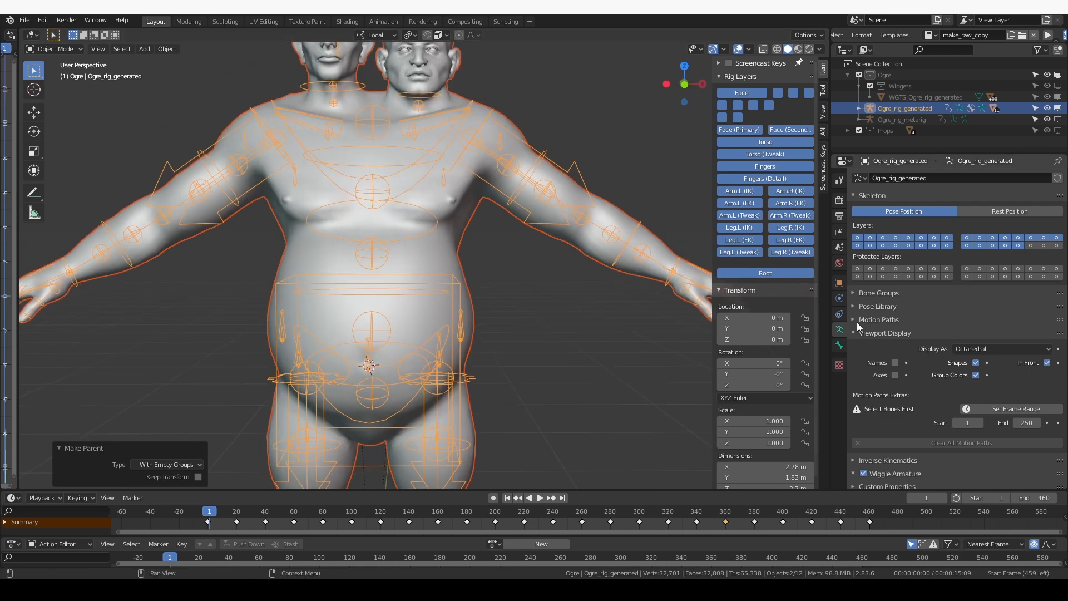
Step: Show only the deform bones of Ogre_rig_generated by leaving just layer 29 visible
left_click(1031, 245)
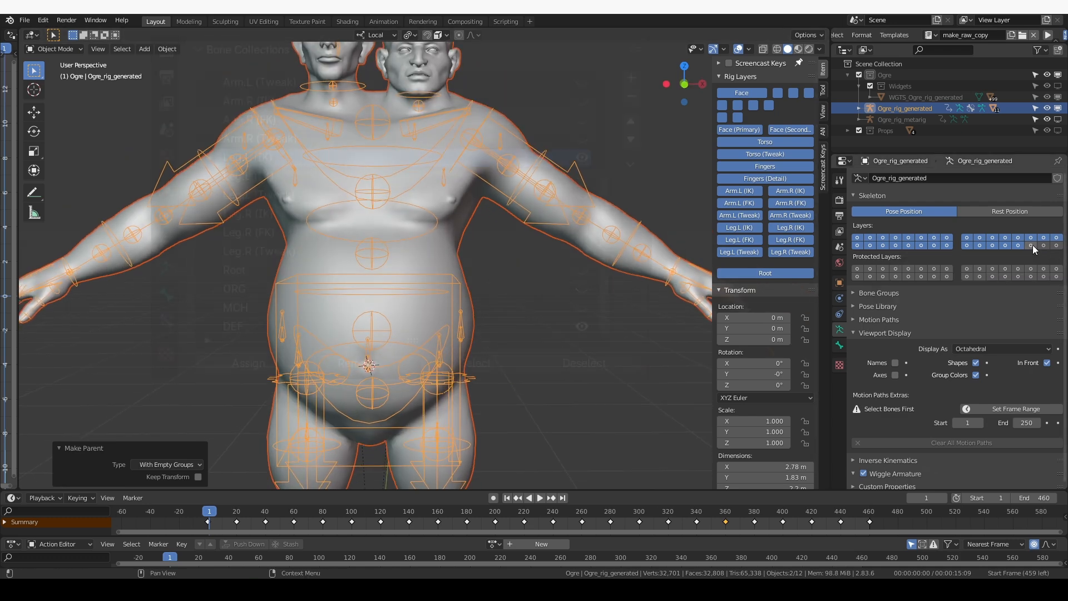
left_click(1033, 246)
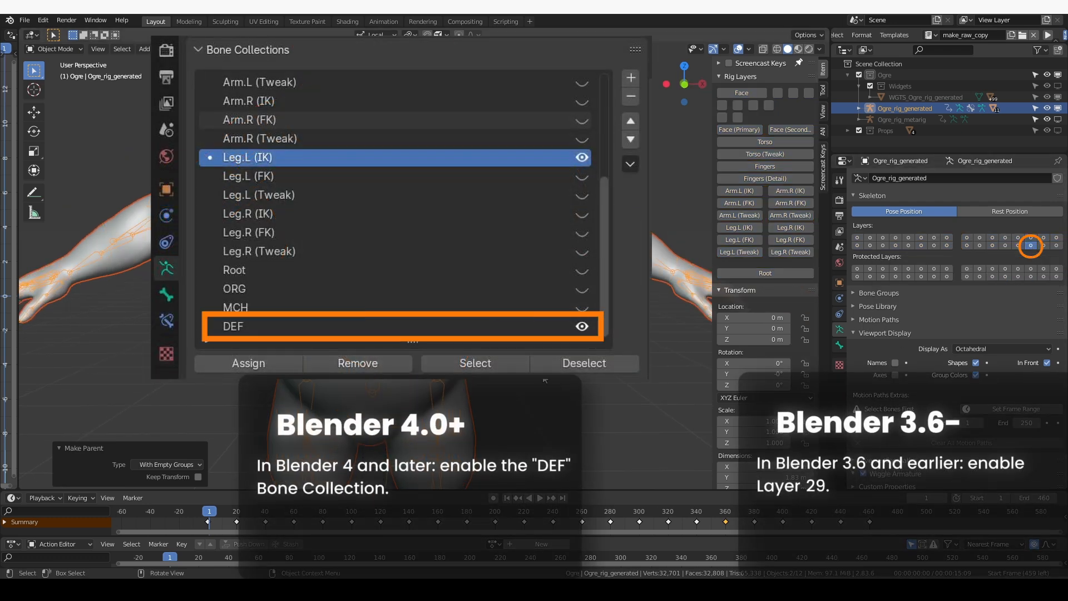
middle_click_drag(466, 387, 510, 378, "shift")
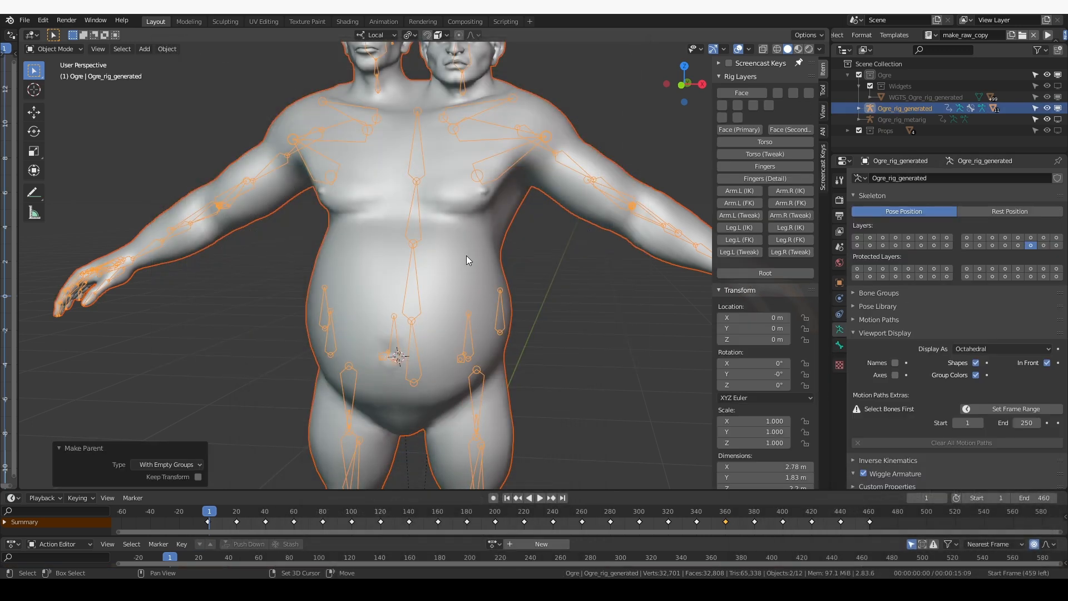
Step: Make Ogre_body active with the rig still selected, enter Weight Paint mode, and select the DEF-bellyC bone
left_click(466, 256)
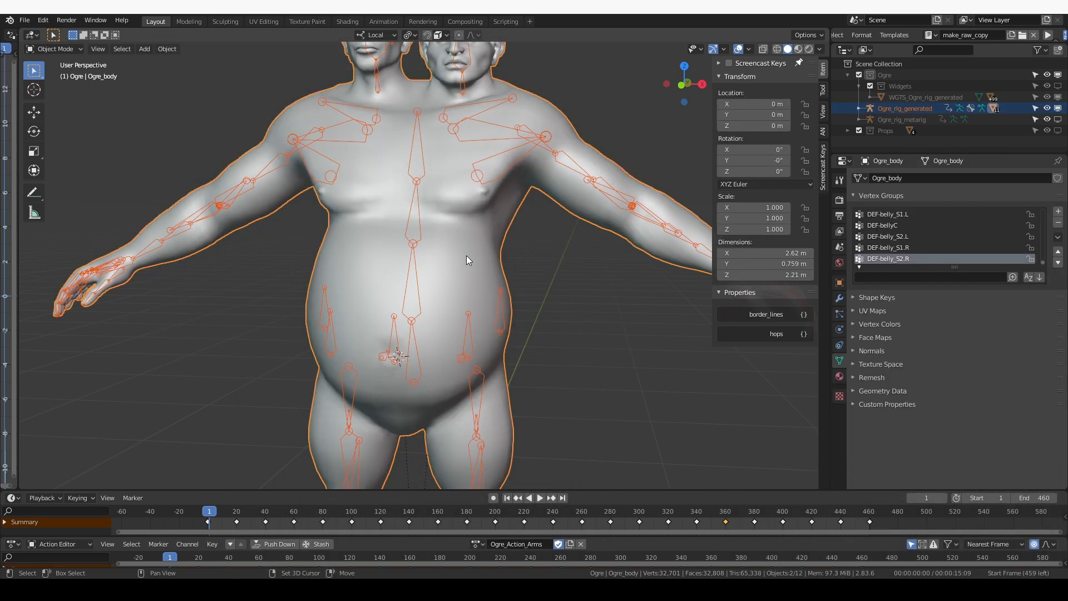
key("ctrl+Tab")
left_click(428, 227)
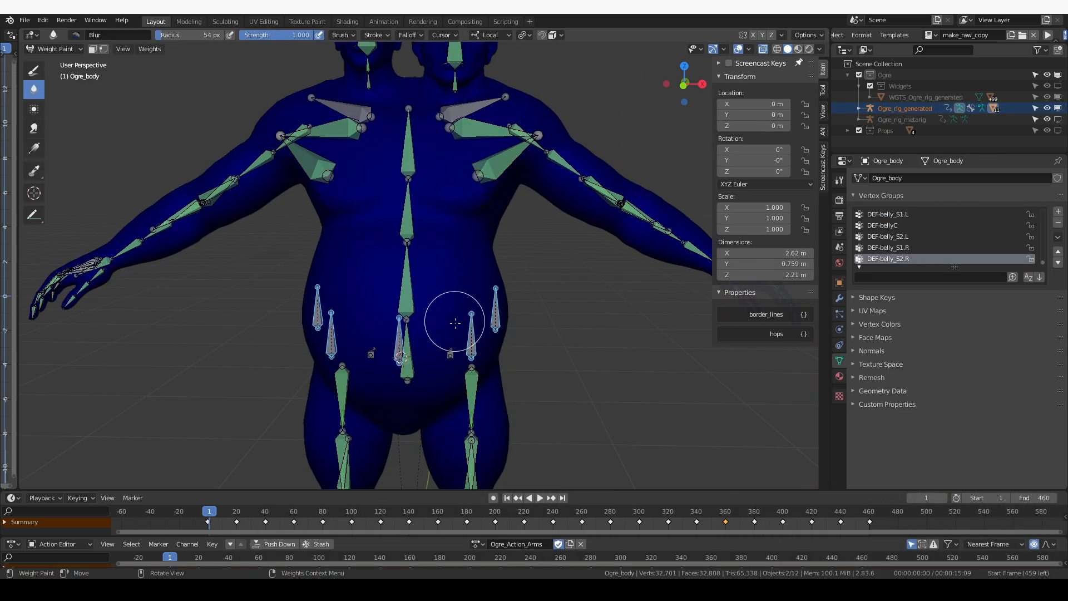
scroll(423, 351, "up", 4)
middle_click_drag(403, 342, 391, 343)
left_click(382, 340, "ctrl")
Step: Switch to the Draw brush with its Mix settings shown, and turn on Screencast Keys
left_click(822, 90)
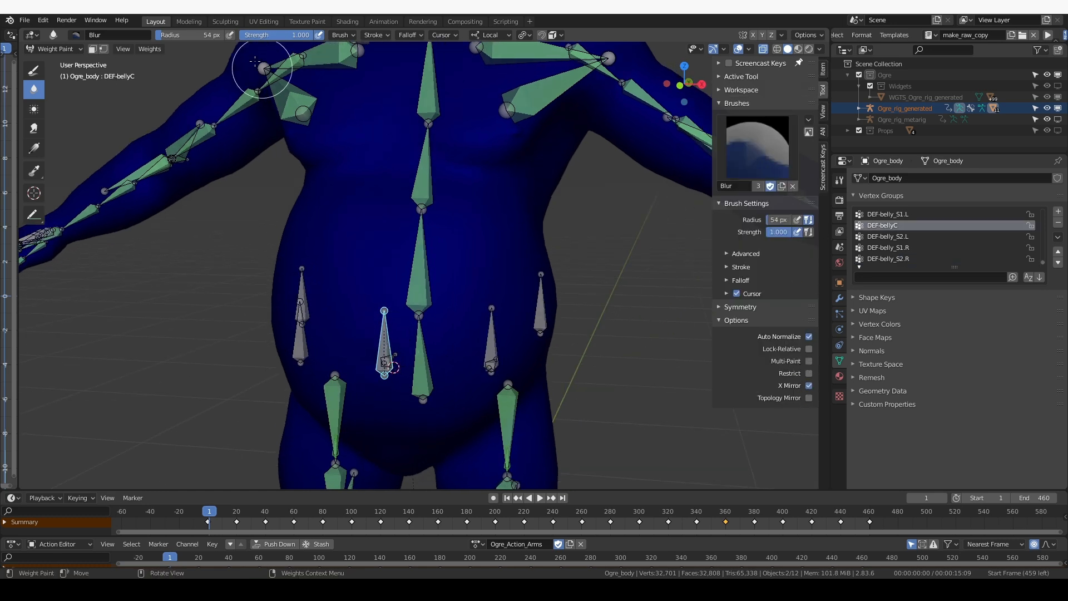
left_click(33, 70)
middle_click_drag(141, 277, 171, 280)
left_click(728, 63)
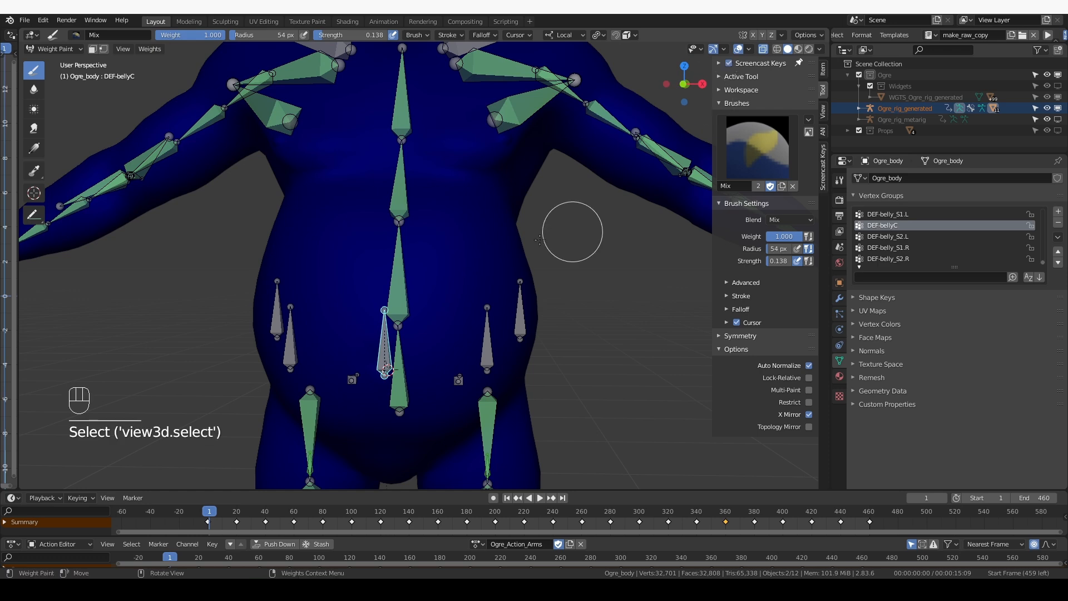
middle_click_drag(479, 270, 451, 278)
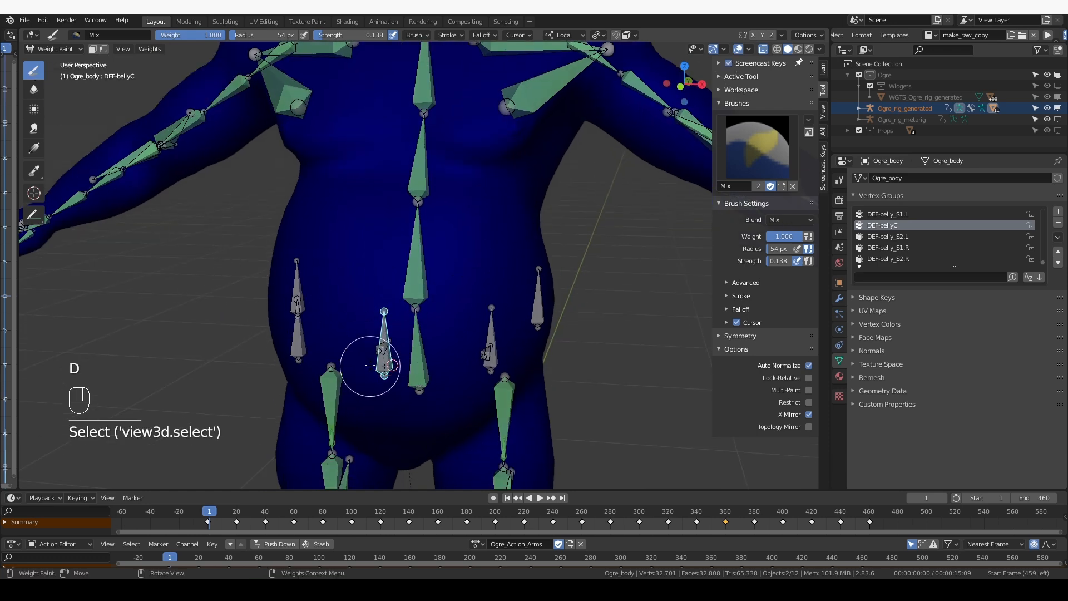
middle_click_drag(396, 352, 407, 347)
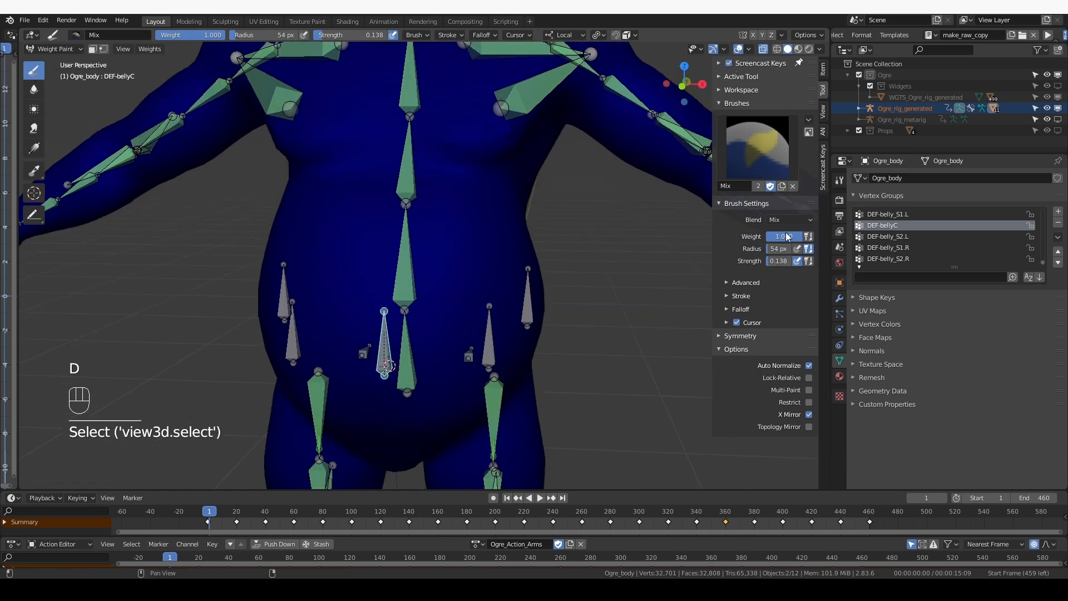
middle_click_drag(356, 404, 389, 329)
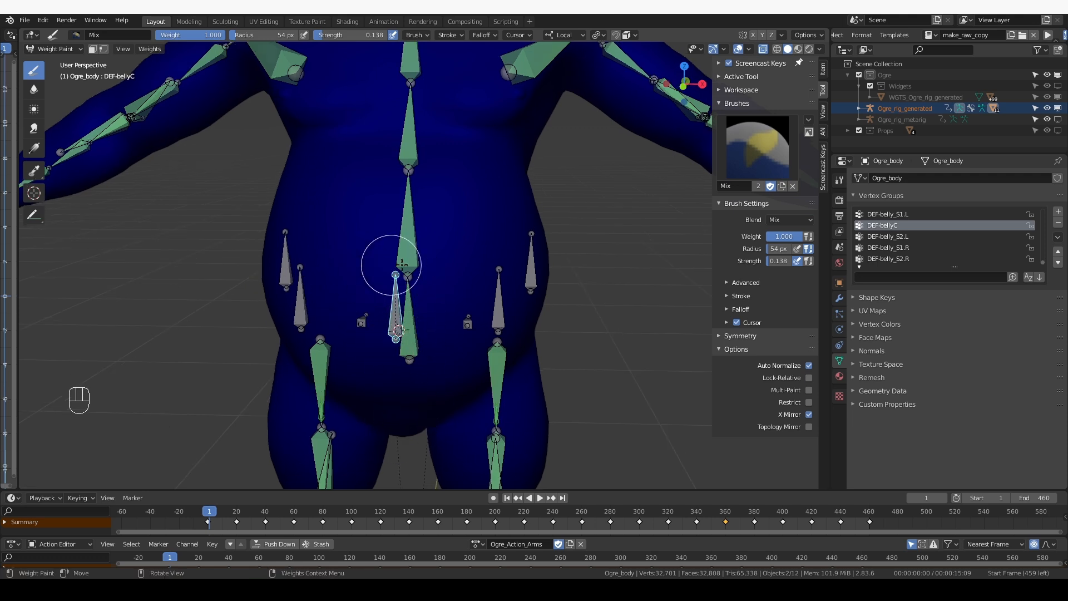
Step: Enlarge the brush radius to 103 px and paint DEF-bellyC weights over the center front of the belly
middle_click_drag(414, 339, 409, 341)
key("f")
left_click(448, 344)
mouse_move(394, 335)
left_mouse_down()
mouse_move(388, 285)
mouse_move(386, 400)
mouse_move(403, 301)
left_mouse_up()
mouse_move(428, 246)
left_mouse_down()
mouse_move(435, 213)
mouse_move(378, 216)
left_mouse_up()
left_click_drag(376, 218, 370, 214)
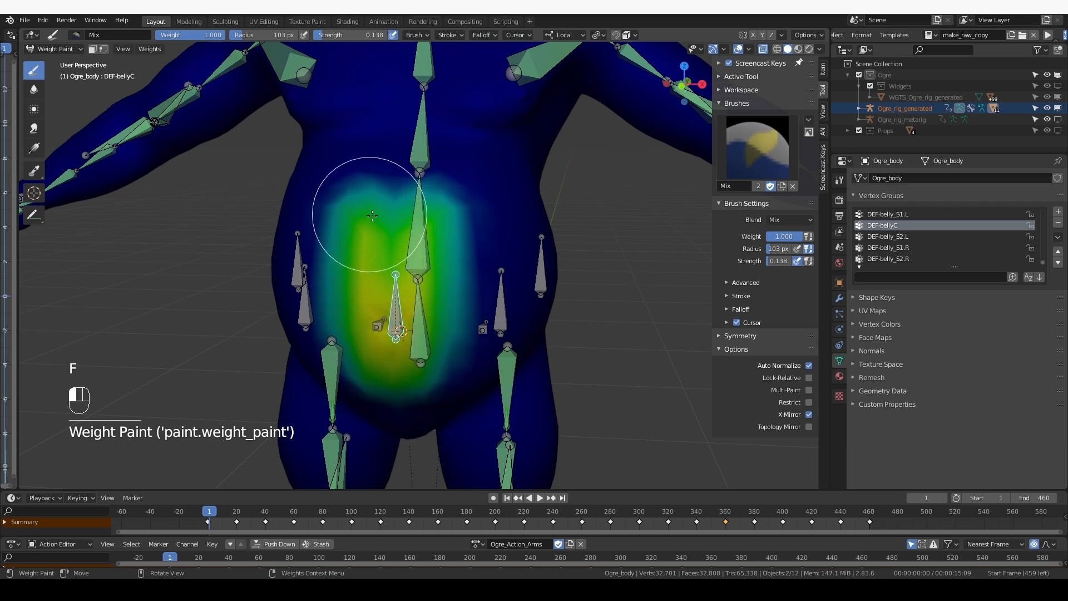
middle_click_drag(370, 214, 396, 216)
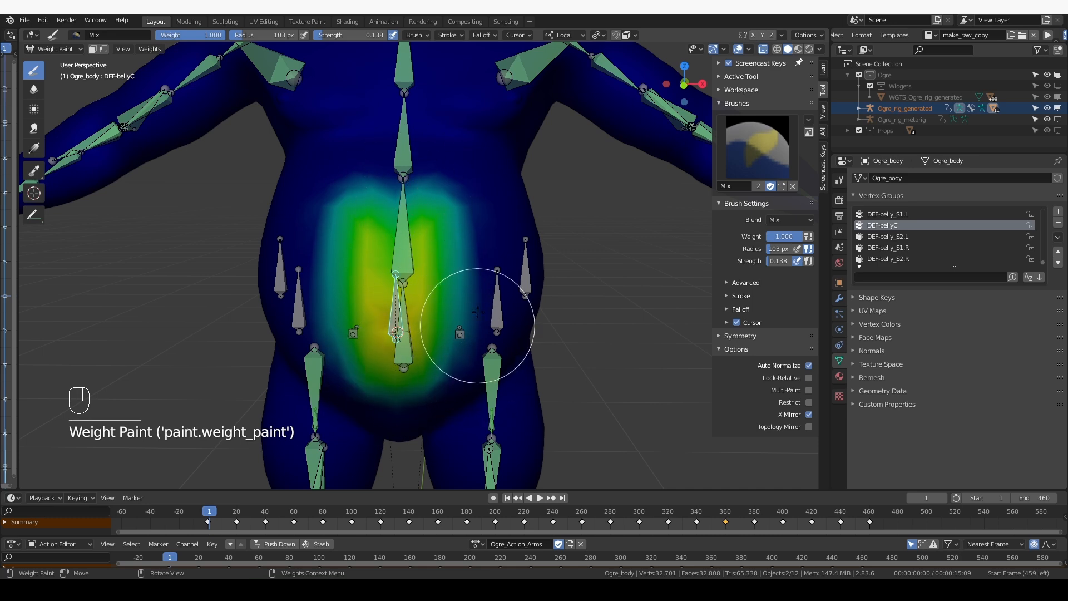
middle_click_drag(436, 334, 429, 340)
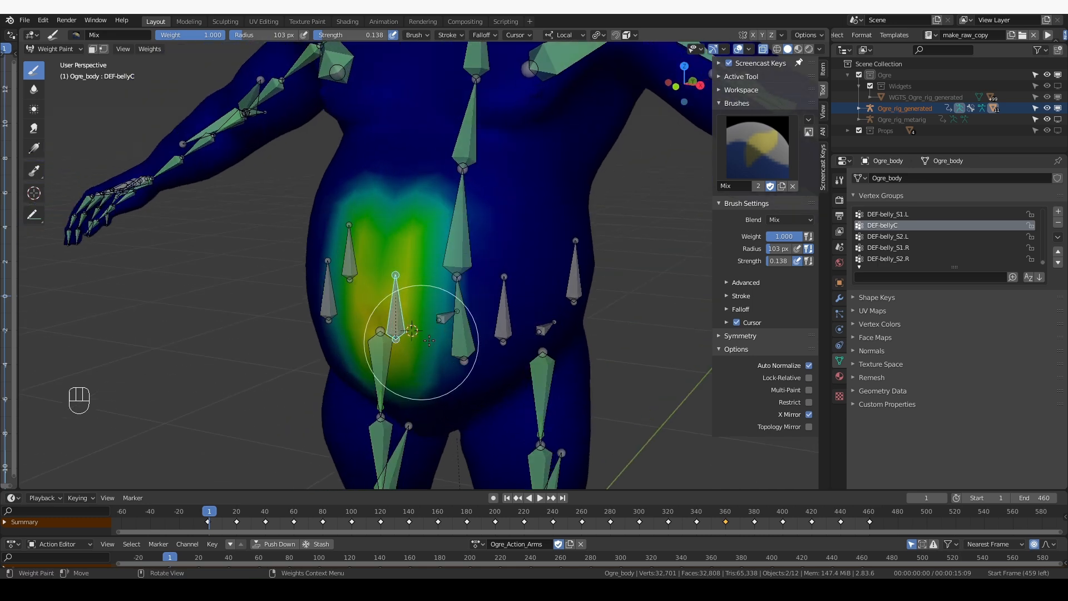
Step: Set the brush strength to 0.250 and paint DEF-belly_S1.L weights over the belly beside its center
left_click(503, 305, "ctrl")
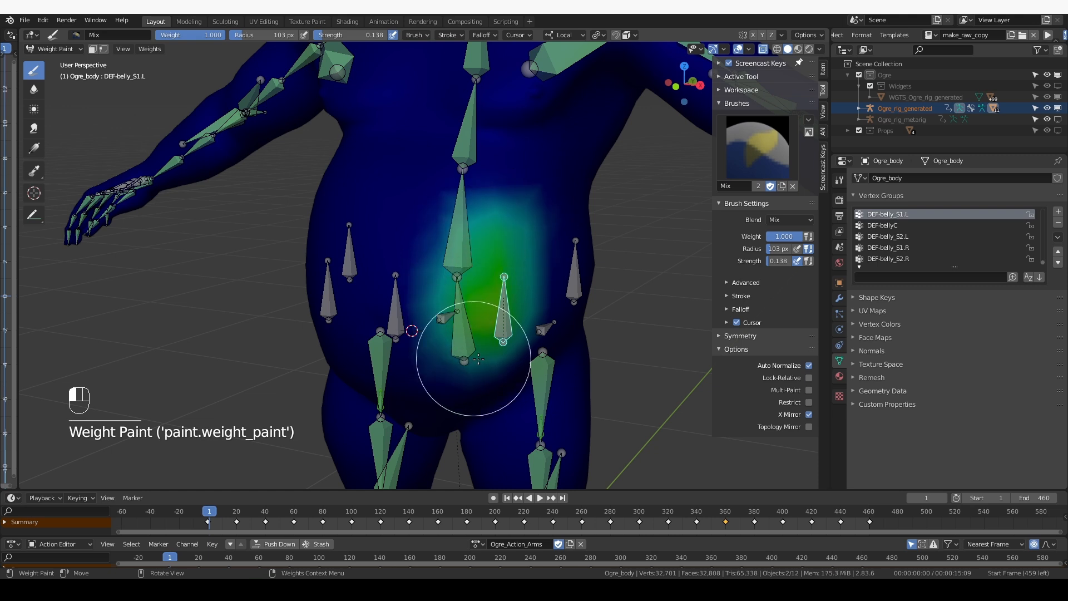
left_click(778, 260)
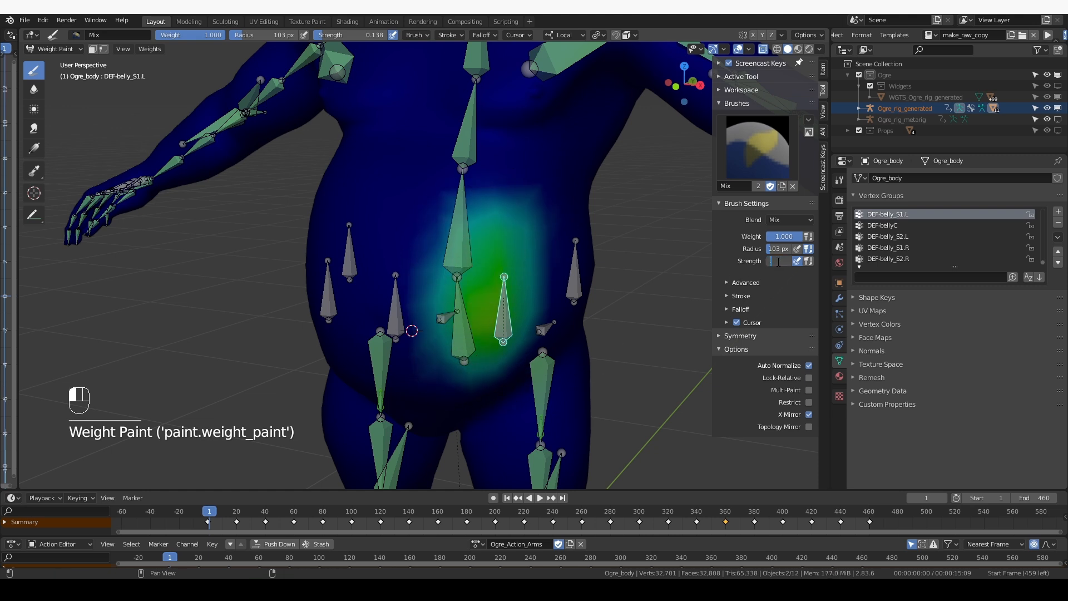
mouse_move(489, 323)
left_mouse_down()
mouse_move(500, 317)
mouse_move(469, 282)
mouse_move(470, 251)
left_mouse_up()
middle_click_drag(470, 250, 482, 353)
mouse_move(482, 354)
left_mouse_down()
mouse_move(501, 386)
mouse_move(473, 396)
left_mouse_up()
middle_click_drag(473, 397, 477, 384)
left_click_drag(484, 383, 527, 302)
Step: Paint DEF-belly_S2.L weights on the outer side of the belly, and turn on the wireframe overlay
left_click(596, 314, "ctrl")
middle_click_drag(604, 317, 575, 341)
left_click_drag(582, 334, 606, 313)
mouse_move(607, 313)
left_mouse_down()
mouse_move(545, 348)
mouse_move(584, 312)
left_mouse_up()
left_click(749, 49)
left_click(679, 237)
middle_click_drag(587, 289, 590, 300)
mouse_move(587, 301)
left_mouse_down()
mouse_move(569, 299)
mouse_move(618, 289)
mouse_move(615, 313)
left_mouse_up()
Step: Touch up the DEF-belly_S1.L weights and paint stronger DEF-bellyC weights across the front and underside of the belly
left_click(489, 334, "ctrl")
mouse_move(493, 335)
left_mouse_down()
mouse_move(554, 357)
mouse_move(536, 294)
left_mouse_up()
middle_click_drag(412, 350, 526, 348)
left_click(398, 336, "ctrl")
mouse_move(401, 338)
left_mouse_down()
mouse_move(437, 397)
mouse_move(375, 272)
mouse_move(426, 278)
left_mouse_up()
middle_click_drag(417, 311, 402, 323)
mouse_move(400, 358)
left_mouse_down()
mouse_move(389, 349)
mouse_move(433, 356)
left_mouse_up()
middle_click_drag(411, 389, 413, 303, "shift")
mouse_move(410, 307)
left_mouse_down()
mouse_move(399, 367)
mouse_move(422, 359)
left_mouse_up()
scroll(434, 358, "down", 2)
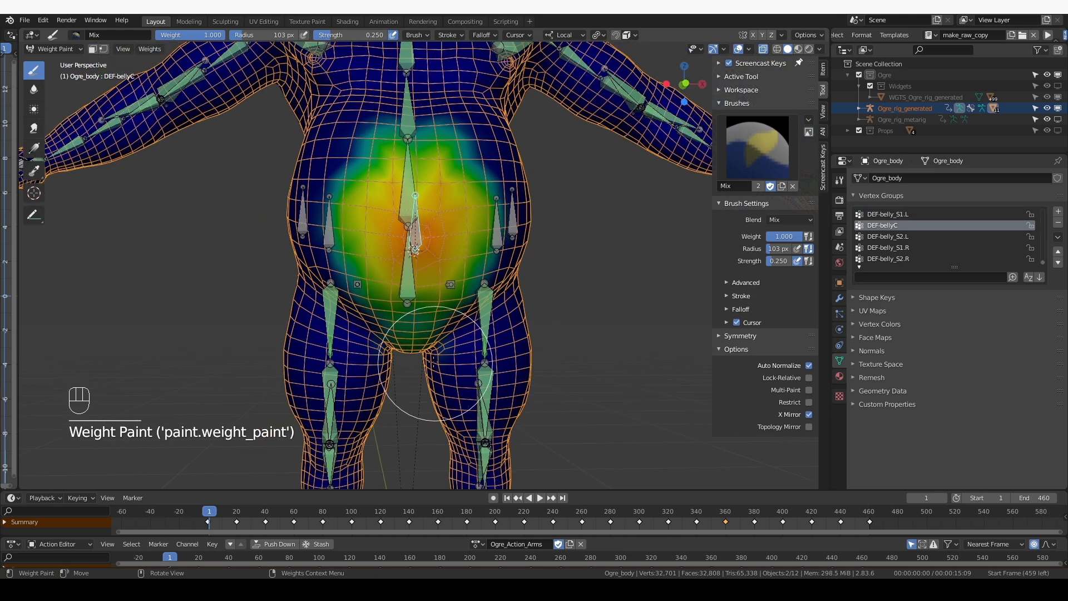
mouse_move(484, 352)
middle_mouse_down()
mouse_move(467, 350)
mouse_move(470, 334)
middle_mouse_up()
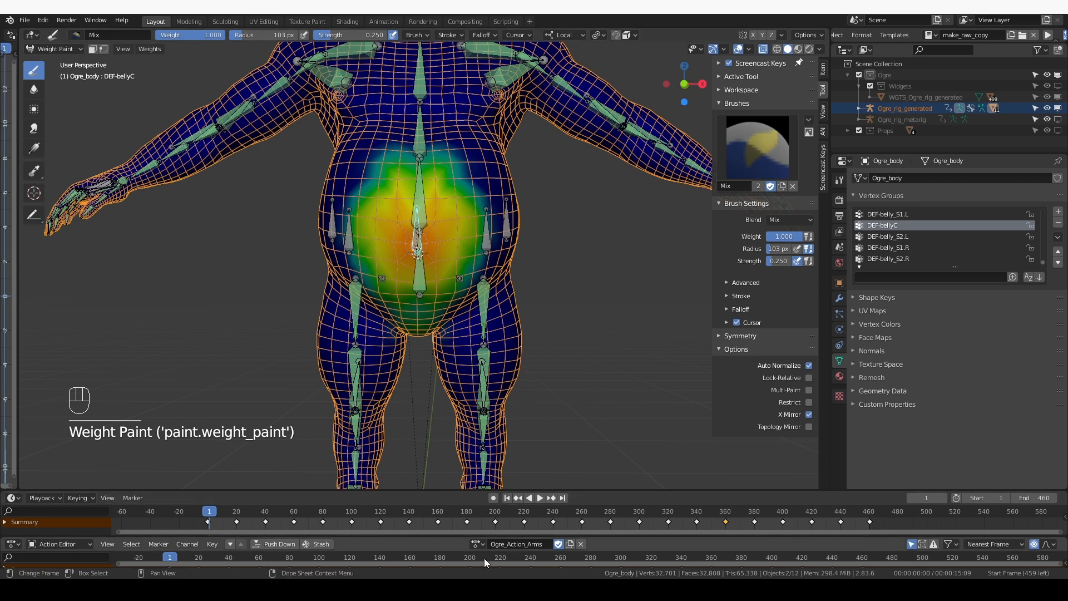
Step: Return to Object Mode, select Ogre_rig_generated, and assign it the Ogre_Action_Legs action
key("Tab")
left_click(411, 414)
left_click(484, 301)
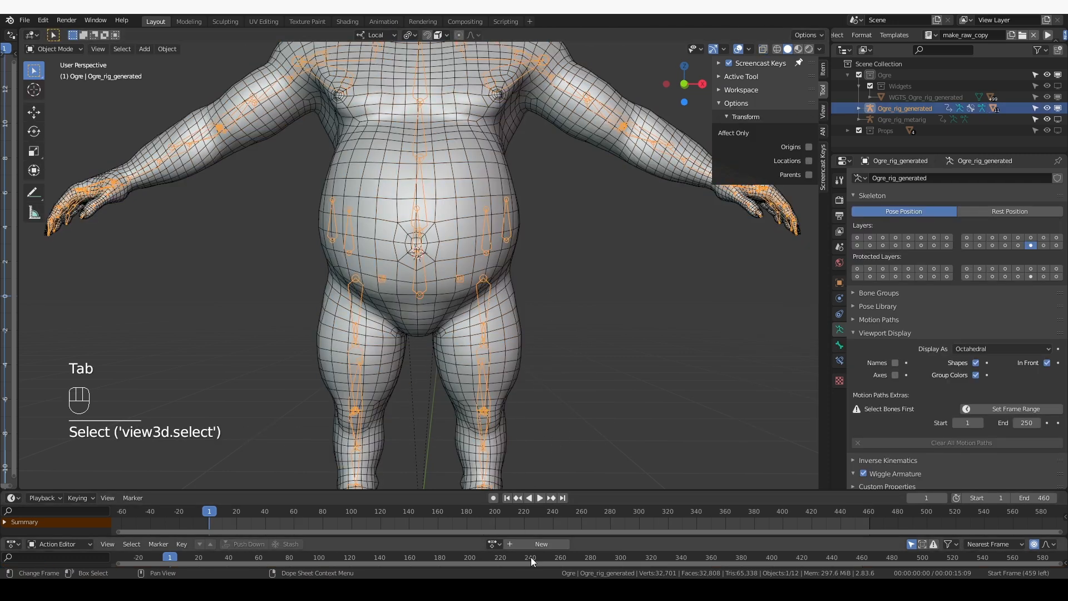
left_click(493, 544)
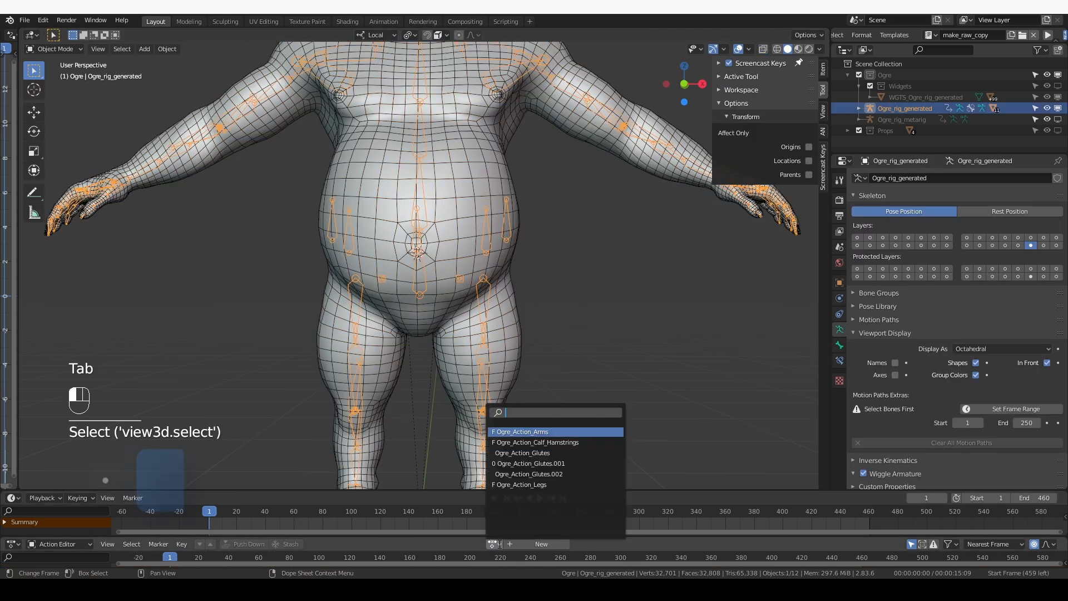
left_click(565, 485)
Step: Scrub the timeline to frame 415 and inspect how the belly deforms against the raised leg
left_click_drag(219, 517, 784, 524)
middle_click_drag(611, 421, 531, 416)
middle_click_drag(483, 265, 478, 267)
key("z")
middle_click_drag(478, 269, 475, 273)
left_click_drag(785, 523, 805, 510)
key("z")
scroll(392, 237, "up", 4)
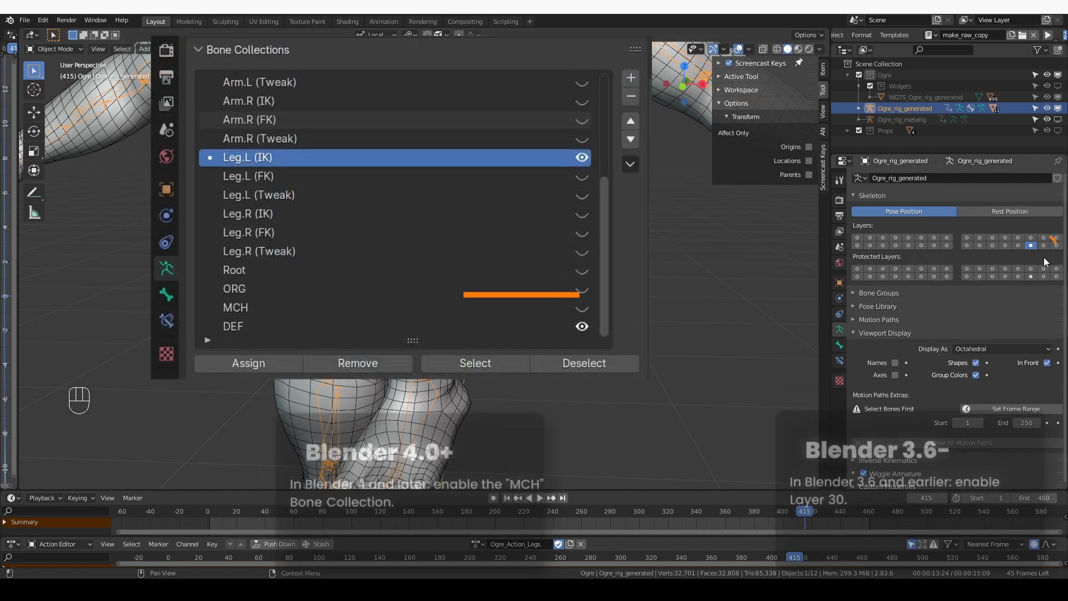
Step: Show only the MCH bones on layer 30, put the rig in Pose Mode, and select MCH-belly_S1.L
left_click(1044, 245)
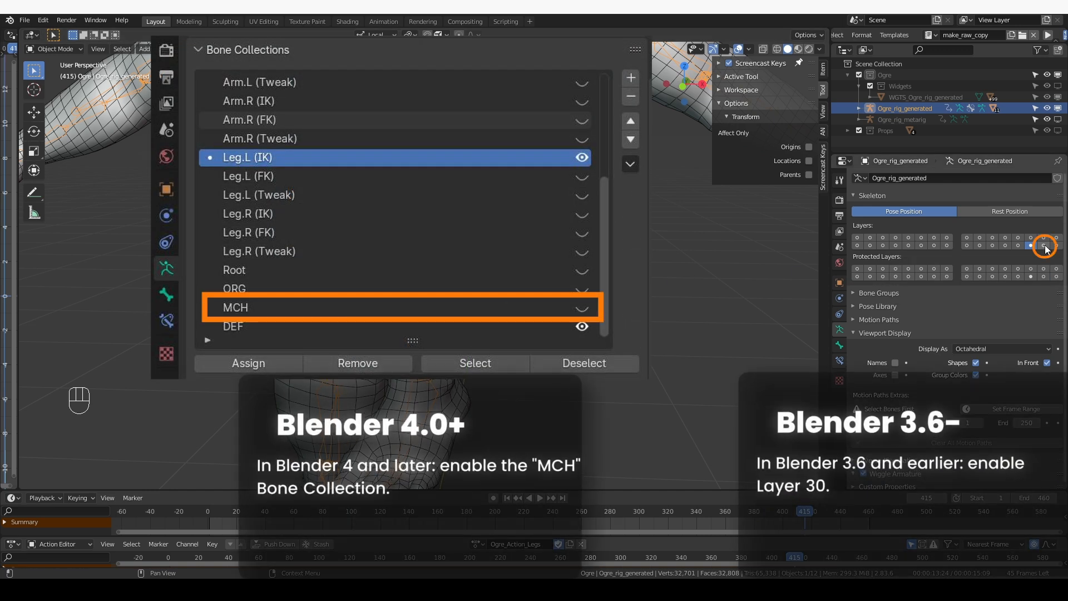
left_click(486, 250)
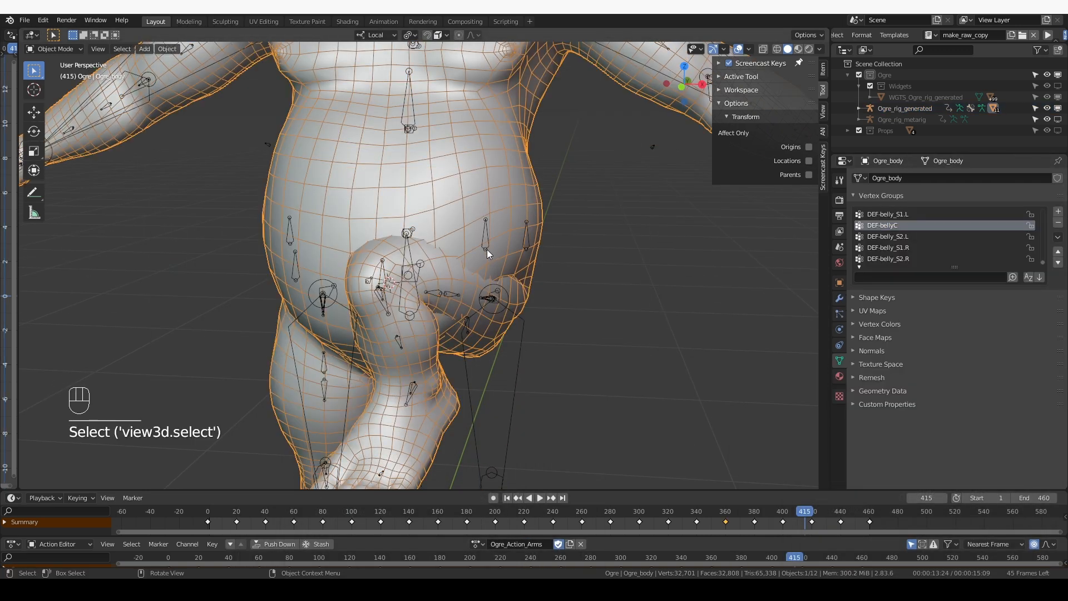
left_click(482, 240)
key("Tab")
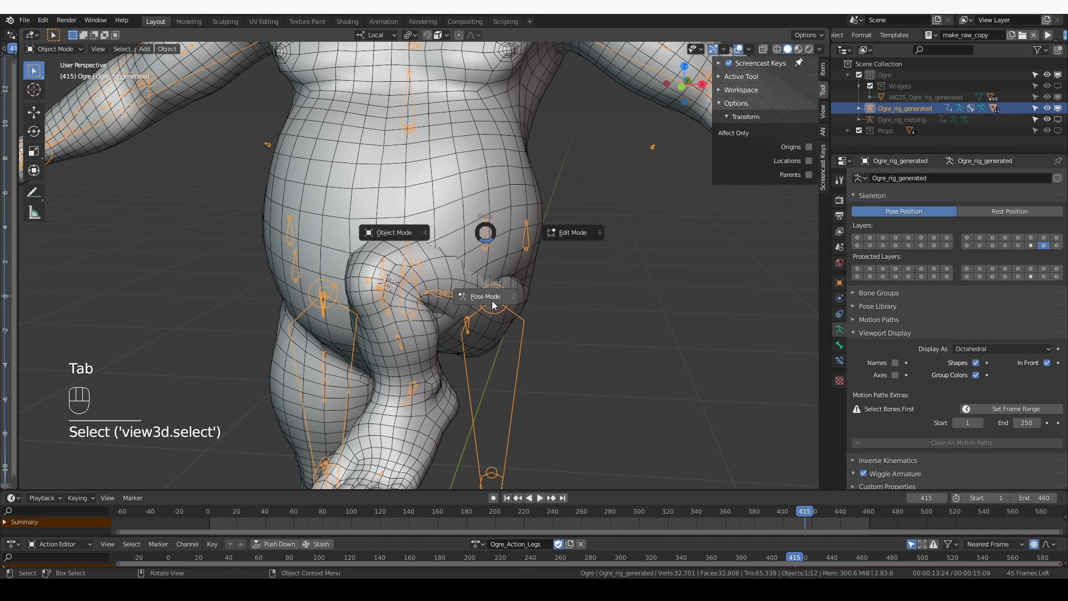
left_click(492, 301)
left_click(485, 254)
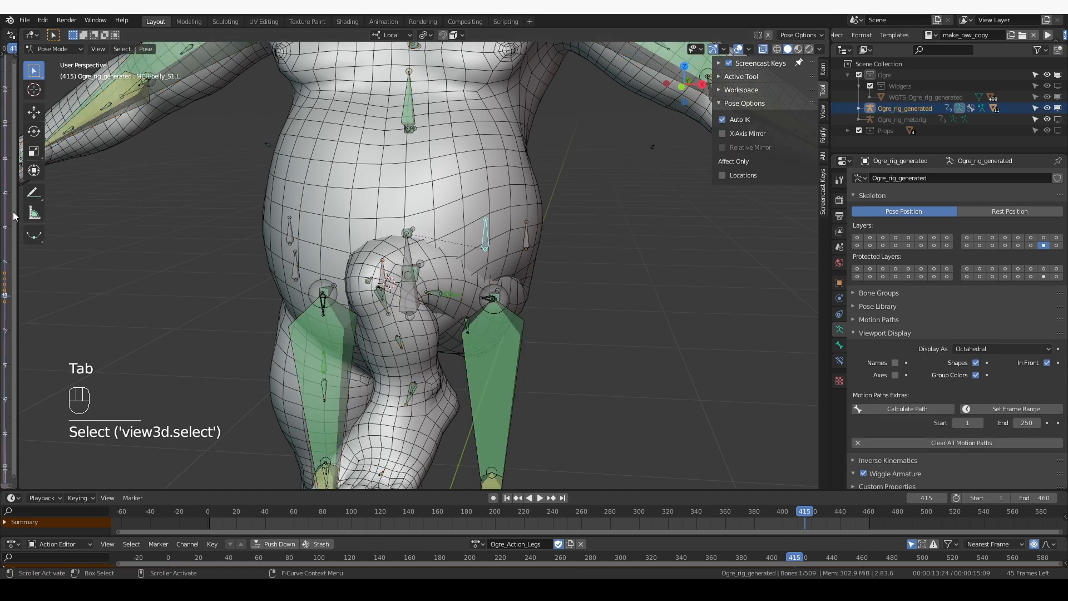
Step: Widen the driver editor area, select MCH-bellyC, and pick its Y Location driver
left_click_drag(17, 213, 192, 213)
left_click(492, 290)
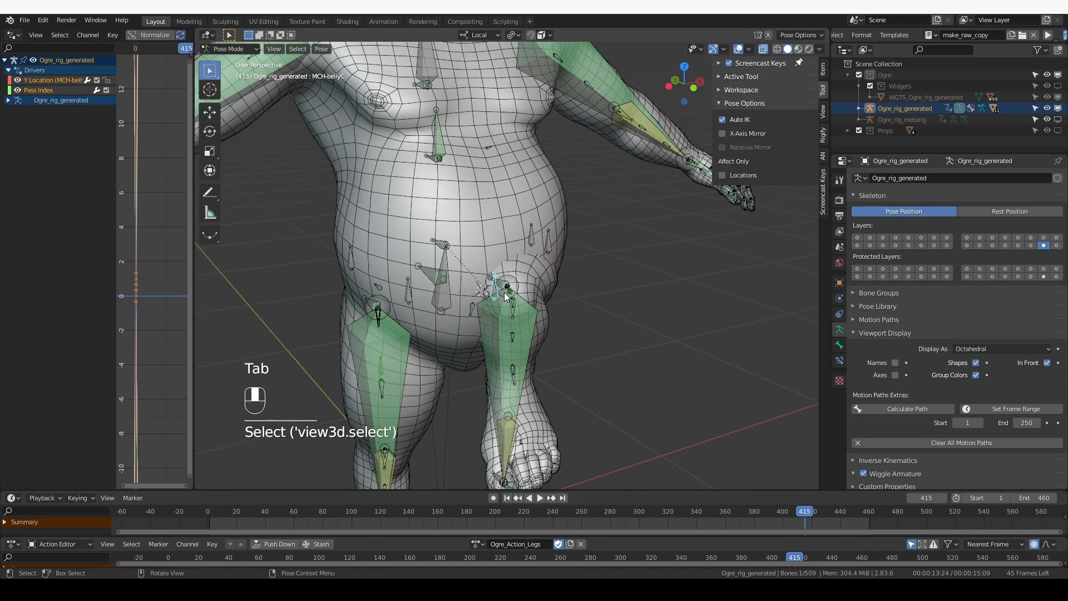
left_click_drag(192, 295, 351, 292)
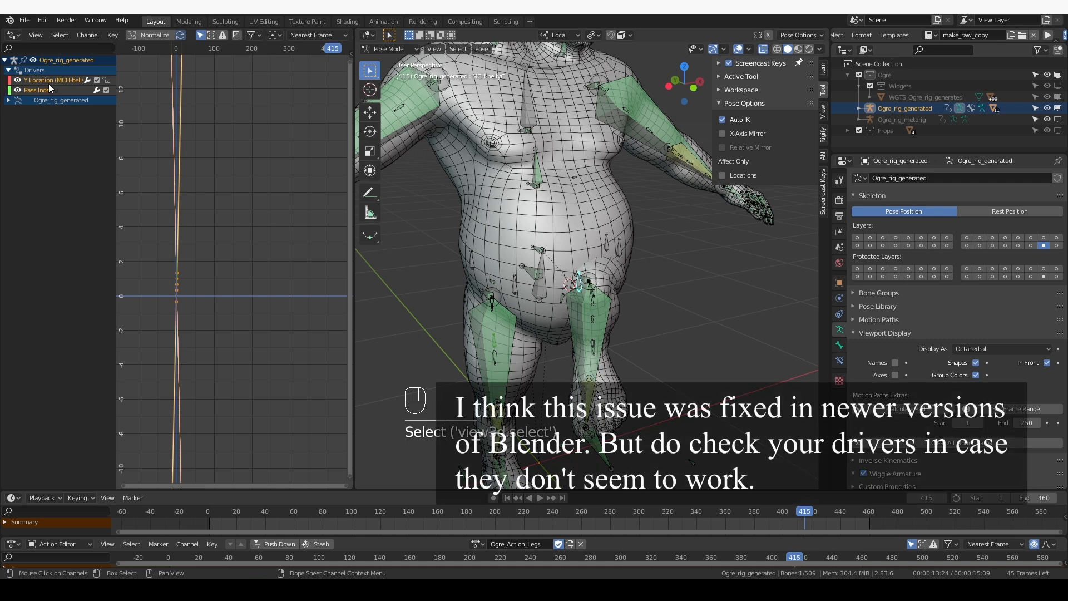
left_click(45, 81)
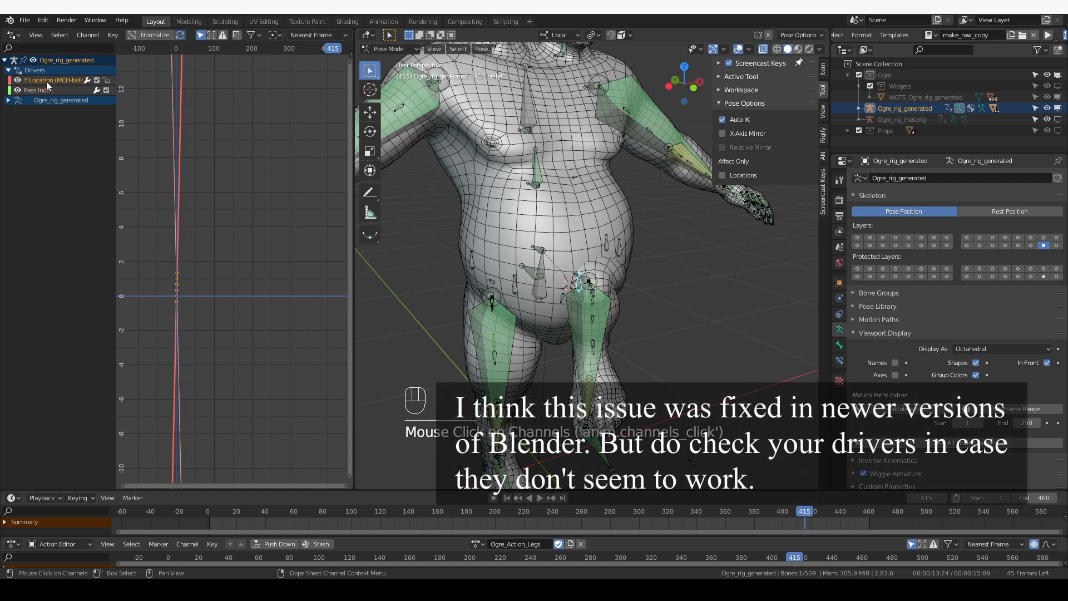
Step: Display the settings of MCH-bellyC's Y Location driver and update its dependencies
left_click(348, 55)
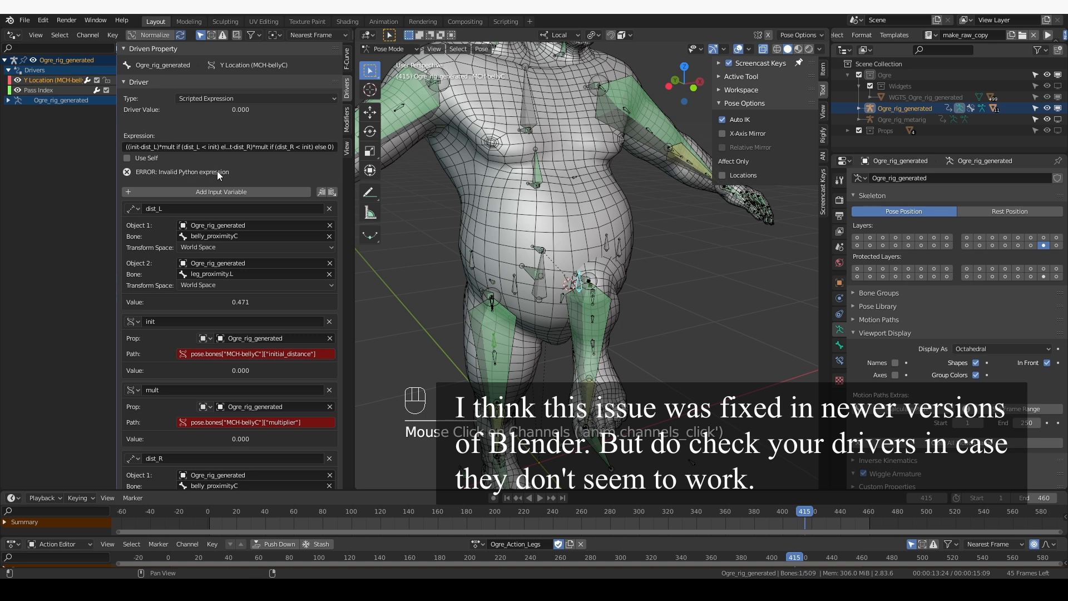
key("n")
key("n")
scroll(198, 278, "down", 5)
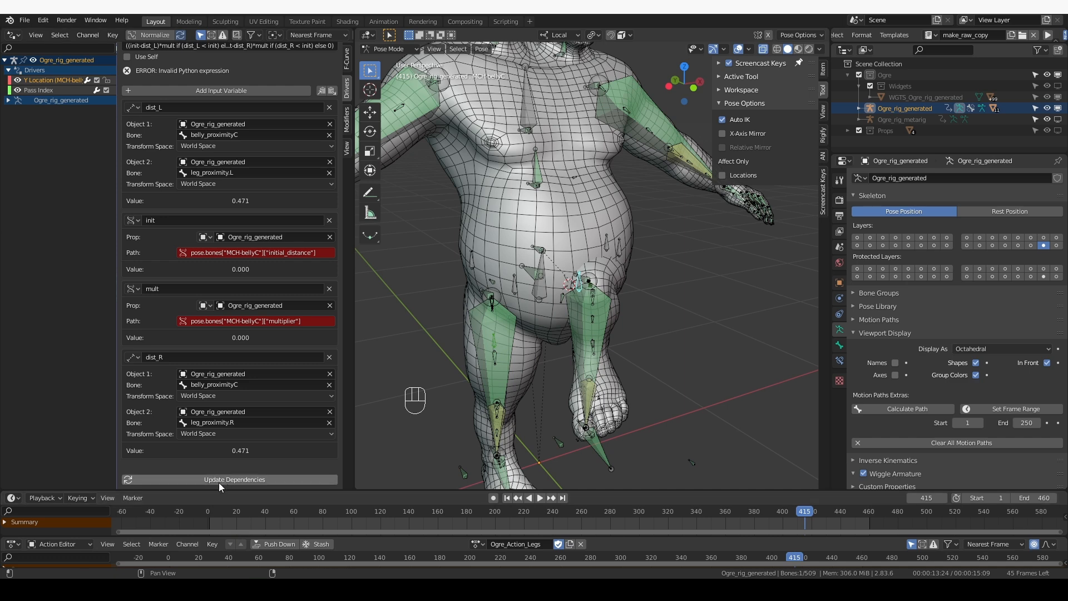
left_click(226, 479)
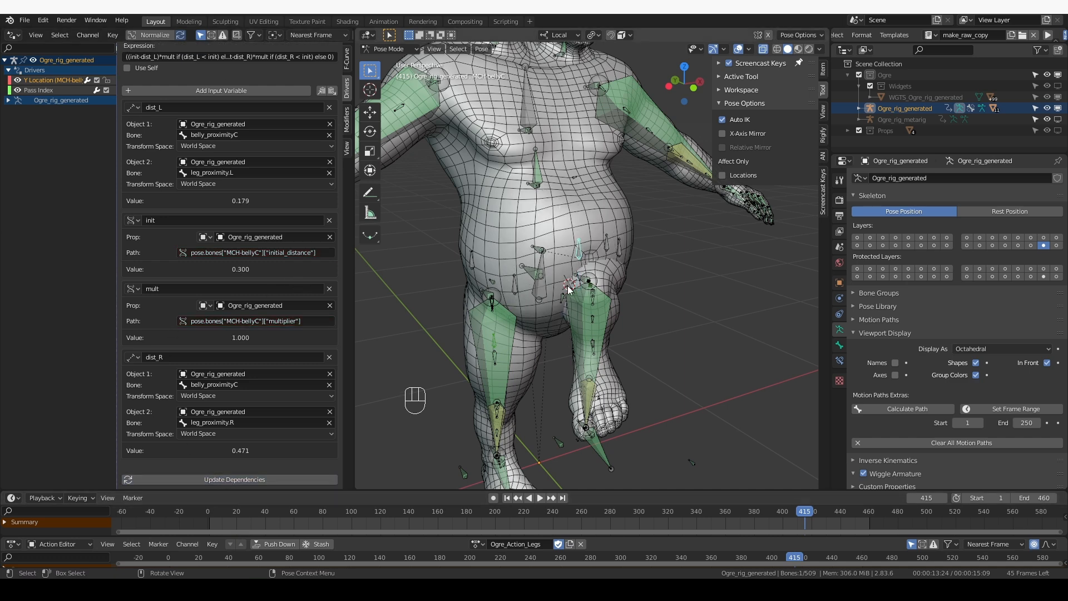
Step: Update the driver dependencies of the side belly bones, including MCH-belly_S1.R, MCH-belly_S2.R, and MCH-belly_S2.L
left_click(518, 295)
left_click(271, 466)
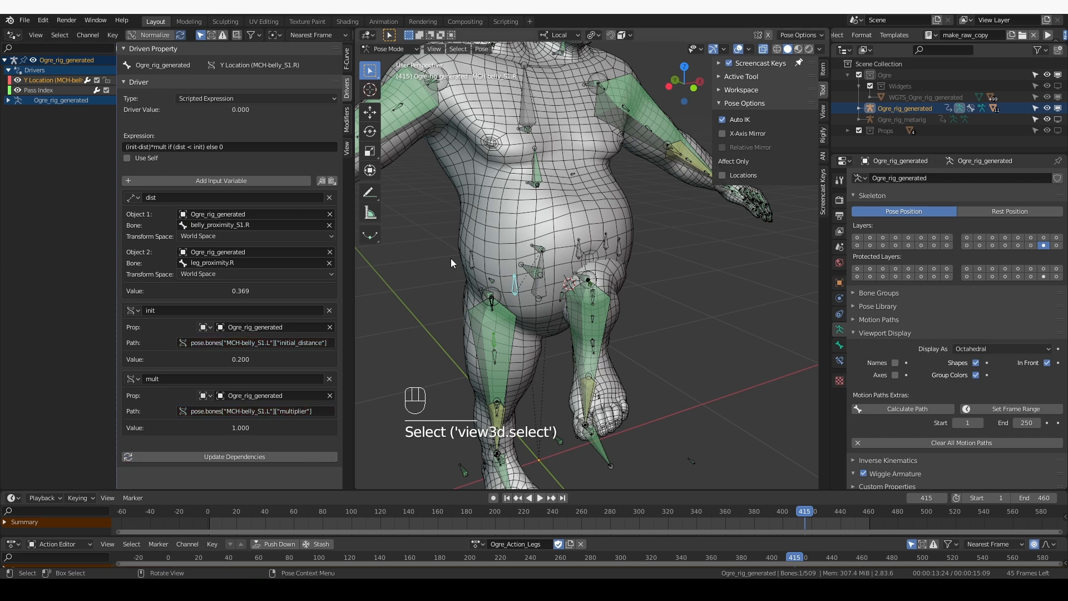
left_click(470, 266)
left_click(271, 468)
middle_click_drag(490, 391, 605, 292)
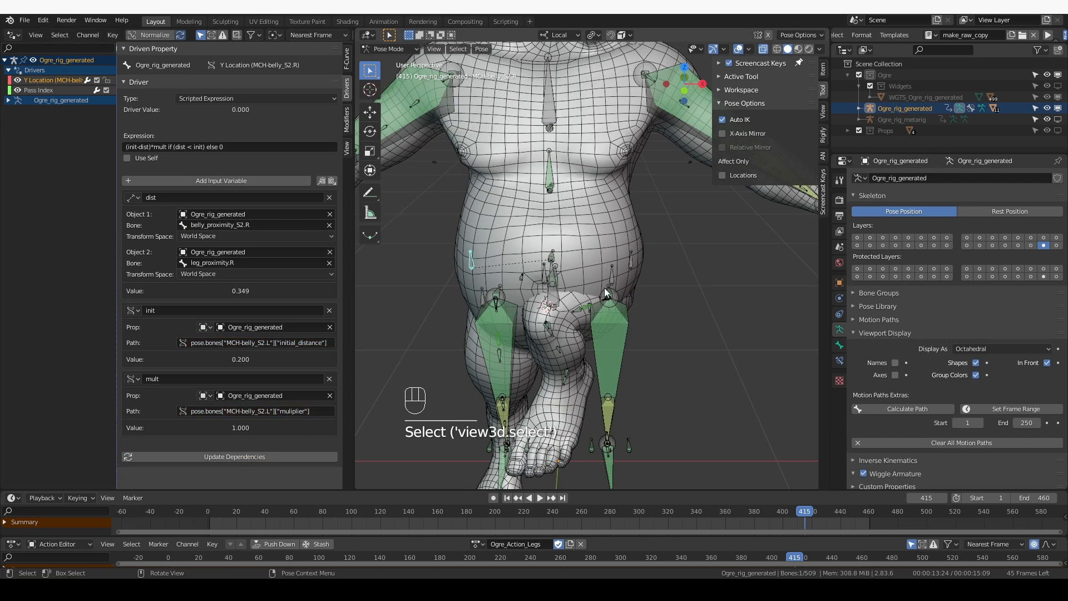
left_click(262, 458)
left_click(630, 264)
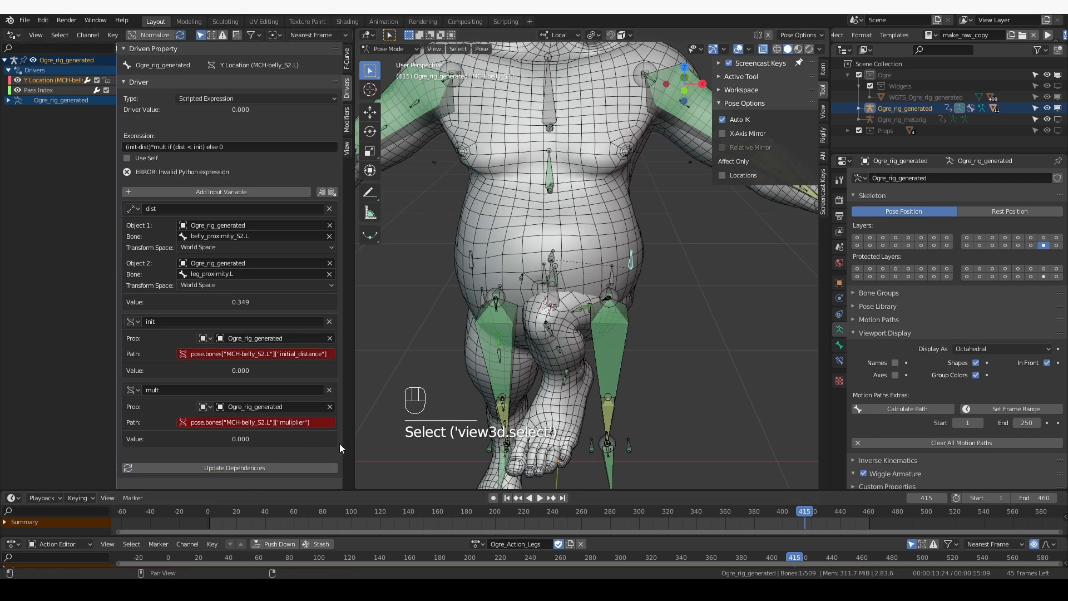
left_click(265, 468)
Step: Move the timeline to frame 423 and collapse the driver editor area to enlarge the 3D view
middle_click_drag(487, 384, 475, 384)
mouse_move(824, 510)
left_mouse_down()
mouse_move(769, 504)
mouse_move(812, 496)
mouse_move(758, 515)
mouse_move(863, 499)
mouse_move(817, 513)
left_mouse_up()
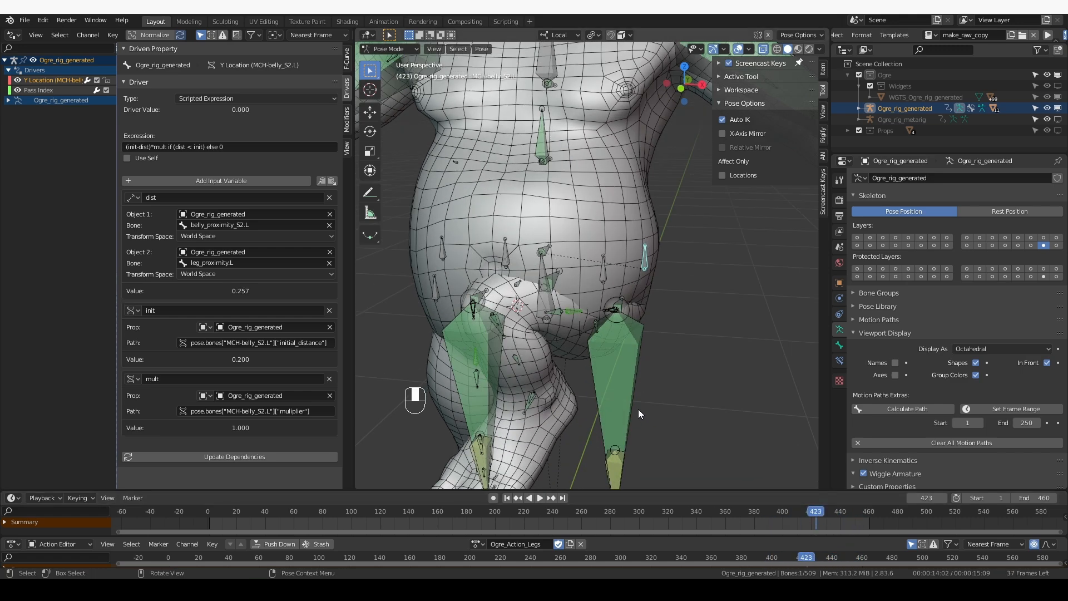
left_click_drag(355, 186, 18, 189)
scroll(311, 217, "down", 3)
middle_click_drag(322, 217, 348, 207)
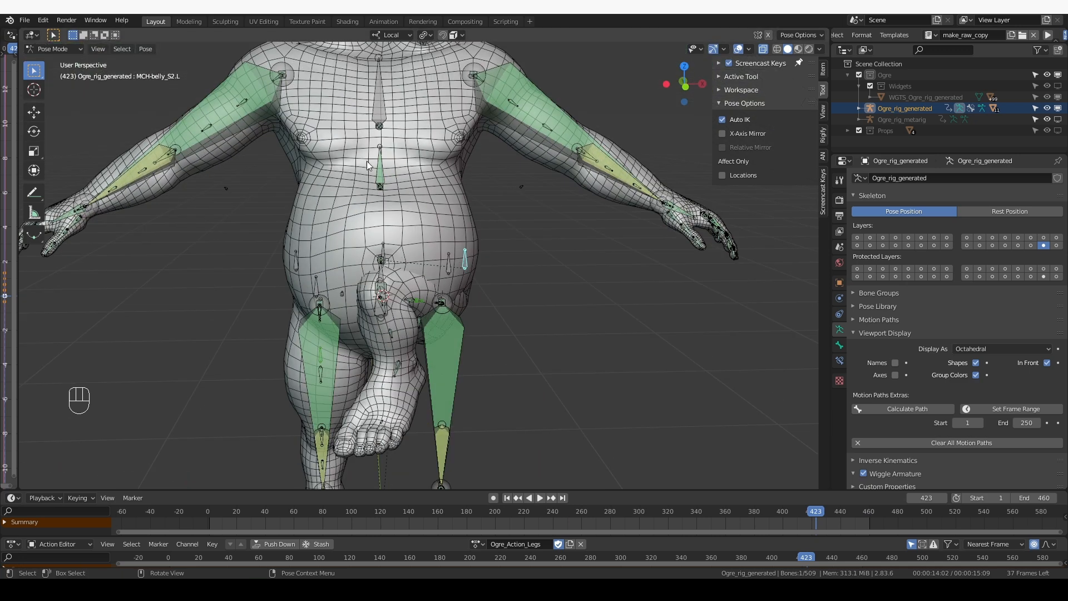
Step: Hide the viewport overlays and scrub to frame 421 to examine the belly's deformation against the thigh
left_click(740, 51)
scroll(526, 375, "down", 4)
middle_click_drag(635, 421, 575, 401)
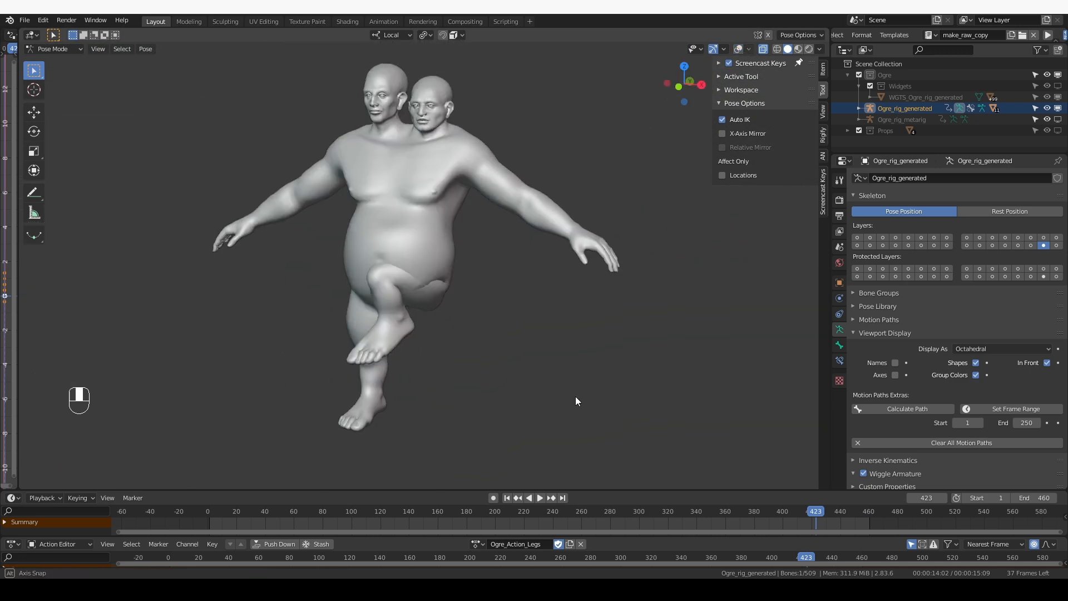
scroll(575, 401, "up", 2)
mouse_move(818, 513)
left_mouse_down()
mouse_move(787, 513)
mouse_move(812, 513)
left_mouse_up()
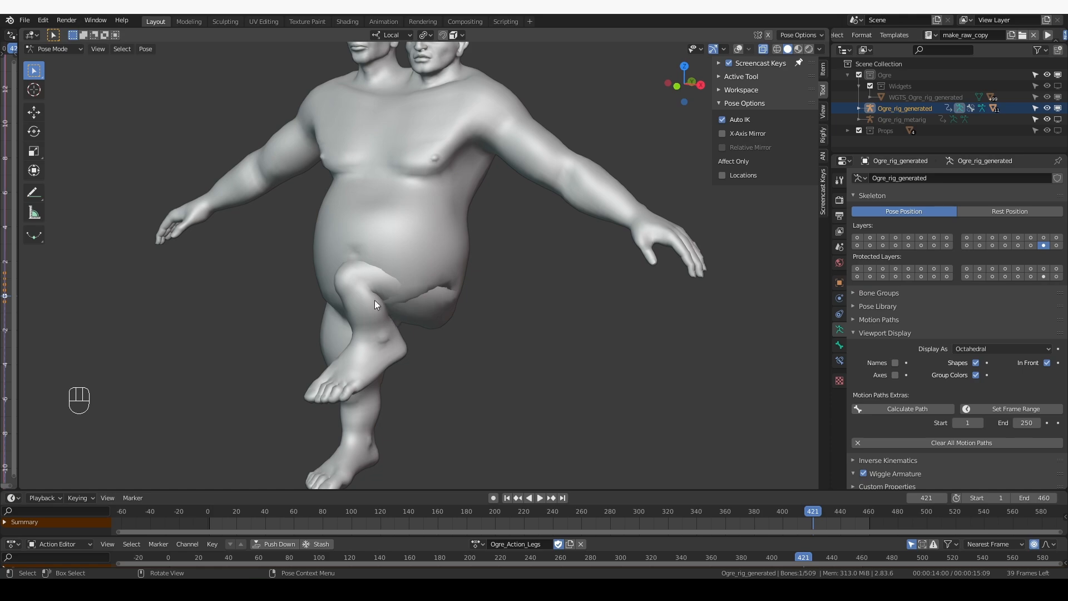
Step: Turn the overlays back on and bring up the transform and custom properties of MCH-belly_S2.L
left_click(738, 49)
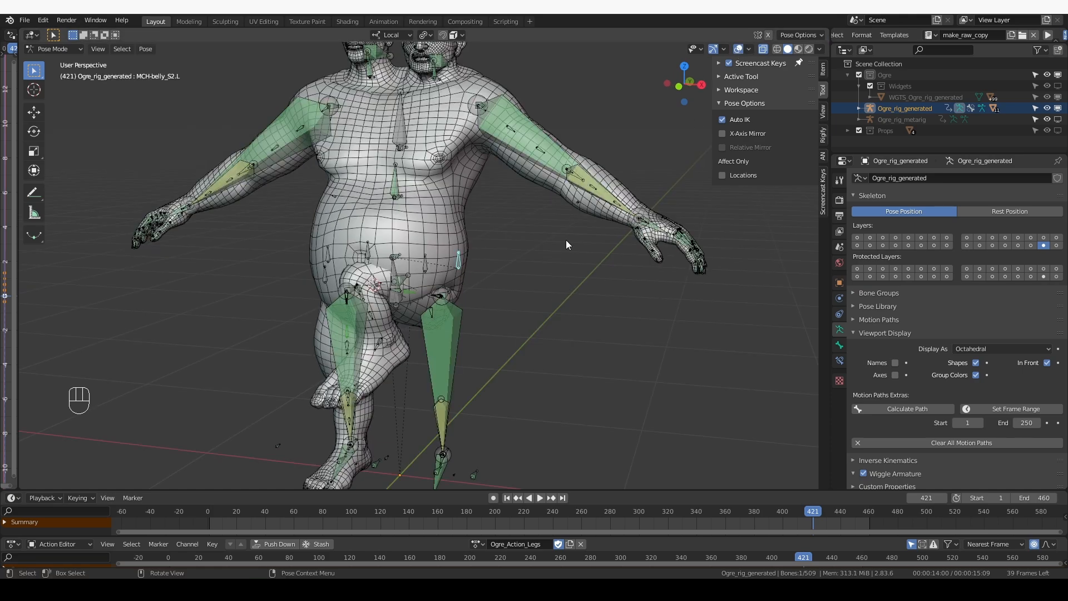
scroll(473, 300, "up", 2)
middle_click_drag(414, 320, 487, 319)
middle_click_drag(488, 318, 517, 318)
left_click(822, 69)
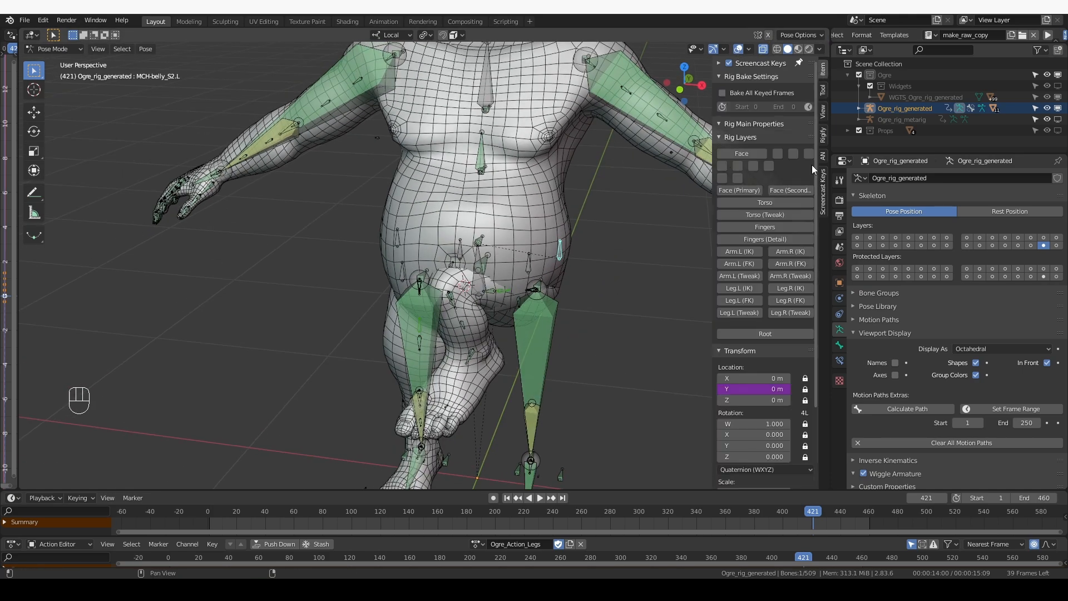
scroll(792, 389, "down", 7)
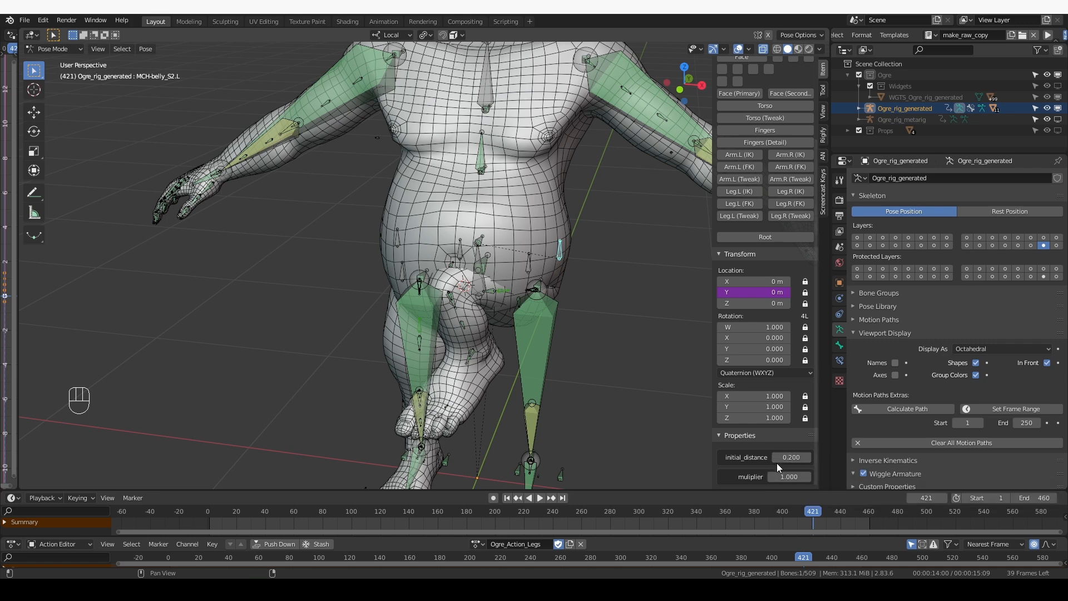
middle_click_drag(571, 396, 552, 384)
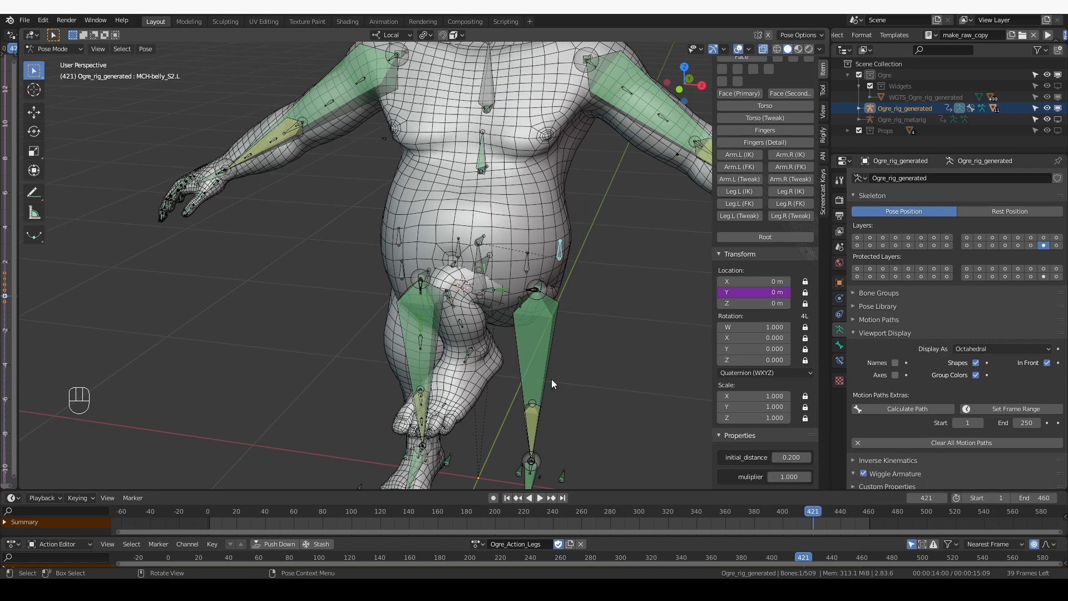
middle_click_drag(543, 303, 533, 297)
scroll(520, 304, "up", 1)
middle_click_drag(503, 308, 494, 309)
Step: Raise MCH-bellyC's initial_distance to about 0.37 and its multiplier to about 1.25
left_click(462, 240)
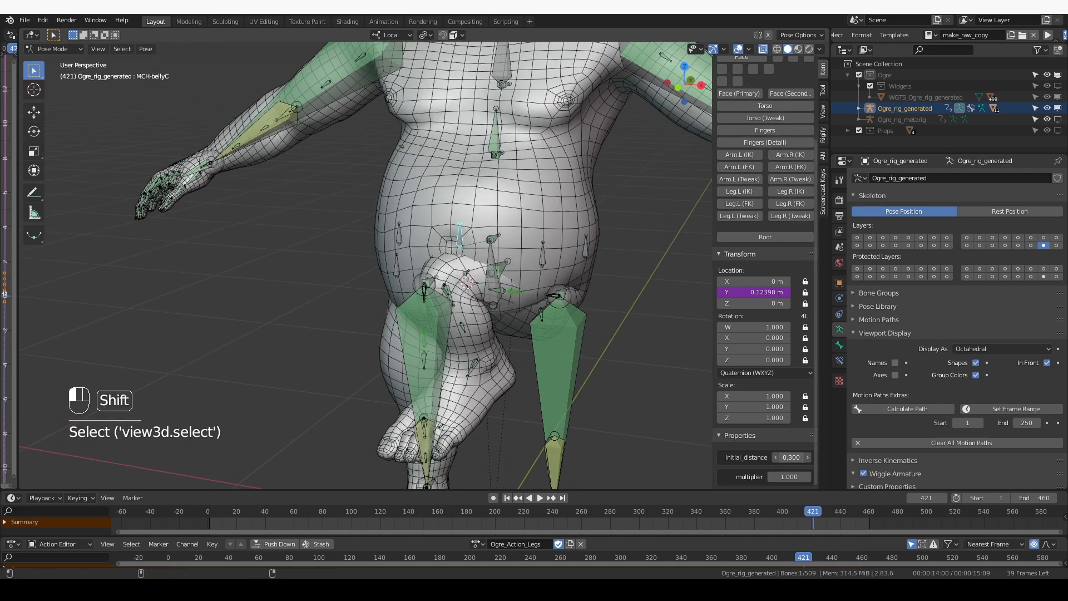
mouse_move(791, 458)
left_mouse_down("shift")
mouse_move(830, 457)
mouse_move(790, 477)
mouse_move(807, 477)
mouse_move(781, 462)
left_mouse_up("shift")
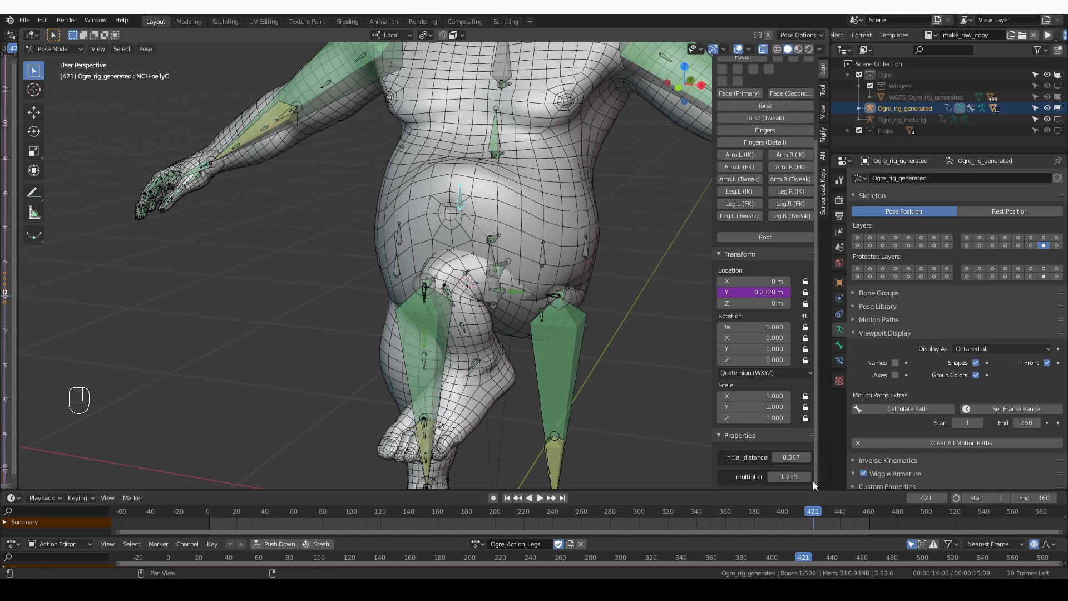
mouse_move(789, 477)
left_mouse_down()
mouse_move(800, 477)
mouse_move(786, 477)
mouse_move(793, 457)
left_mouse_up()
Step: Raise MCH-belly_S1.L's initial_distance to 0.290 and multiplier to about 1.19, and check MCH-belly_S2.L's properties
left_click(544, 257)
left_click_drag(790, 477, 791, 478)
middle_click_drag(587, 249, 572, 251)
left_click(588, 250)
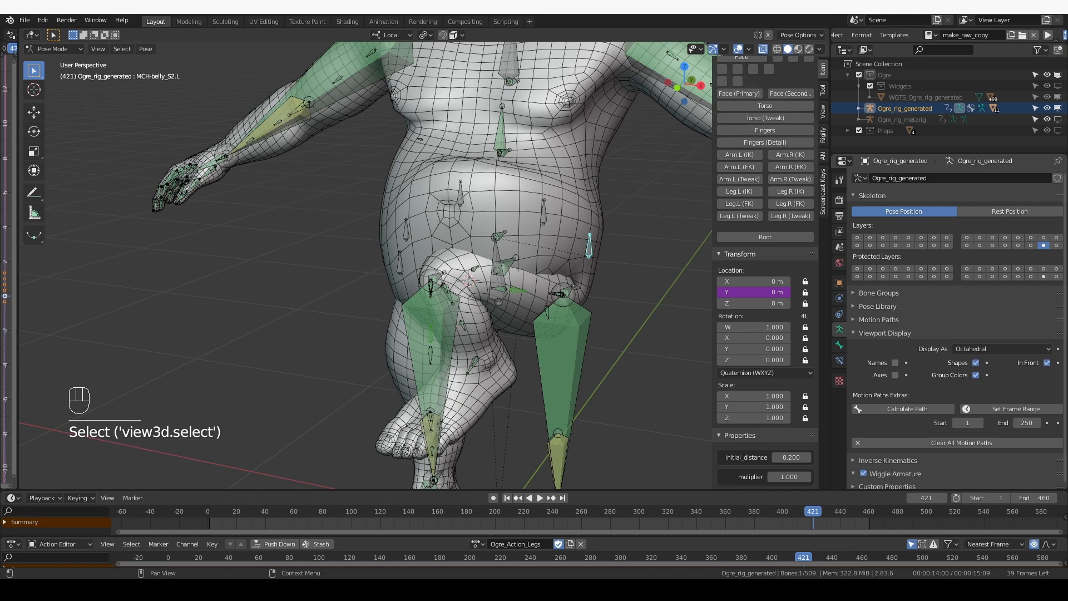
Step: Set MCH-belly_S1.L's multiplier to 1.5 and its initial_distance to 0.2, and fine-tune that distance
middle_click_drag(528, 294, 555, 231)
left_click(546, 210)
left_click(790, 476)
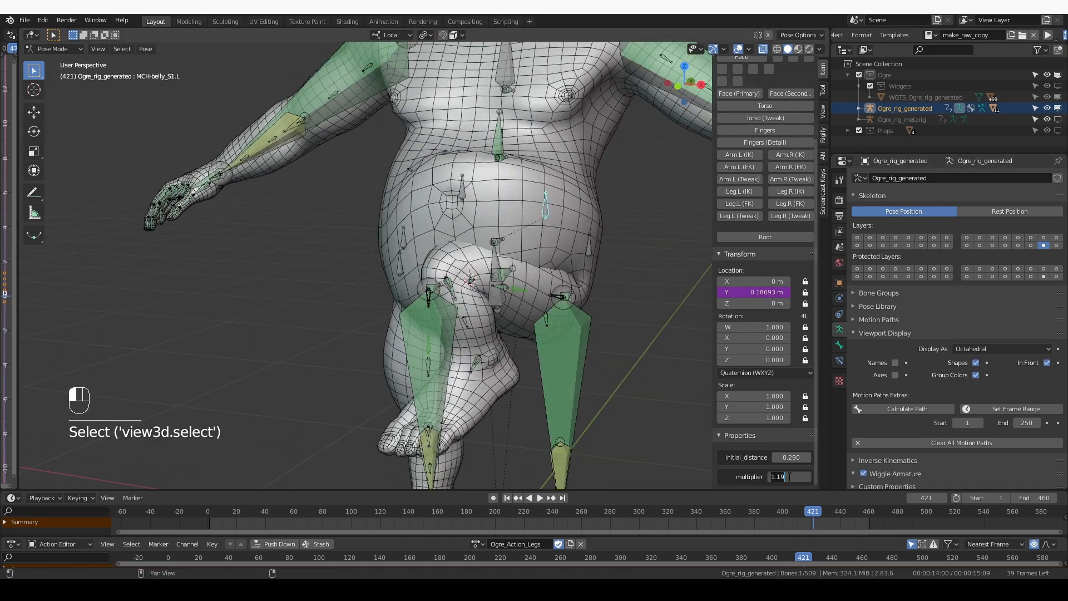
type("1.5")
key("Return")
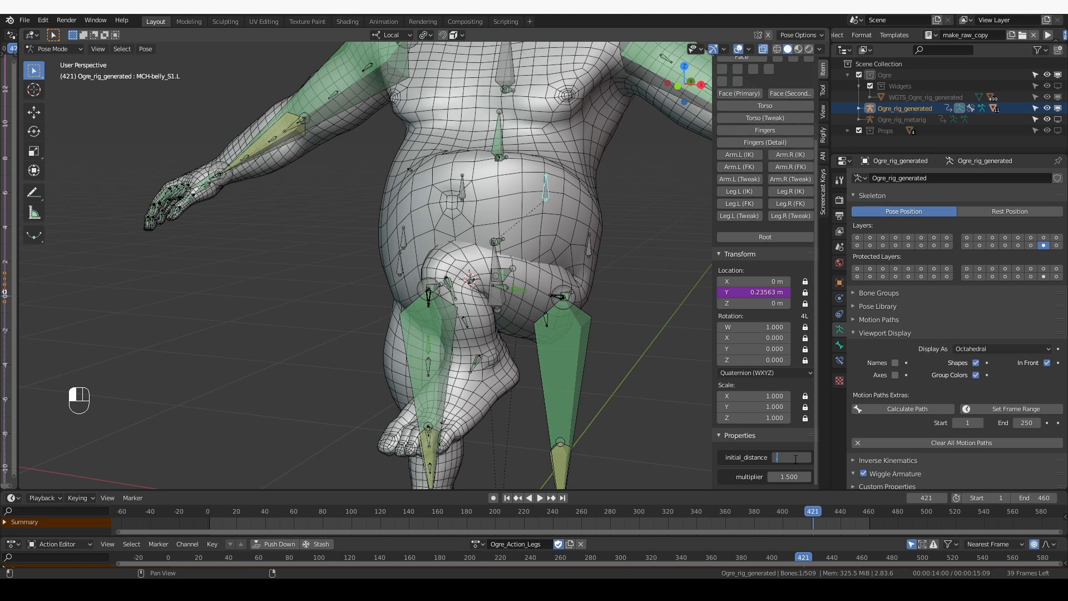
left_click(795, 459)
type(".2")
key("Return")
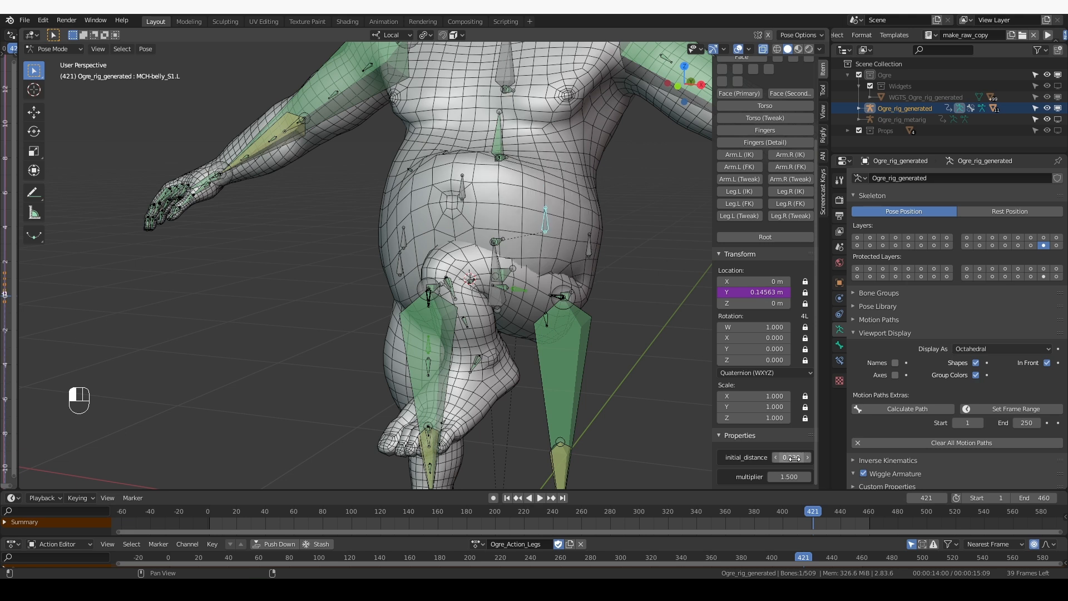
mouse_move(793, 458)
left_mouse_down("shift")
mouse_move(816, 458)
mouse_move(780, 458)
left_mouse_up("shift")
Step: Set MCH-bellyC's initial_distance to 0.33, try a multiplier of 2, and lower the multiplier to about 1.69
left_click(462, 186)
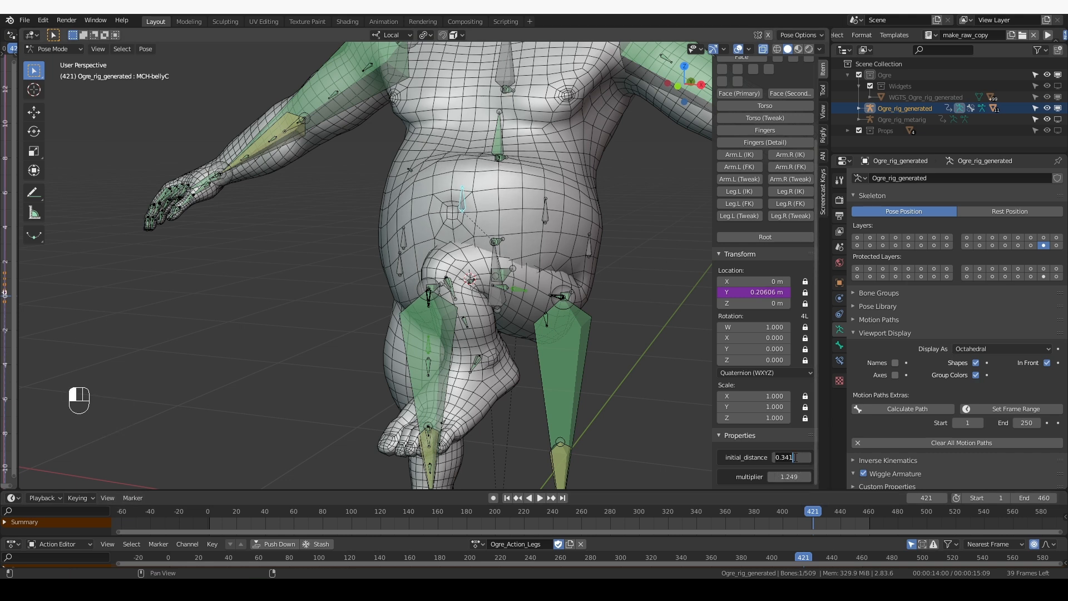
key("Return")
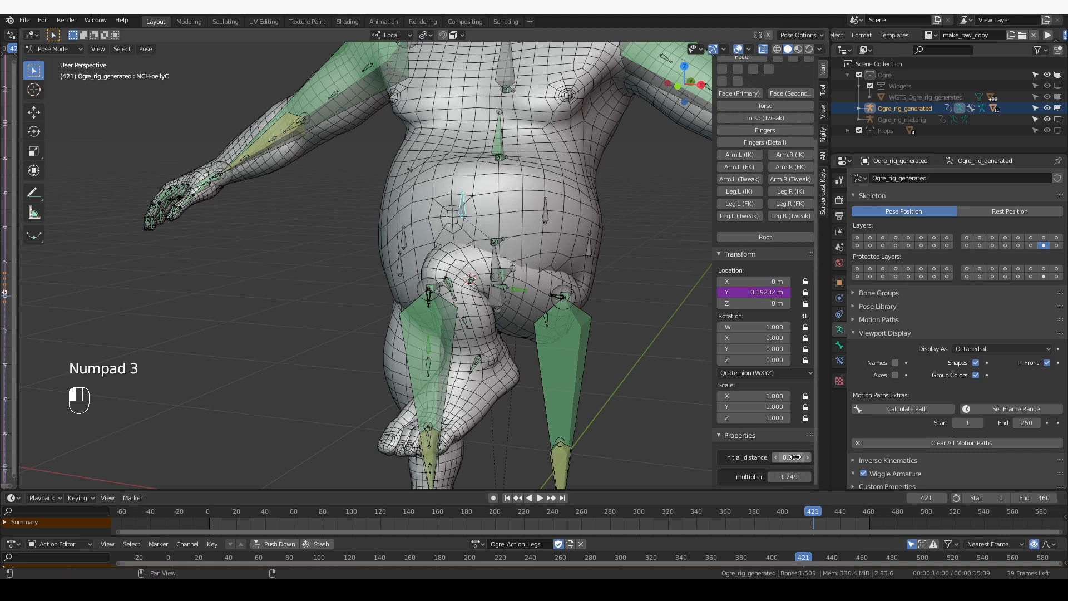
left_click_drag(790, 477, 823, 477)
left_click(790, 477)
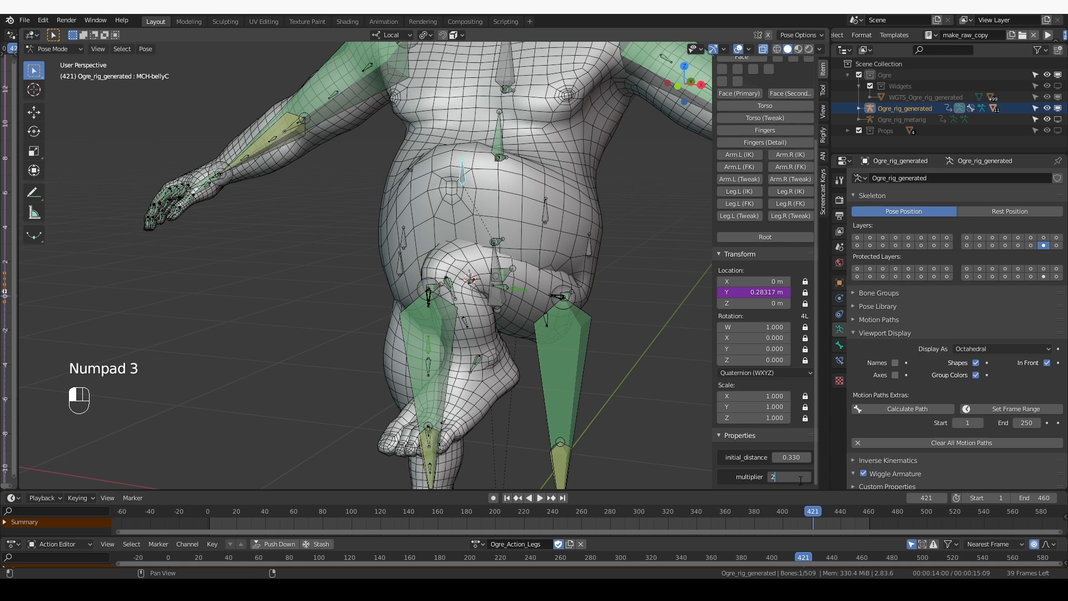
key("Return")
middle_click_drag(700, 303, 496, 251)
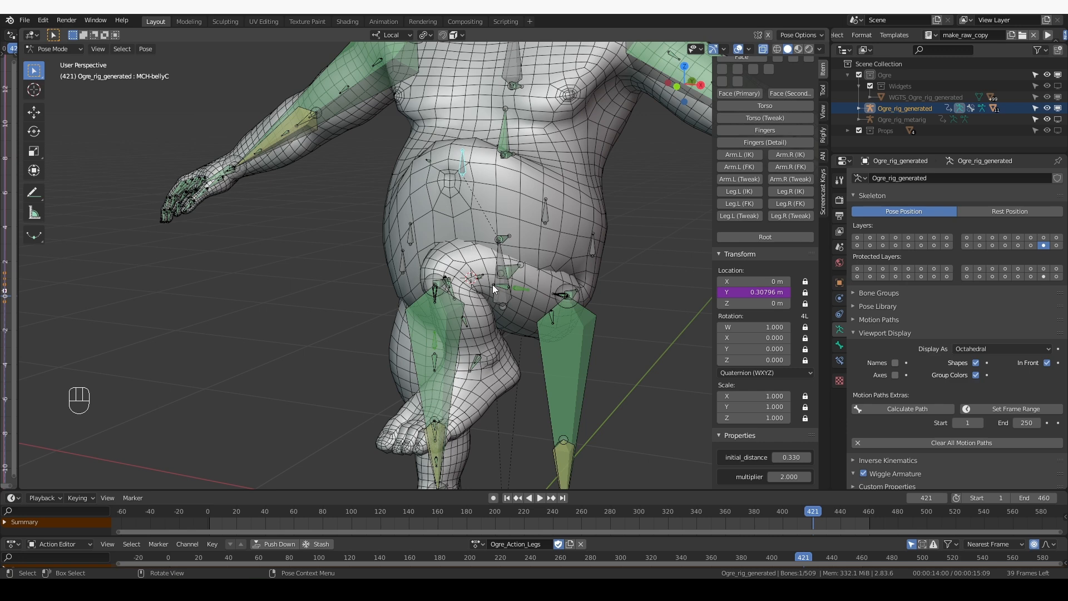
left_click_drag(792, 480, 765, 480, "shift")
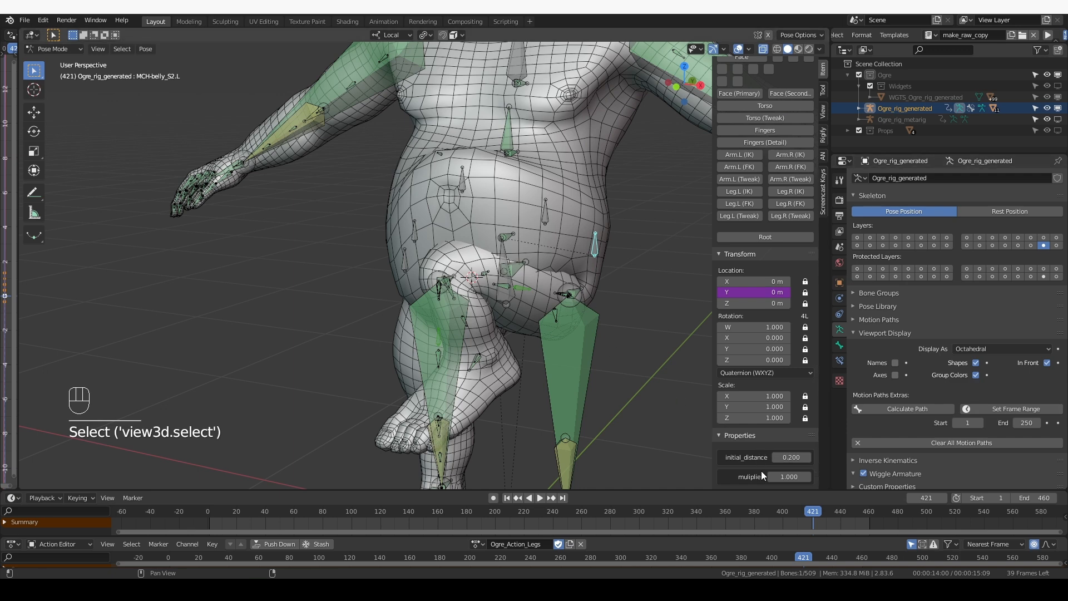
Step: Raise MCH-belly_S2.L's multiplier to about 1.33 and fine-tune it at frame 456
left_click_drag(779, 477, 783, 476, "shift")
left_click_drag(868, 514, 864, 512)
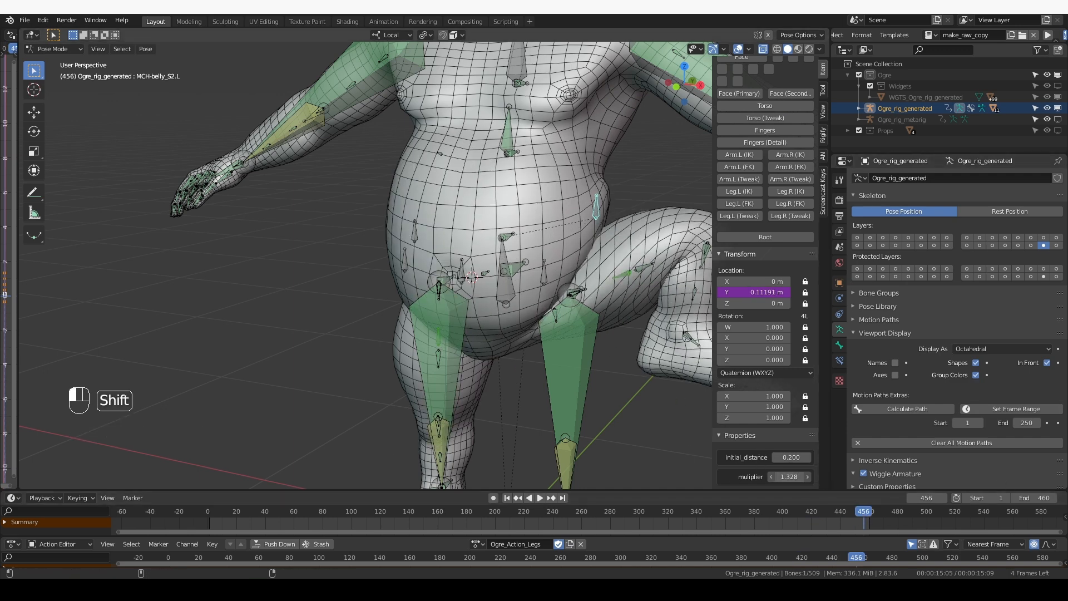
left_click_drag(788, 477, 818, 477, "shift")
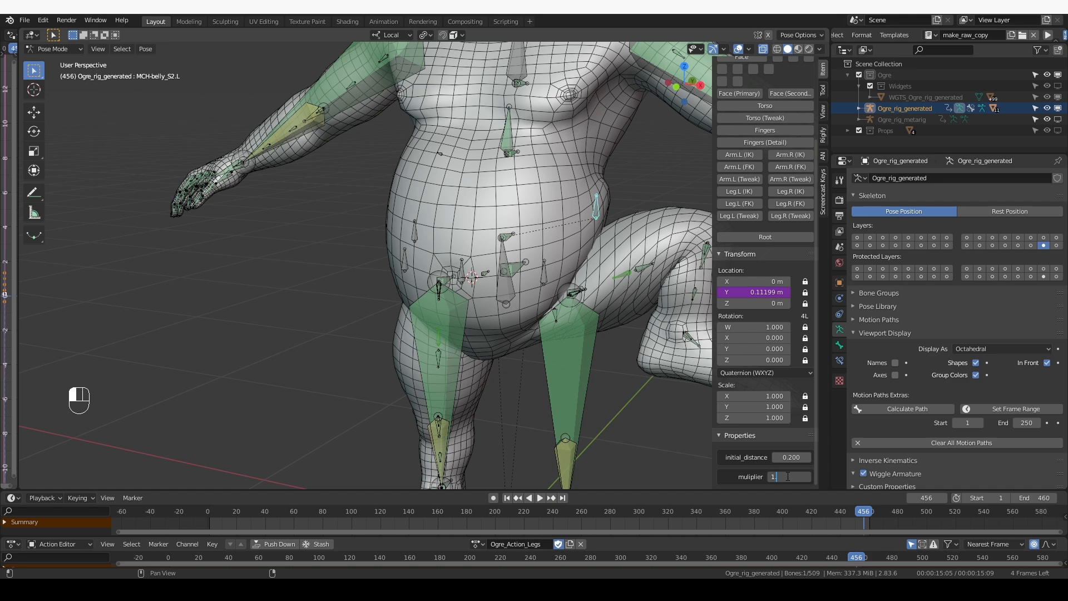
Step: Hide every bone except MCH-belly_S2.L, MCH-belly_S1.L and MCH-bellyC, and also show the DEF bones on layer 29
mouse_move(561, 287)
middle_mouse_down()
mouse_move(565, 316)
mouse_move(578, 285)
mouse_move(551, 279)
middle_mouse_up()
left_click(550, 278, "shift")
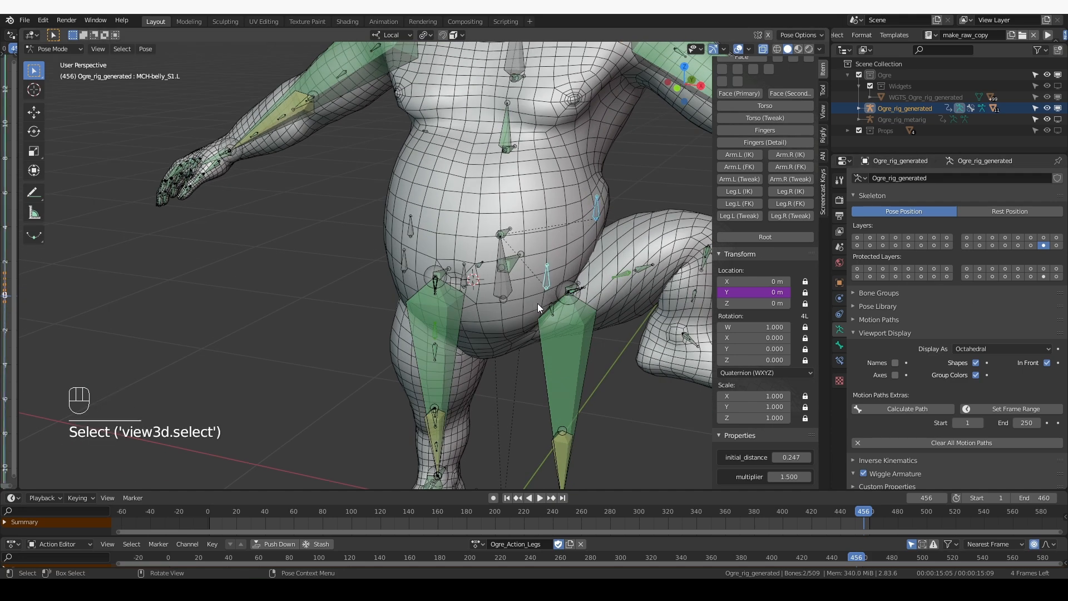
middle_click_drag(465, 279, 547, 291)
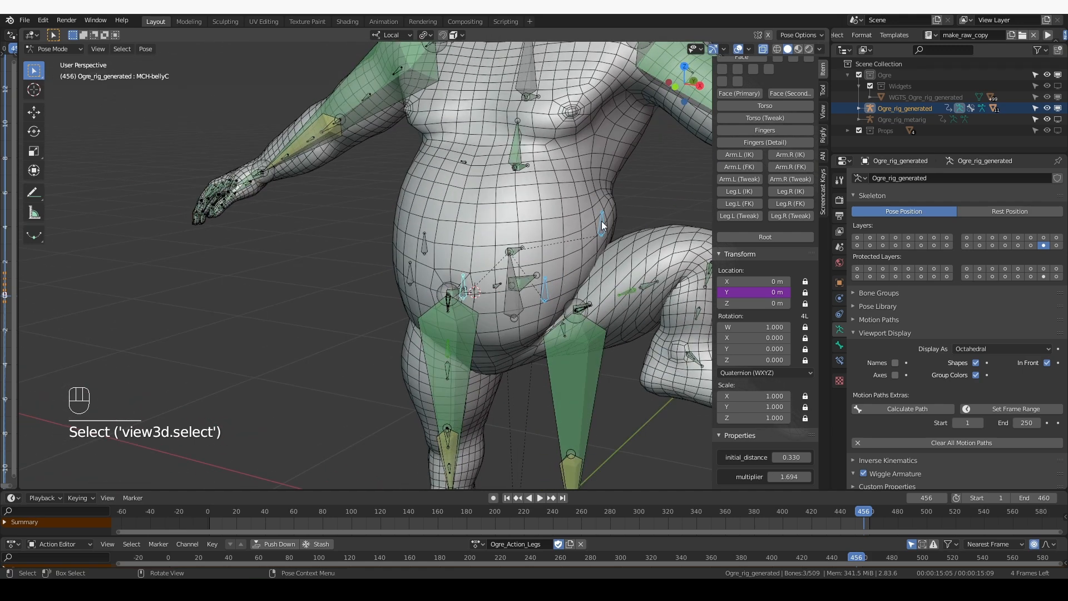
key("shift")
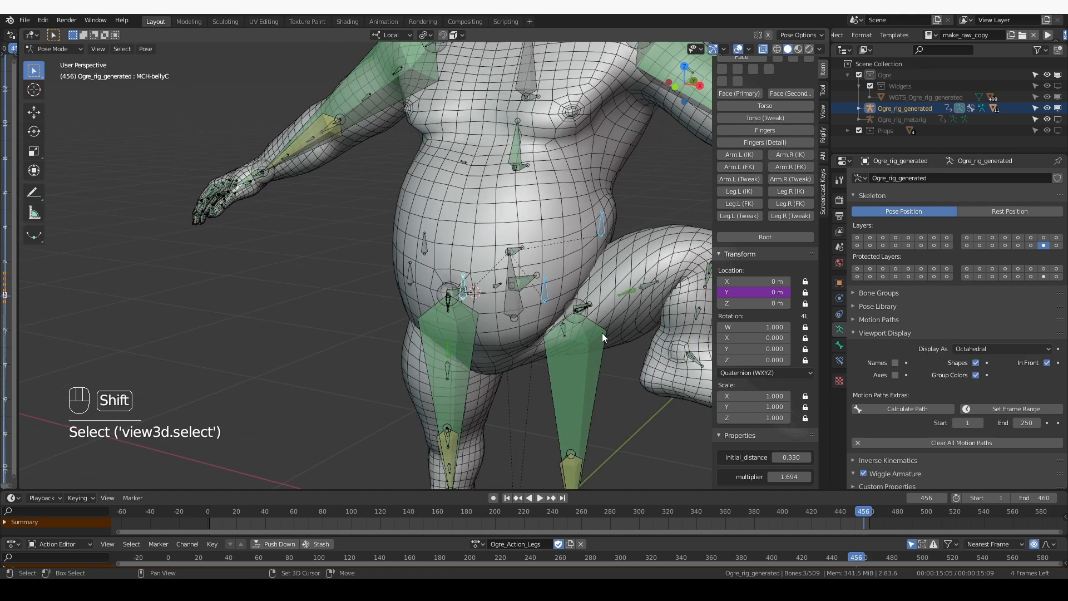
key("shift+h")
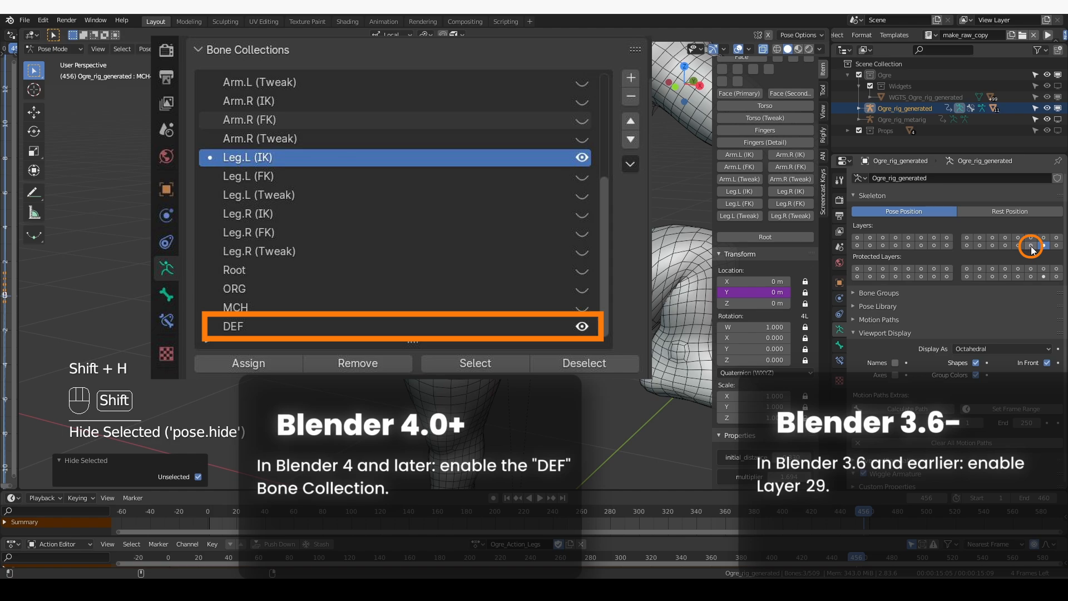
left_click(1031, 245)
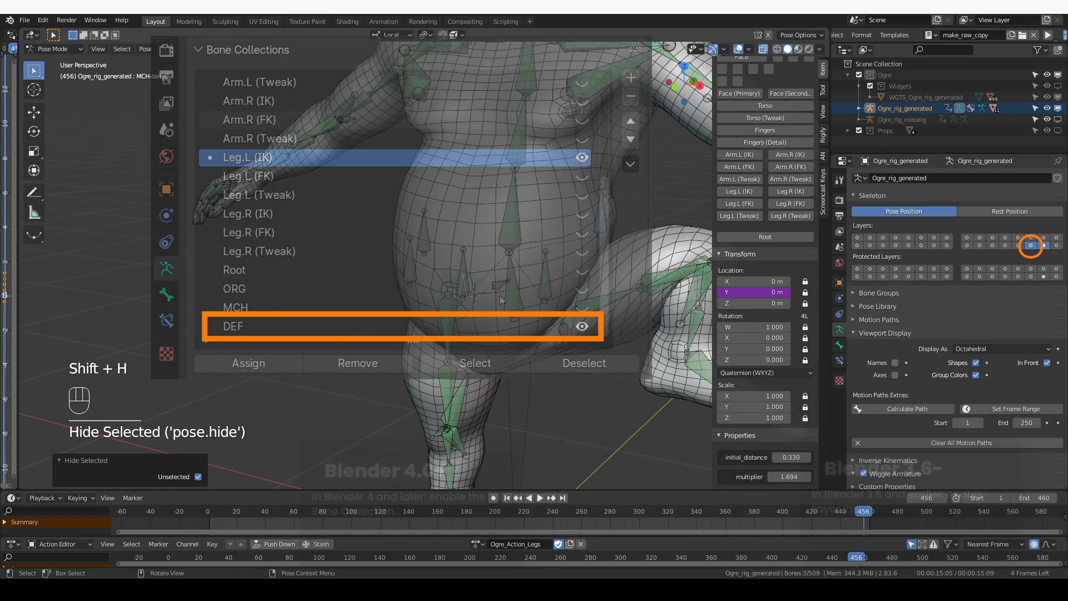
middle_click_drag(444, 188, 465, 318)
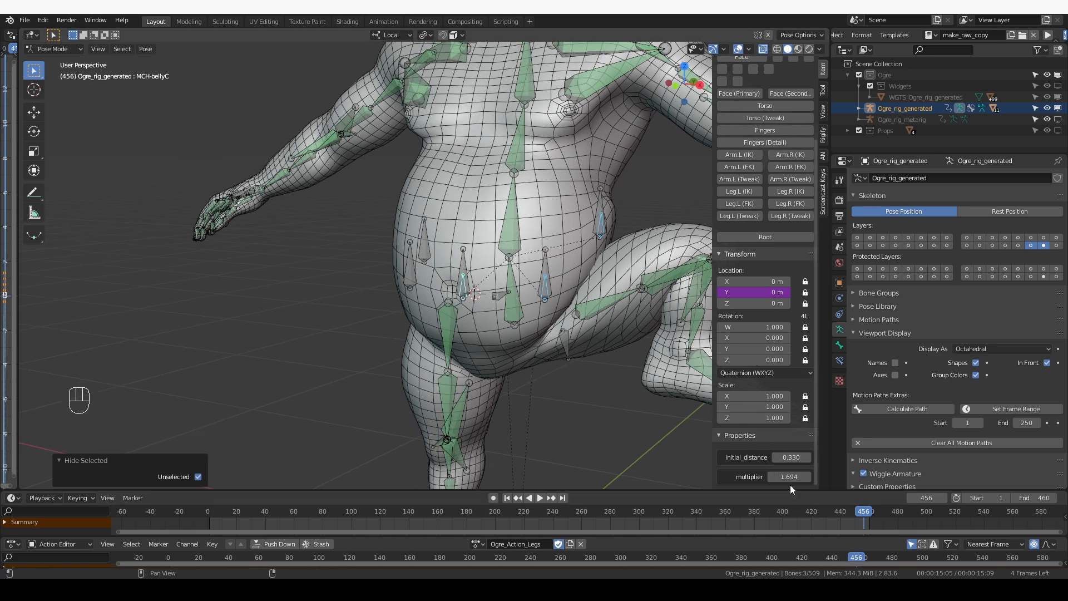
middle_click_drag(607, 417, 569, 361)
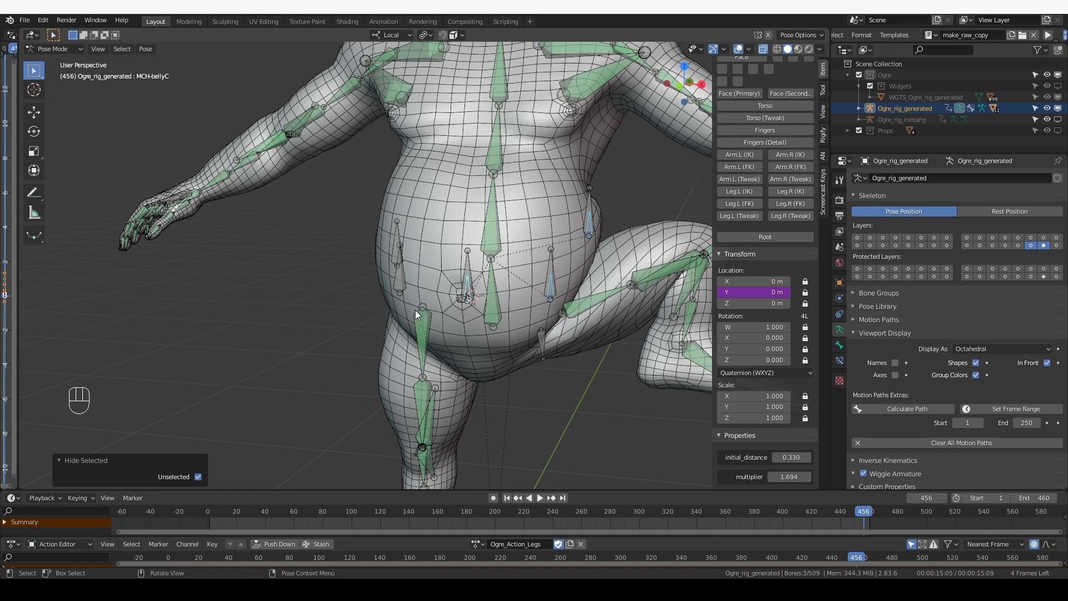
Step: Put Ogre_body into Weight Paint mode with the generated rig selected along with it
key("Tab")
left_click(294, 310)
left_click(476, 272, "shift")
key("Tab")
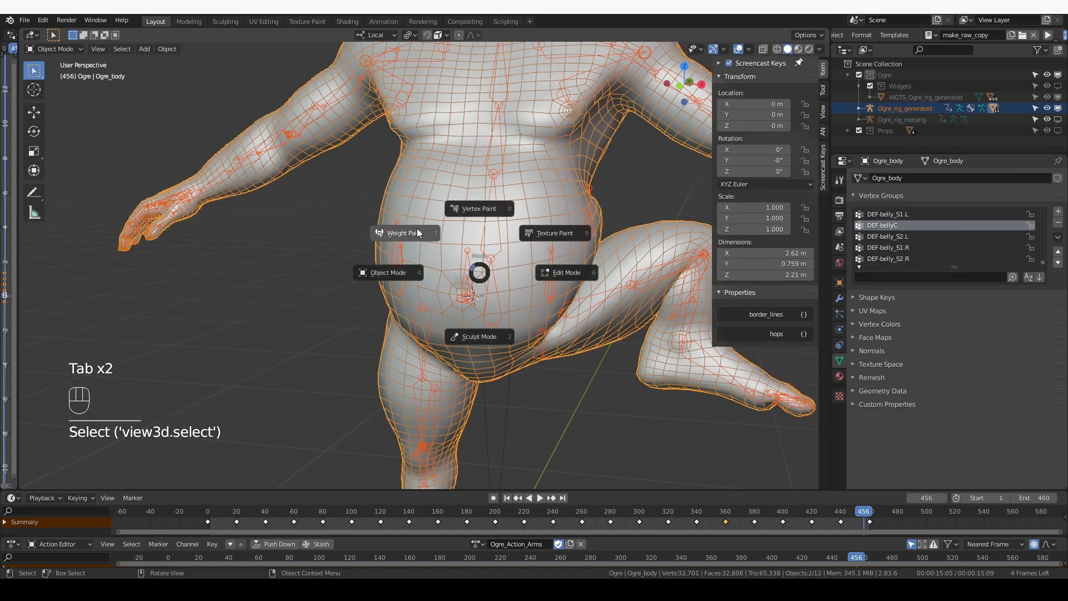
left_click(416, 231)
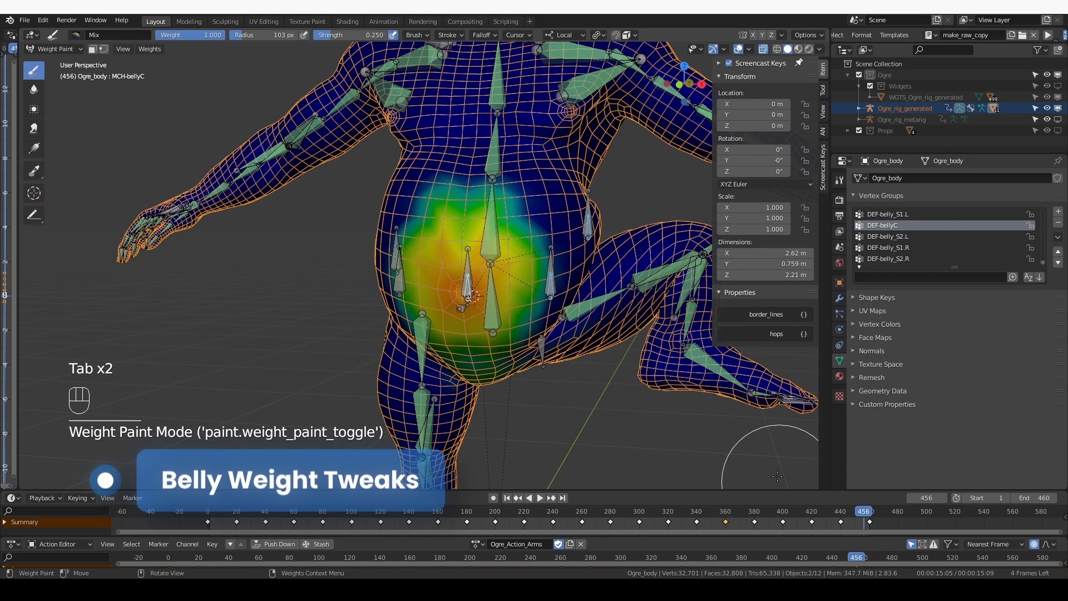
Step: At frame 413, smooth the upper edge of DEF-bellyC's weights with the Blur brush
left_click_drag(718, 511, 800, 515)
left_click(477, 229, "ctrl")
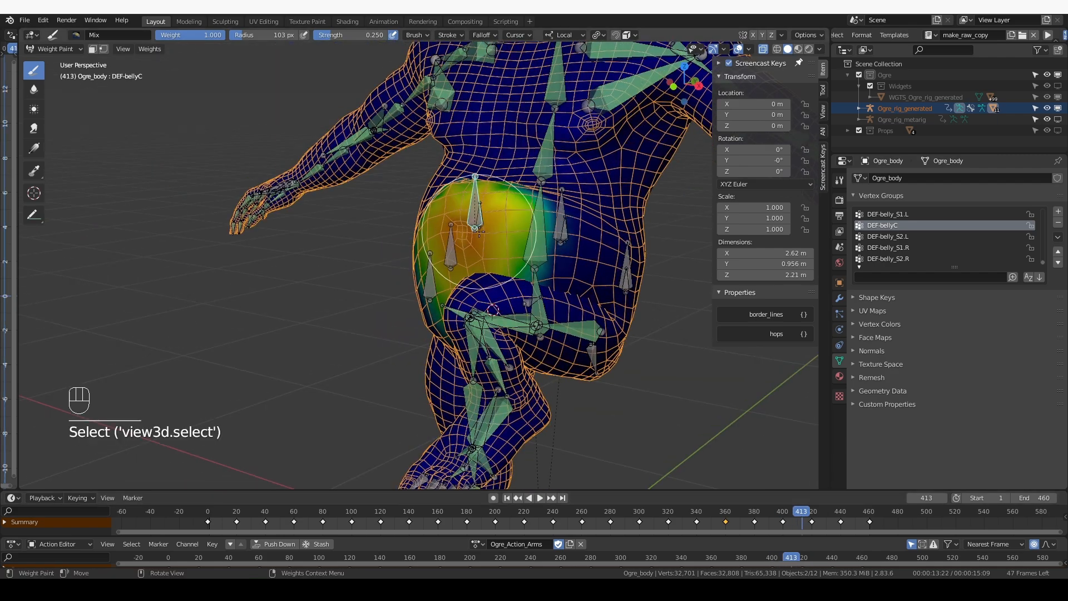
mouse_move(478, 230)
middle_mouse_down()
mouse_move(481, 199)
mouse_move(489, 186)
mouse_move(493, 209)
mouse_move(502, 182)
middle_mouse_up()
left_click(493, 209, "ctrl")
left_click(480, 187, "ctrl")
key("b")
left_click(500, 181)
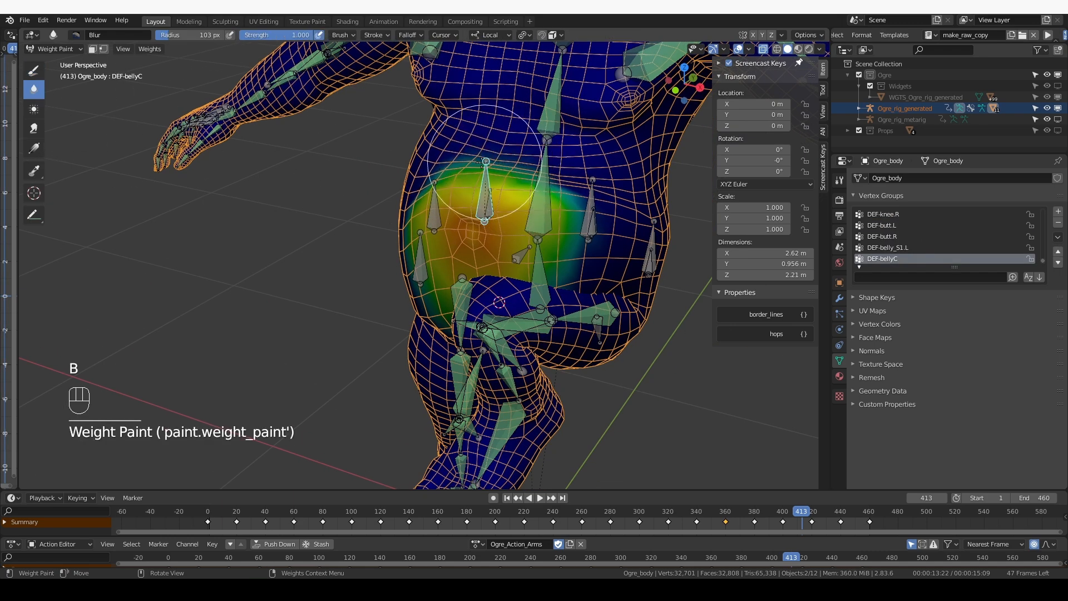
middle_click_drag(489, 181, 511, 164)
scroll(511, 164, "down", 2)
Step: At frame 378, paint more DEF-bellyC weight onto the lower belly with the Draw brush at strength 0.25
left_click_drag(803, 518, 751, 518)
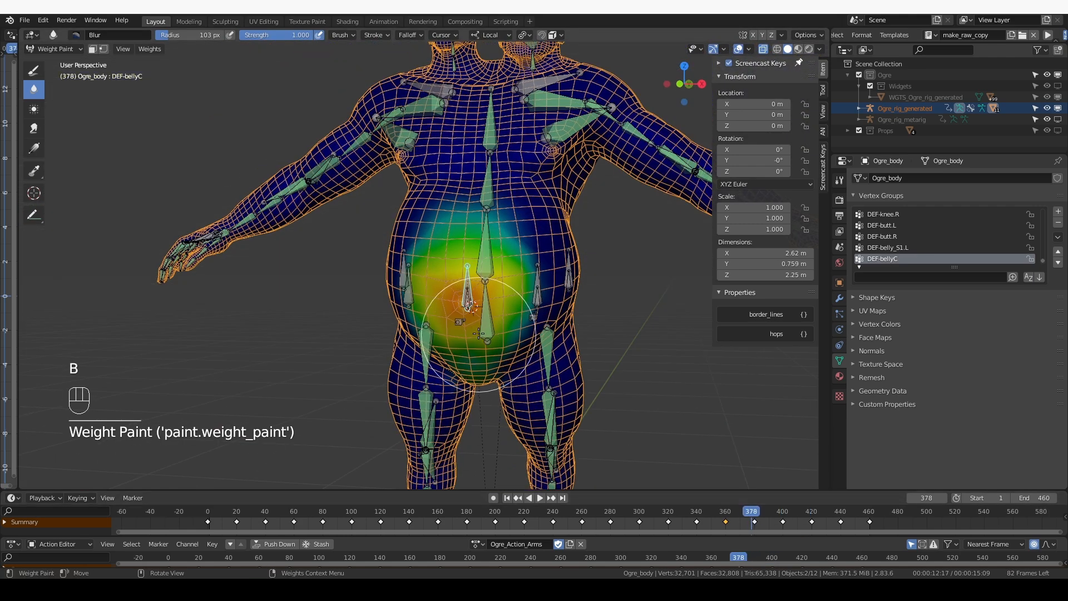
middle_click_drag(478, 333, 476, 340)
left_click(33, 70)
mouse_move(470, 334)
left_mouse_down()
mouse_move(504, 363)
mouse_move(482, 314)
left_mouse_up()
Step: Extend DEF-belly_S1.L's weights over the lower left belly with the Draw brush
left_click(560, 299, "ctrl")
middle_click_drag(562, 301, 537, 303)
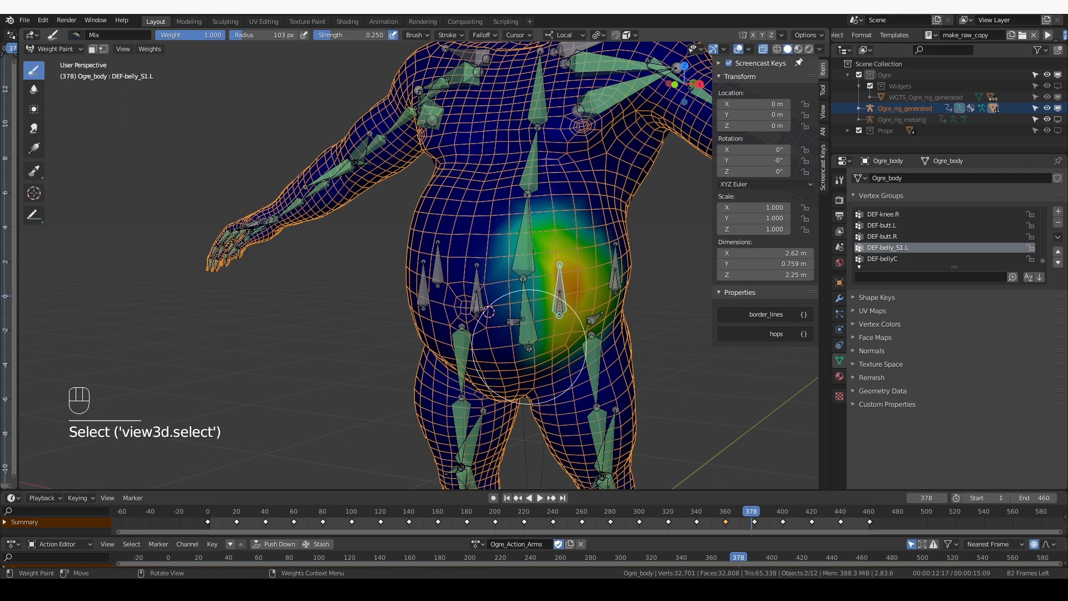
left_click_drag(562, 343, 541, 355)
middle_click_drag(542, 354, 557, 345)
left_click_drag(561, 341, 593, 328)
scroll(581, 355, "up", 2)
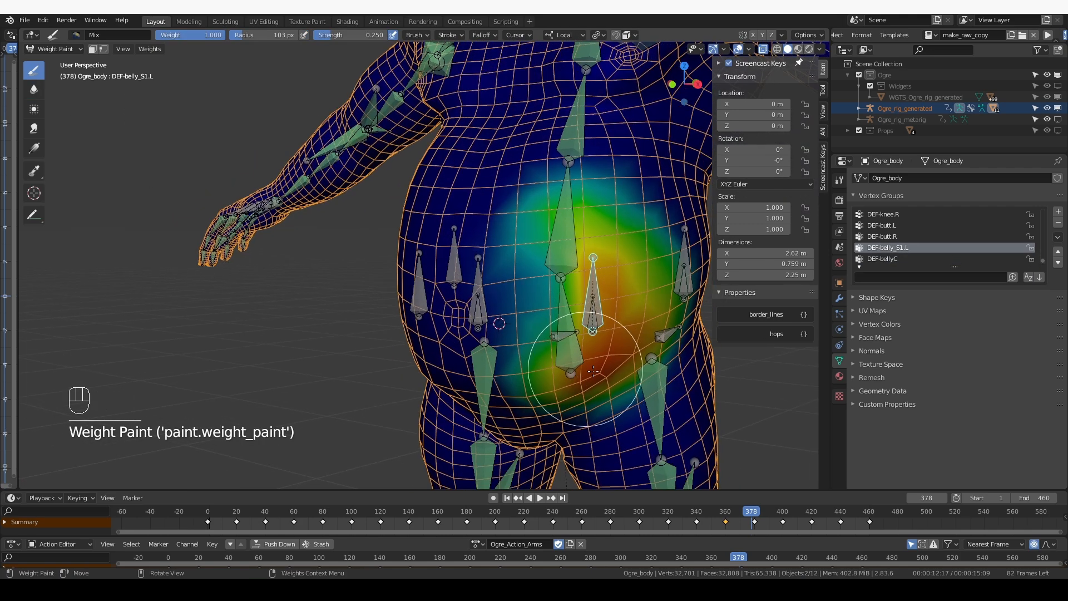
middle_click_drag(593, 371, 525, 318)
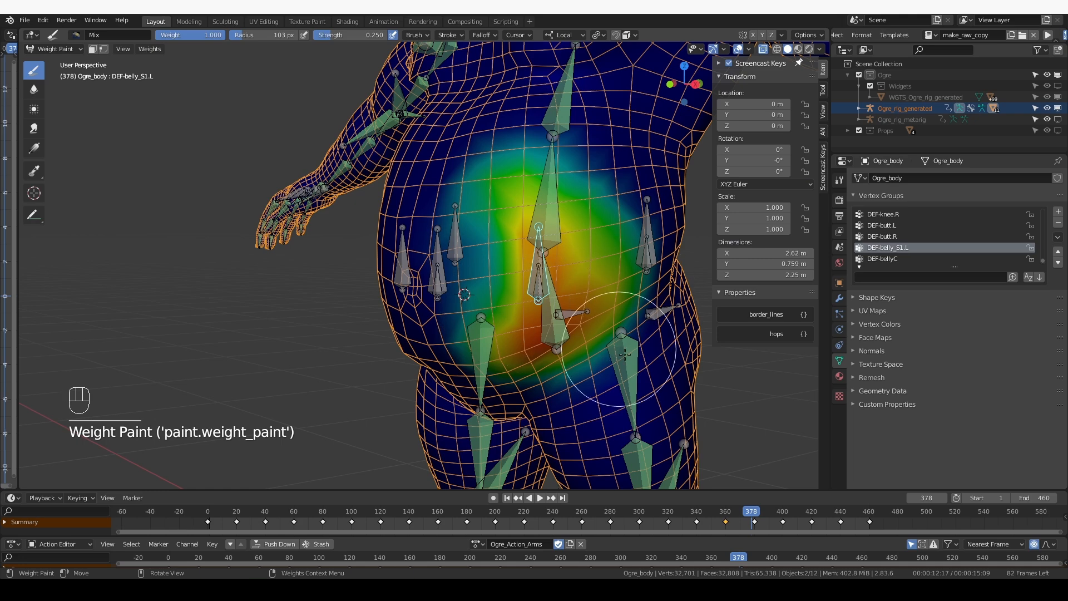
middle_click_drag(625, 355, 555, 280, "shift")
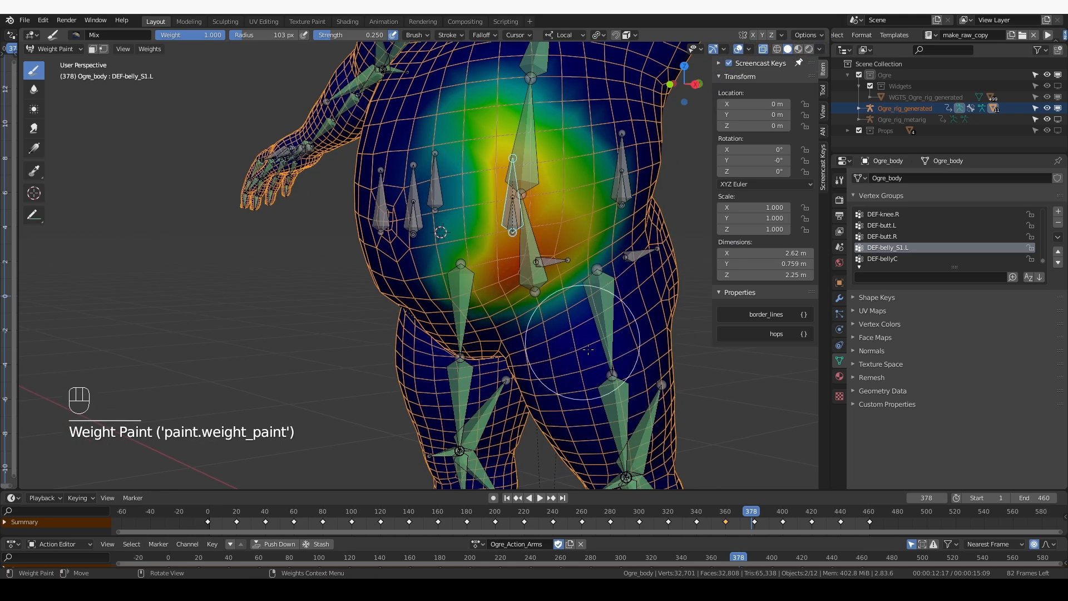
scroll(608, 369, "down", 3)
mouse_move(608, 370)
middle_mouse_down()
mouse_move(574, 360)
mouse_move(522, 392)
middle_mouse_up()
scroll(522, 392, "up", 2)
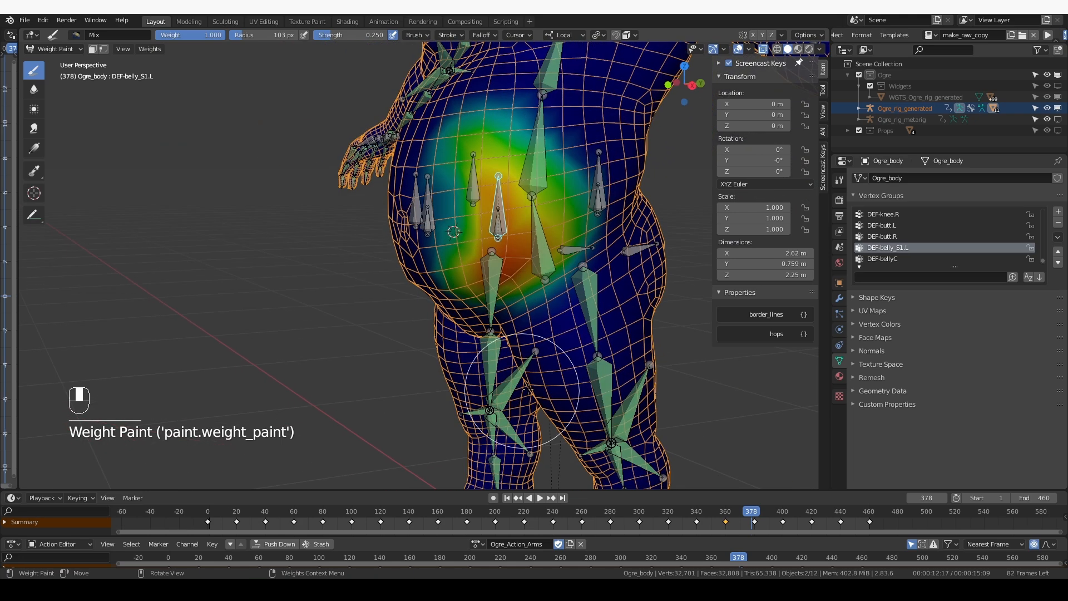
Step: Paint additional DEF-belly_S2.L weight on the left flank of the belly
left_click(611, 187, "ctrl")
middle_click_drag(618, 201, 573, 211)
left_click_drag(573, 212, 577, 226)
middle_click_drag(577, 226, 618, 214)
mouse_move(623, 209)
left_mouse_down()
mouse_move(639, 196)
mouse_move(562, 207)
left_mouse_up()
Step: Hide the overlays and examine the belly's deformation against the raised leg between frames 380 and 420
key("z")
mouse_move(563, 204)
middle_mouse_down()
mouse_move(587, 253)
mouse_move(634, 262)
middle_mouse_up()
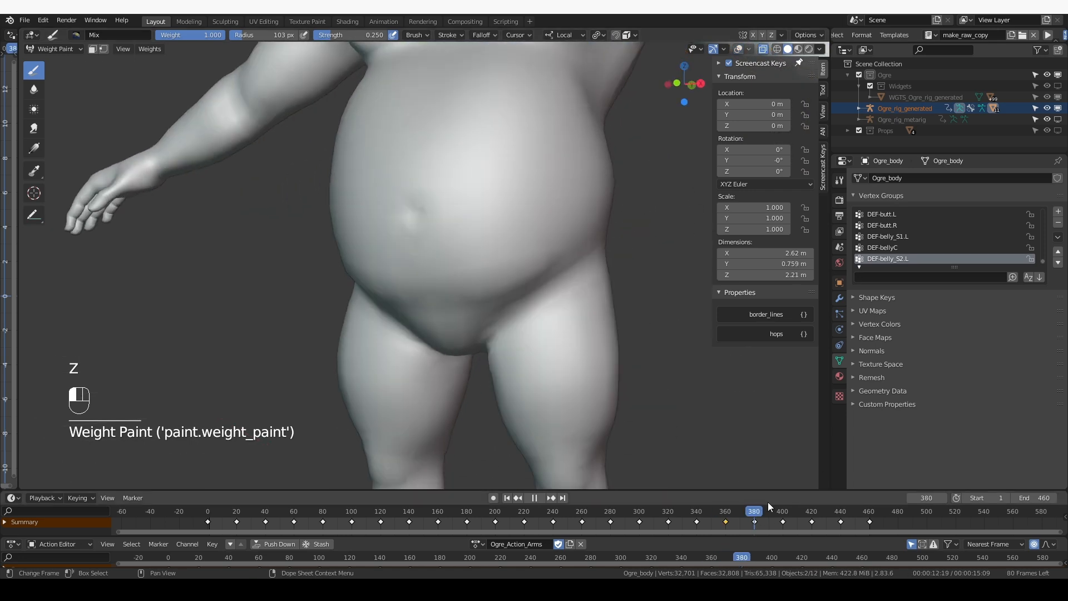
left_click_drag(767, 509, 808, 511)
scroll(574, 353, "down", 3)
scroll(573, 353, "up", 3)
middle_click_drag(573, 352, 594, 354)
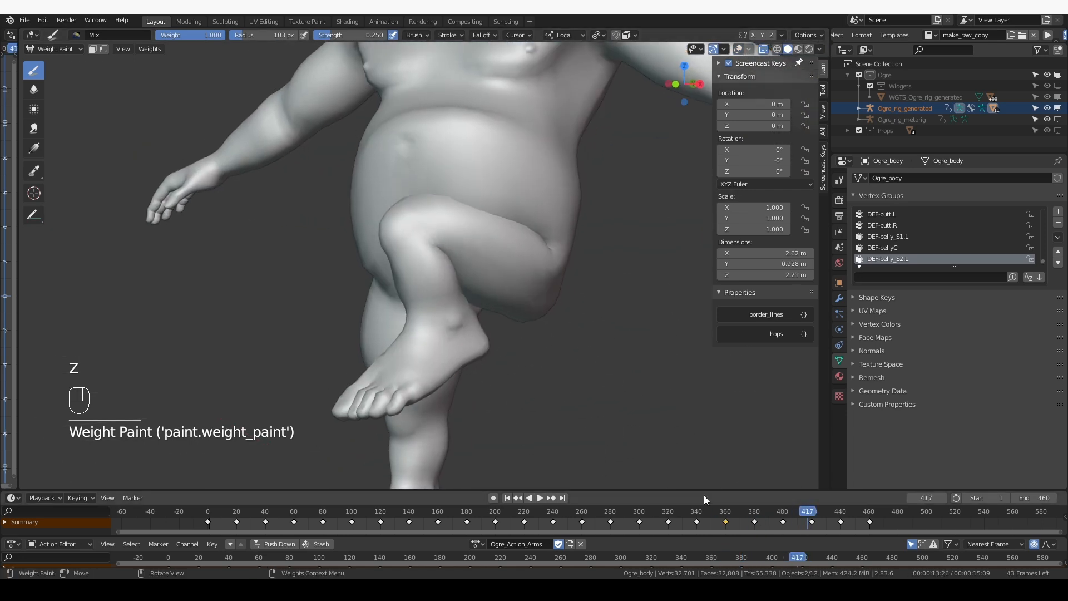
mouse_move(808, 510)
left_mouse_down()
mouse_move(775, 509)
mouse_move(787, 508)
left_mouse_up()
middle_click_drag(597, 306, 528, 280)
left_click_drag(794, 516, 815, 514)
left_click_drag(813, 513, 814, 514)
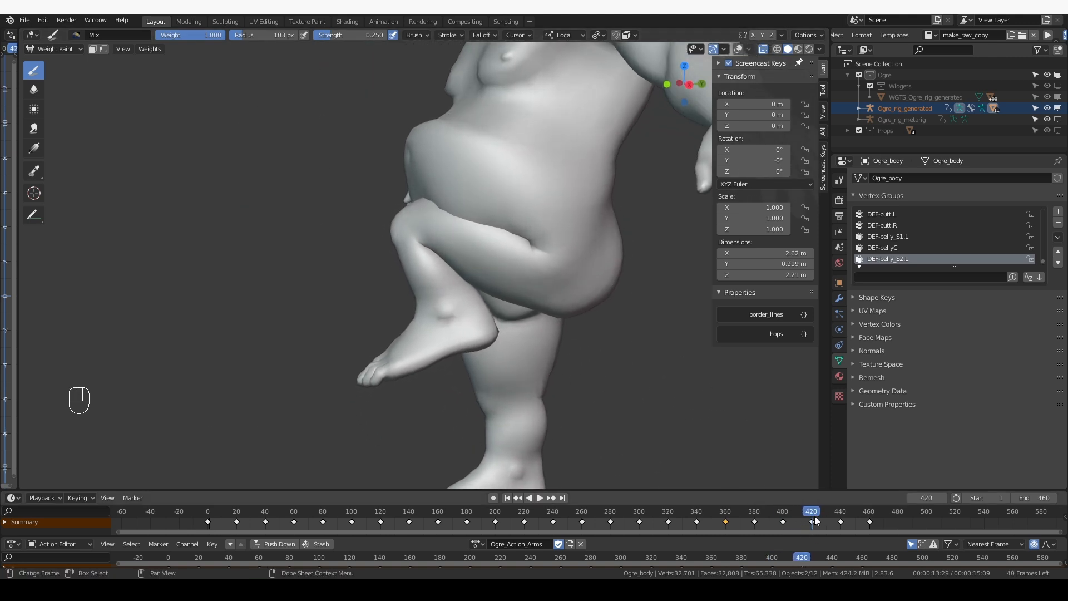
middle_click_drag(459, 184, 449, 221)
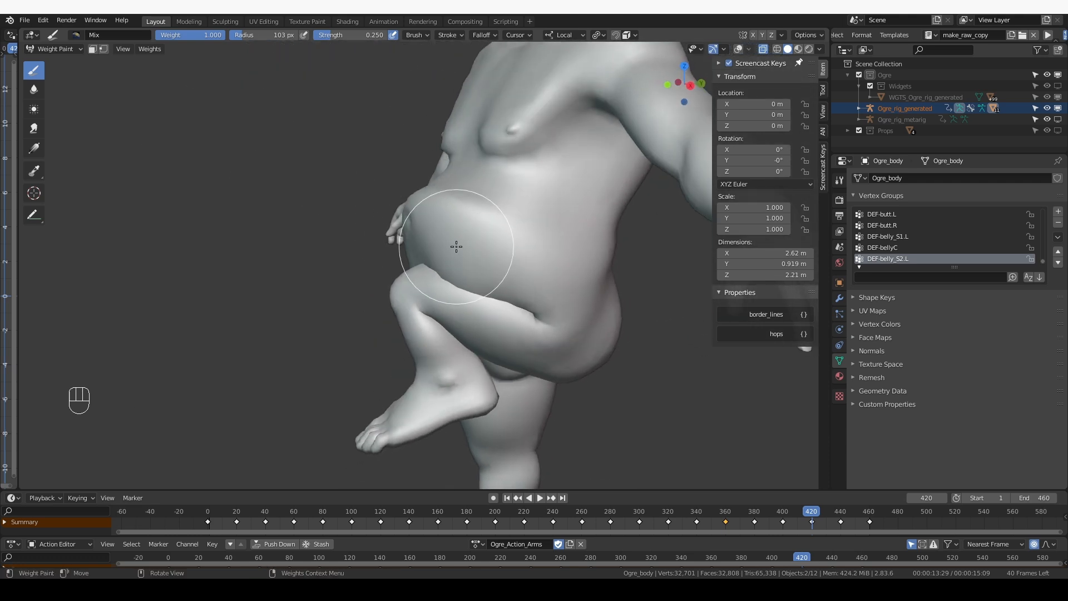
Step: Restore the overlays, paint DEF-spine.001 weight across the upper belly, and soften it with the Blur brush
left_click(738, 48)
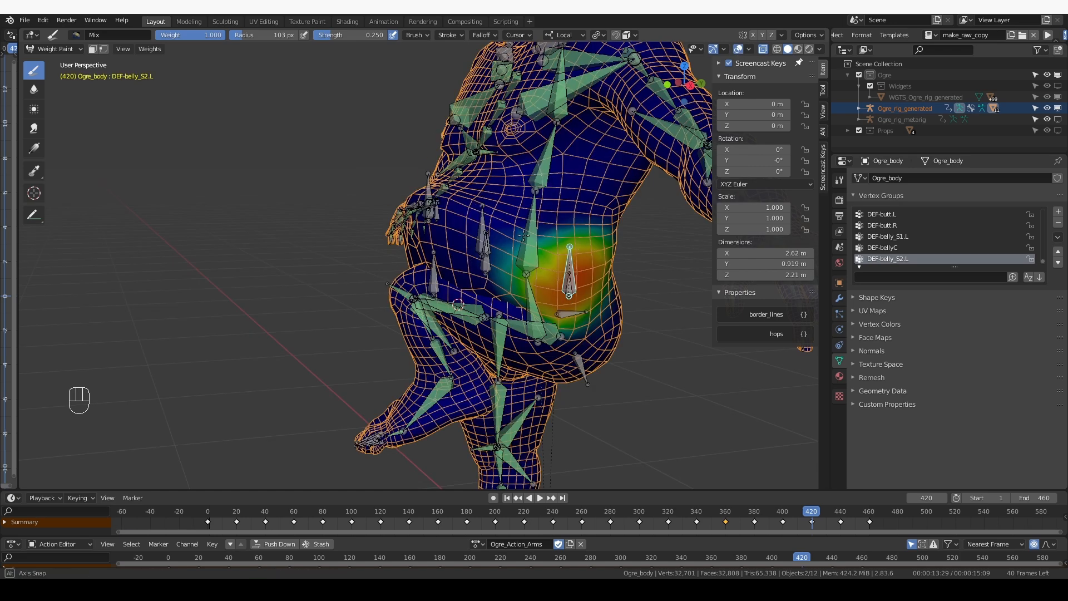
left_click(517, 234, "ctrl")
middle_click_drag(516, 235, 483, 229)
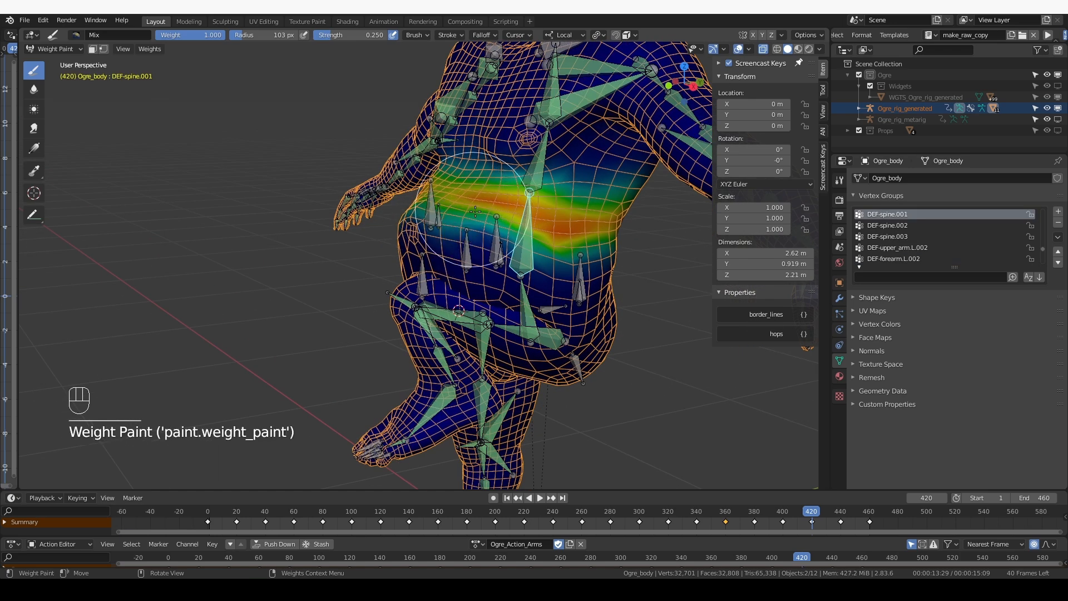
middle_click_drag(425, 213, 440, 203)
left_click(33, 89)
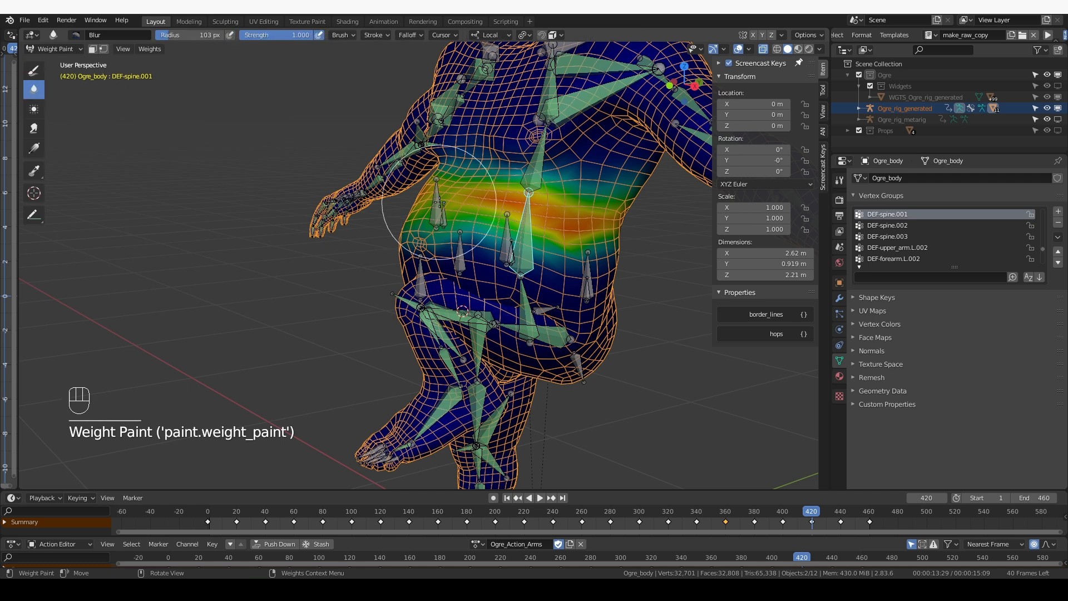
left_click_drag(501, 201, 556, 227)
middle_click_drag(556, 227, 583, 233)
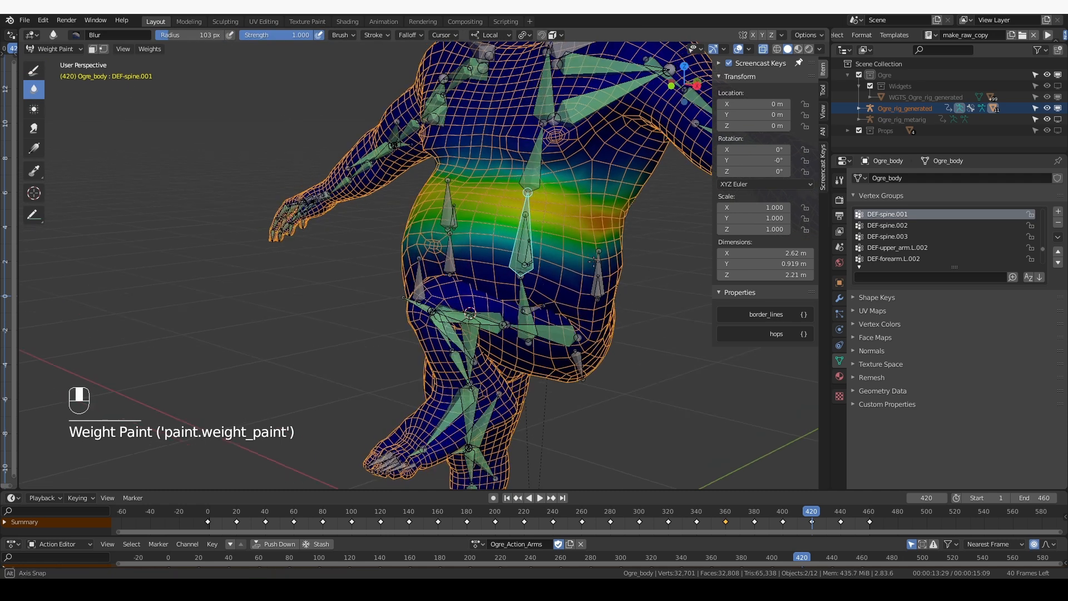
Step: Blur DEF-belly_S2.L's weights along the left flank and inspect the belly without overlays at frame 396
left_click(599, 267, "ctrl")
left_click_drag(599, 262, 598, 229)
key("z")
middle_click_drag(531, 268, 572, 272)
scroll(553, 274, "down", 2)
left_click_drag(800, 511, 777, 510)
scroll(496, 348, "up", 2)
middle_click_drag(534, 322, 542, 336)
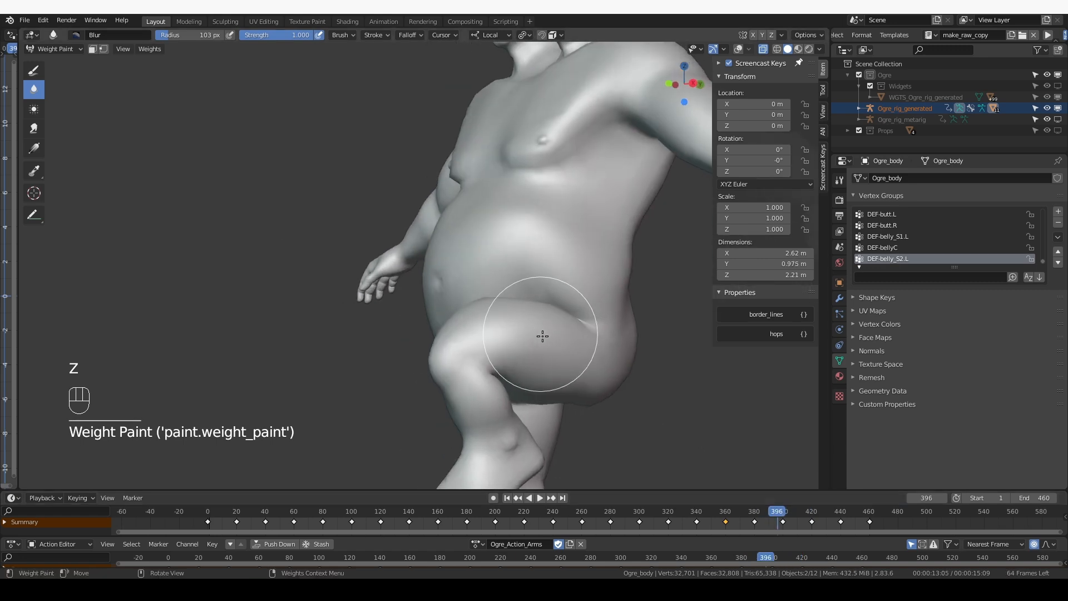
Step: Show the weights again and blur DEF-belly_S1.L's weights above the raised thigh
key("z")
middle_click_drag(517, 240, 544, 281)
left_click(544, 238)
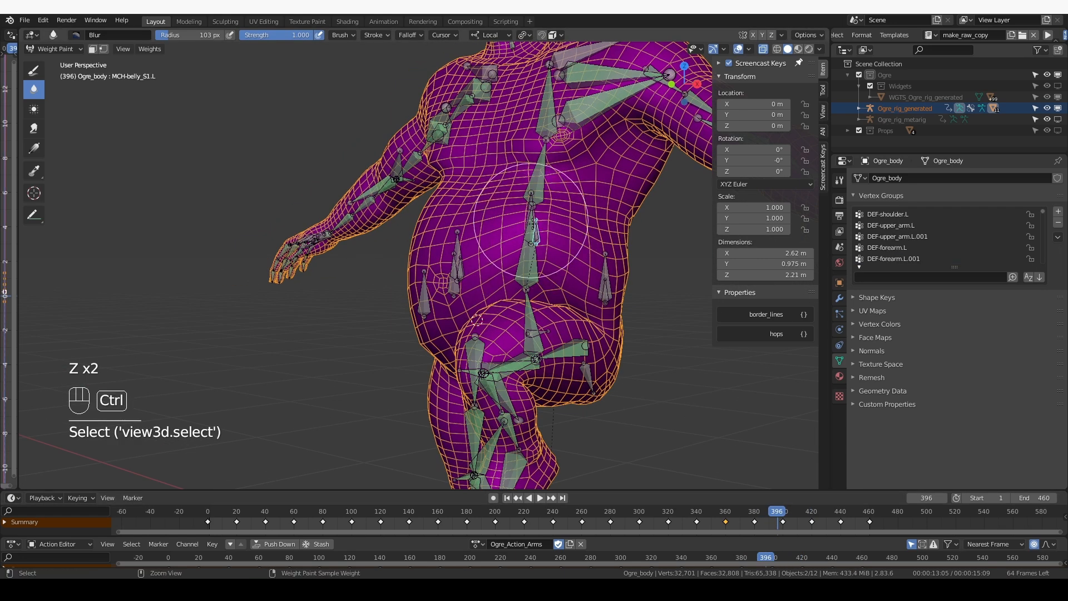
left_click(533, 226, "ctrl")
middle_click_drag(533, 225, 540, 290)
left_click_drag(543, 261, 548, 268)
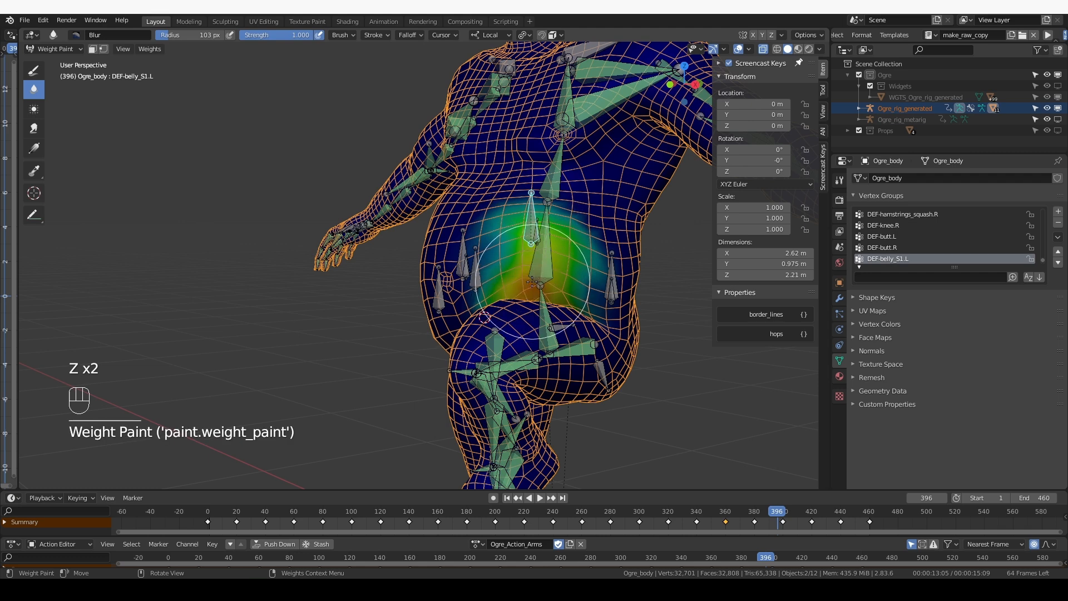
Step: Hide the overlays and examine the belly against the raised thigh at frame 406, comparing it with the weight display
mouse_move(532, 282)
middle_mouse_down()
mouse_move(581, 288)
mouse_move(531, 265)
middle_mouse_up()
key("z")
left_click_drag(780, 516, 791, 515)
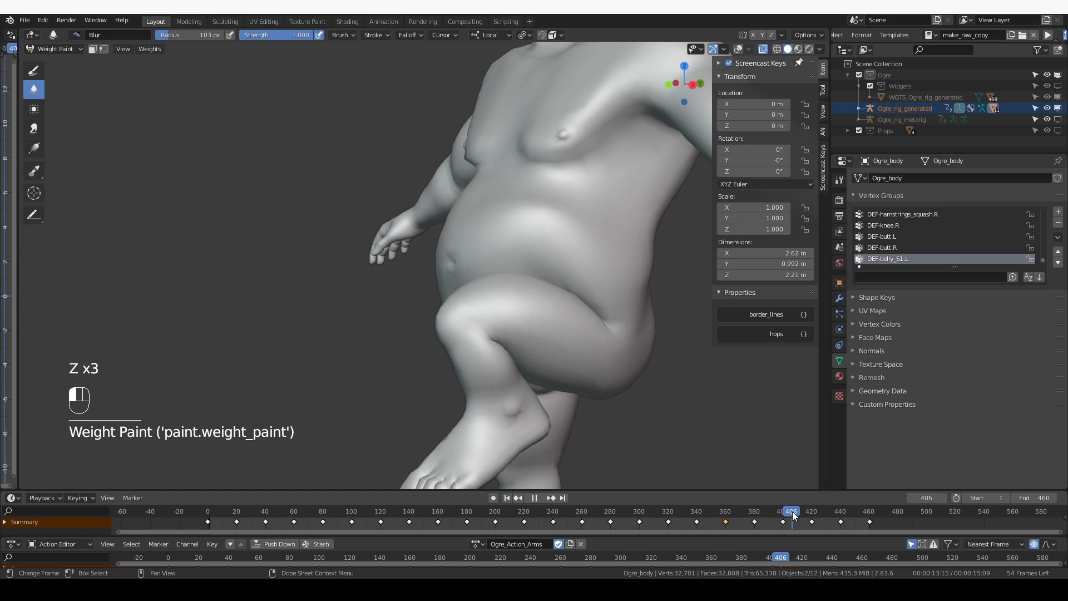
middle_click_drag(591, 300, 599, 298)
key("z")
key("z")
key("z")
key("z")
Step: Paint DEF-spine.001 weight across the waist at frame 406 with the Draw brush and switch back to the Blur brush
left_click(568, 217, "ctrl")
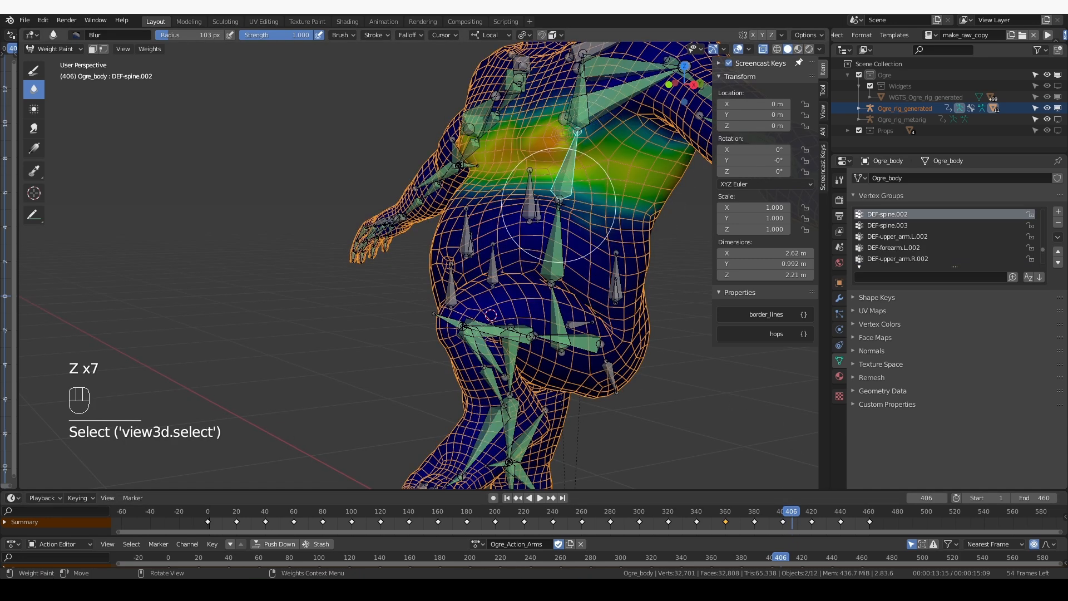
key("d")
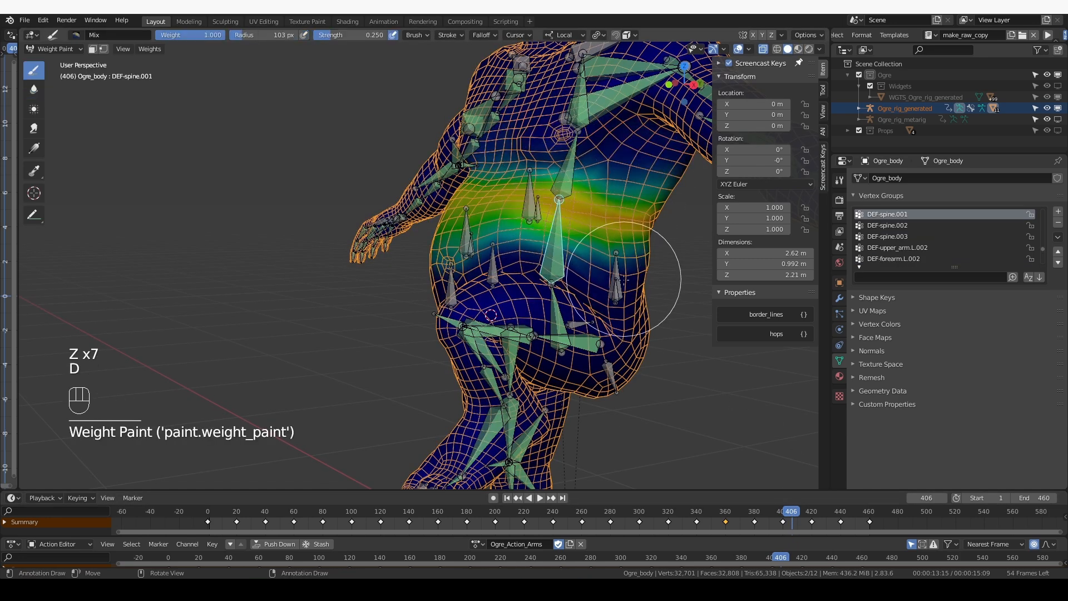
middle_click_drag(626, 278, 623, 287)
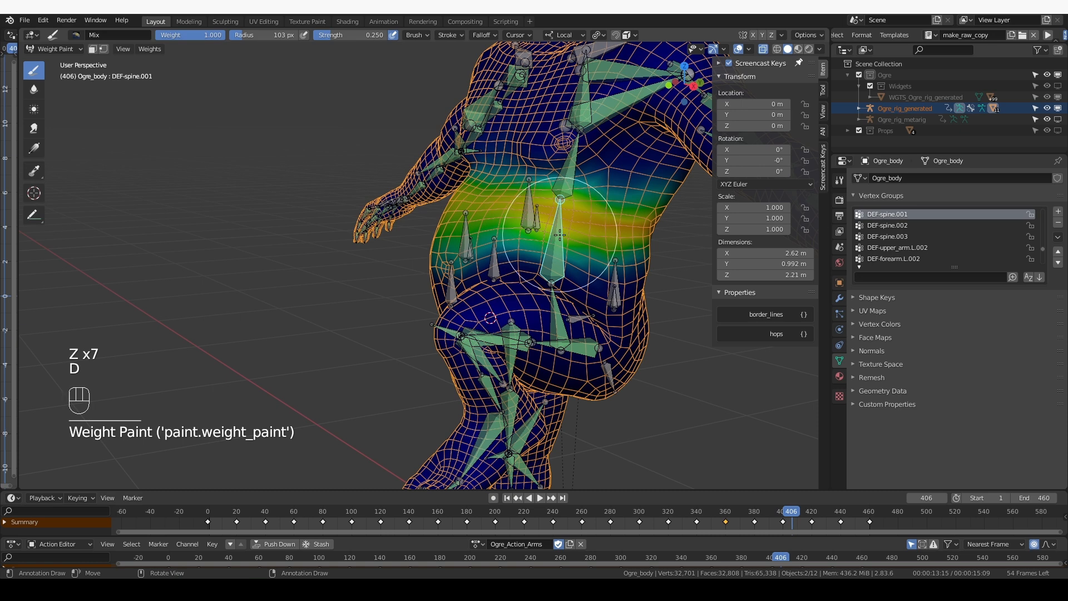
left_click(41, 96)
Step: Examine the belly without overlays from frame 406 to 423, and bring the weight display back
key("z")
middle_click_drag(591, 270, 655, 278)
left_click_drag(794, 517, 816, 519)
middle_click_drag(662, 400, 520, 314)
scroll(566, 365, "up", 1)
key("z")
Step: Select the DEF-bellyC group and paint its weight on the lower belly at frame 378 with the Draw brush
left_click(483, 213, "ctrl")
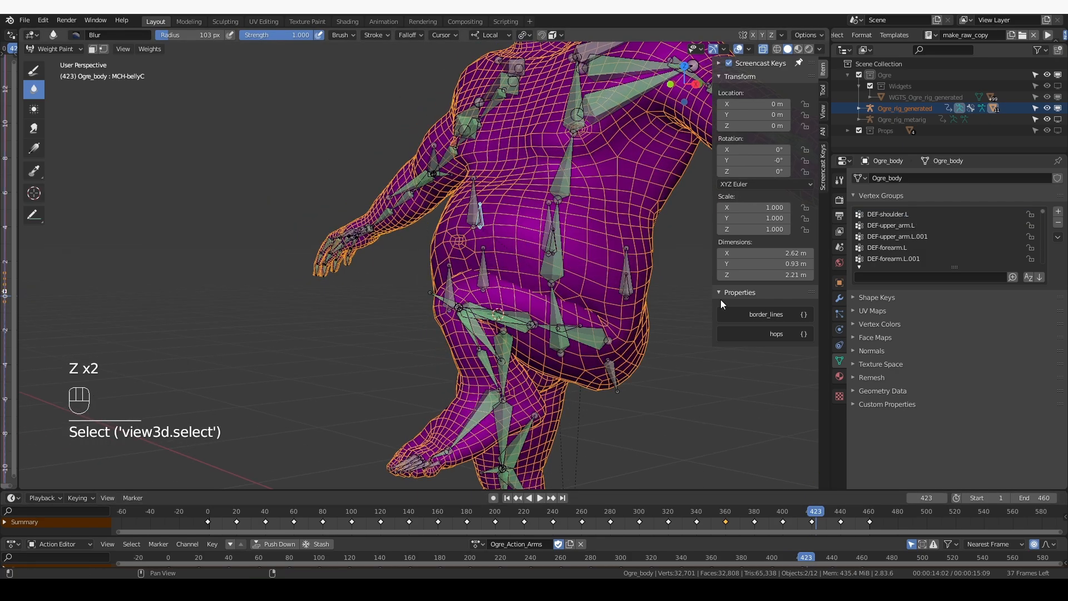
middle_click_drag(668, 292, 543, 259)
left_click(479, 192, "ctrl")
left_click_drag(811, 513, 752, 509)
key("d")
left_click(496, 333)
left_click(500, 340)
mouse_move(510, 364)
middle_mouse_down()
mouse_move(525, 325)
mouse_move(765, 512)
middle_mouse_up()
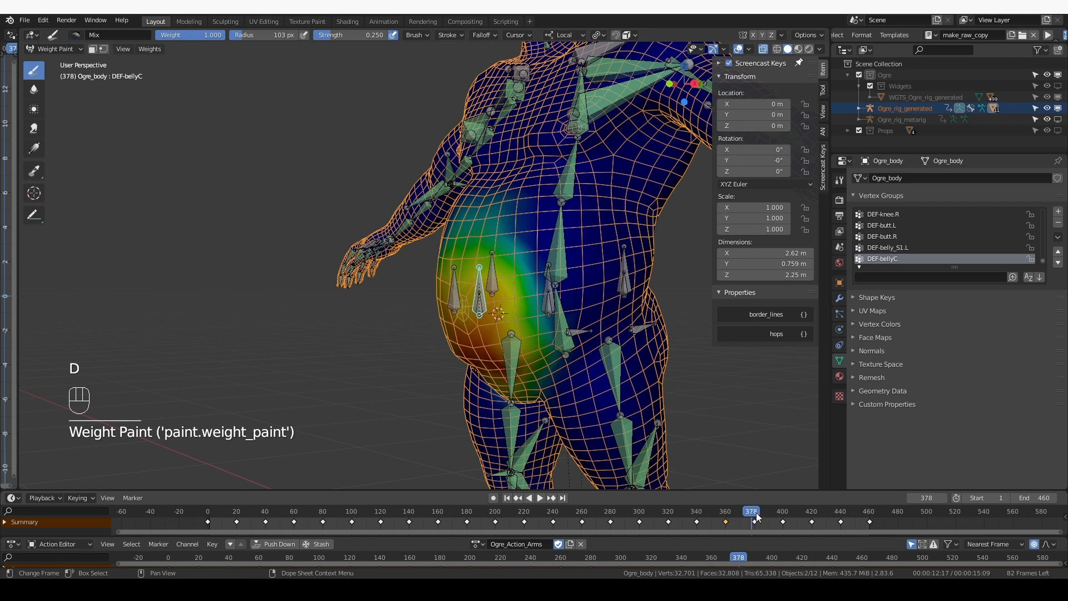
Step: Blur DEF-bellyC's weights over the belly at frame 418 and inspect the shape without overlays
left_click_drag(756, 516, 808, 516)
middle_click_drag(679, 452, 512, 272)
key("b")
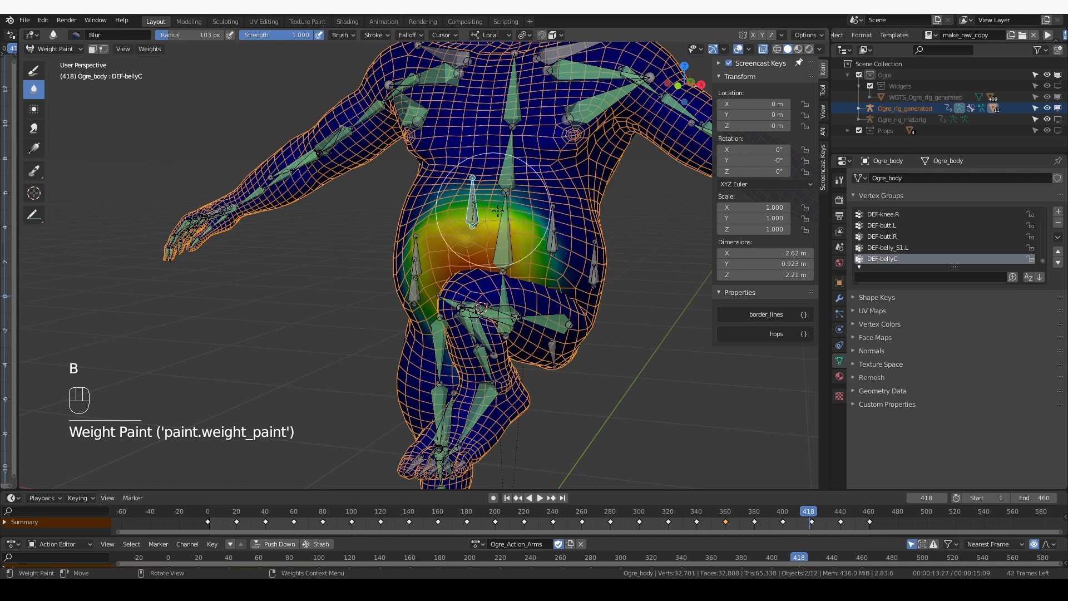
key("z")
middle_click_drag(520, 179, 470, 238)
scroll(451, 241, "up", 1)
key("z")
Step: Try painting DEF-spine.001 weight across the upper belly and undo the stroke
left_click(527, 245, "ctrl")
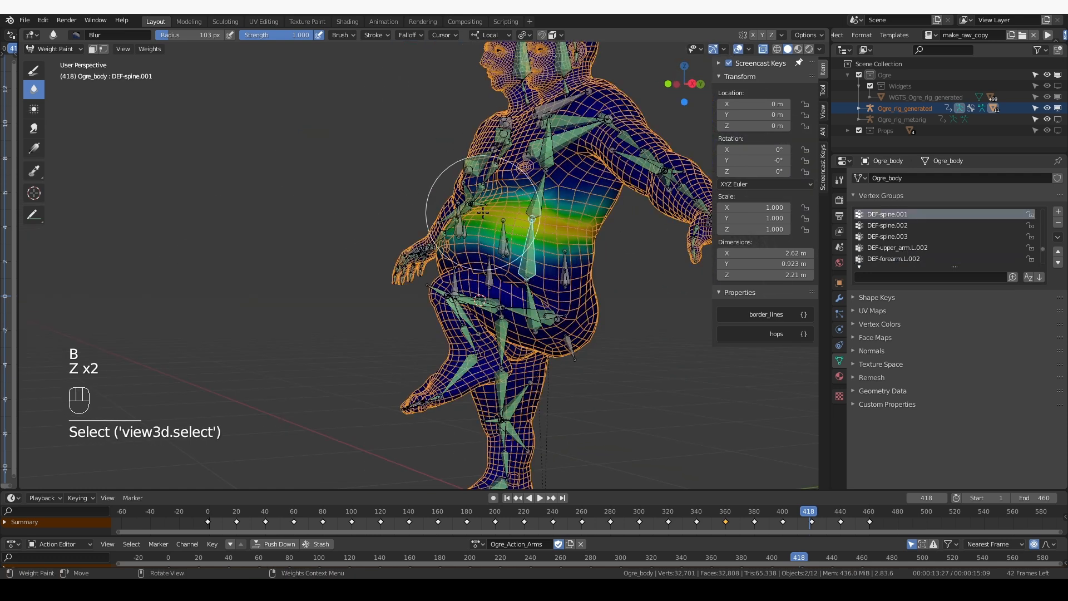
key("d")
left_click_drag(486, 224, 529, 227)
key("ctrl+z")
Step: Blur DEF-spine.002's weights across the upper belly and hide the overlays
left_click(535, 202, "ctrl")
mouse_move(498, 279)
middle_mouse_down()
mouse_move(557, 299)
mouse_move(564, 239)
mouse_move(556, 310)
mouse_move(497, 299)
mouse_move(486, 282)
middle_mouse_up()
key("b")
key("z")
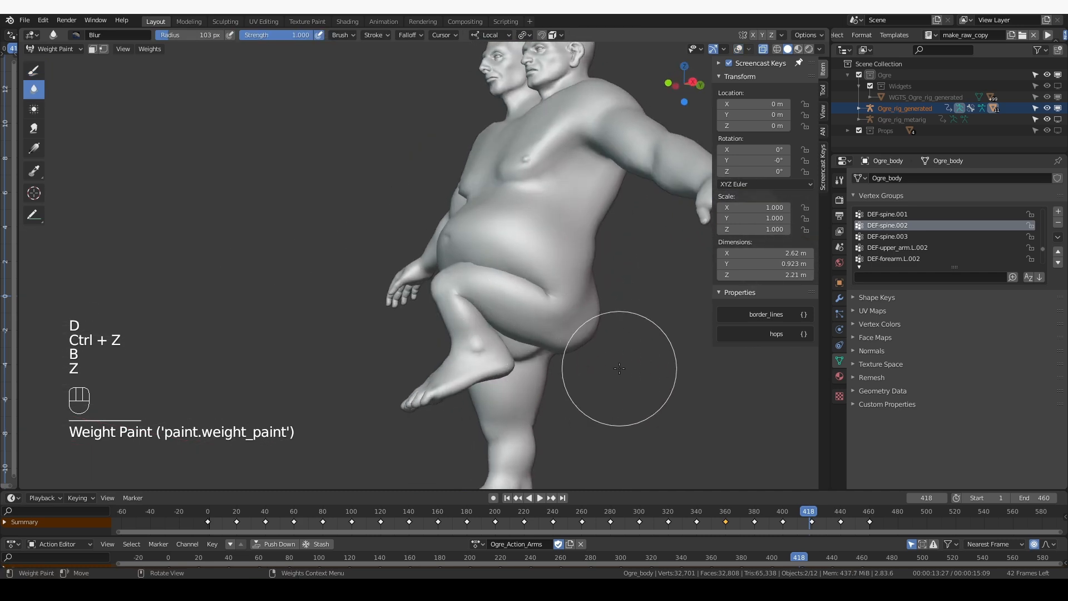
Step: Examine the belly's deformation from the front and side around frames 407 to 417
middle_click_drag(668, 389, 570, 344)
middle_click_drag(522, 274, 518, 278)
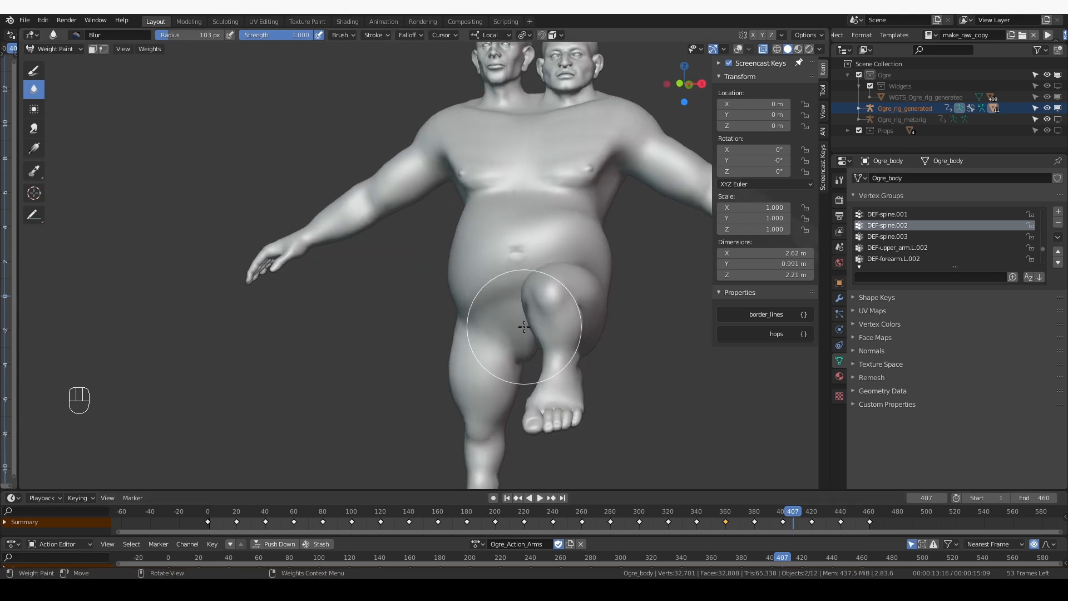
middle_click_drag(524, 327, 489, 337)
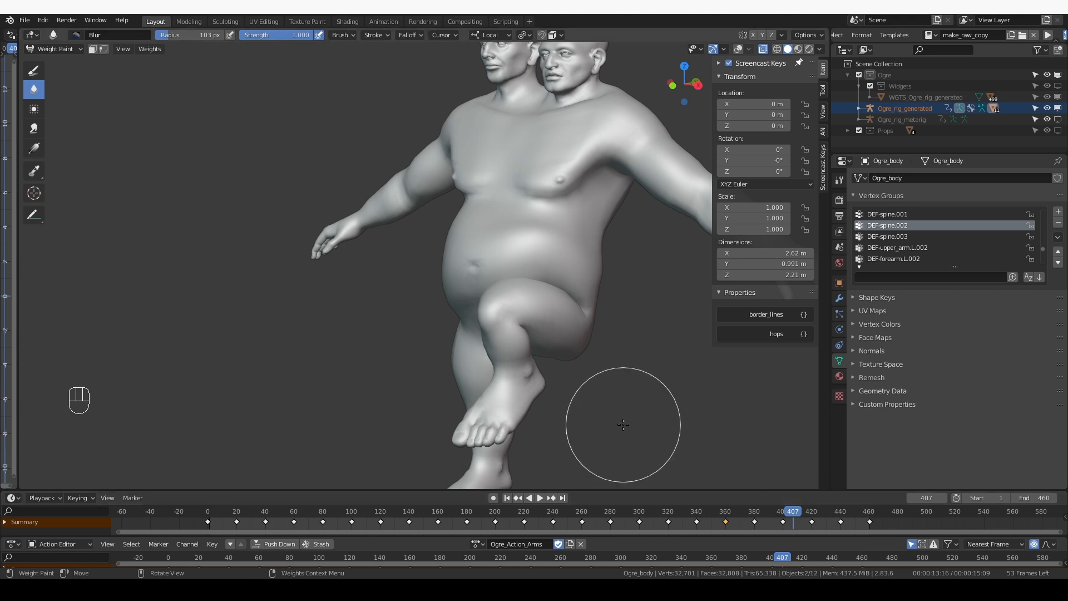
middle_click_drag(621, 428, 596, 429)
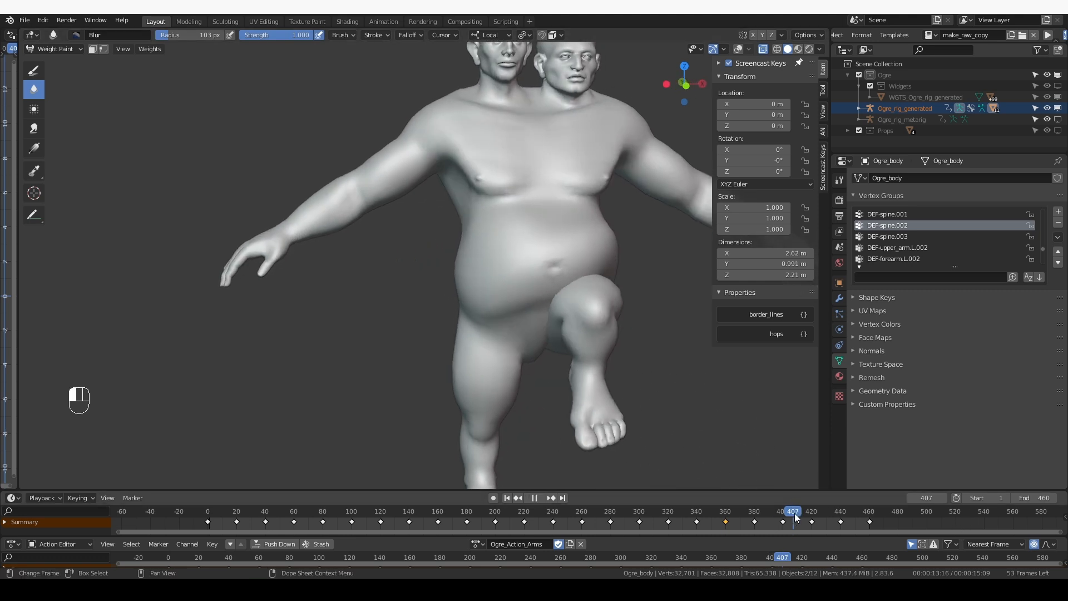
mouse_move(796, 518)
left_mouse_down()
mouse_move(816, 517)
mouse_move(807, 513)
left_mouse_up()
middle_click_drag(714, 393, 627, 387)
mouse_move(691, 464)
middle_mouse_down()
mouse_move(612, 455)
mouse_move(643, 430)
middle_mouse_up()
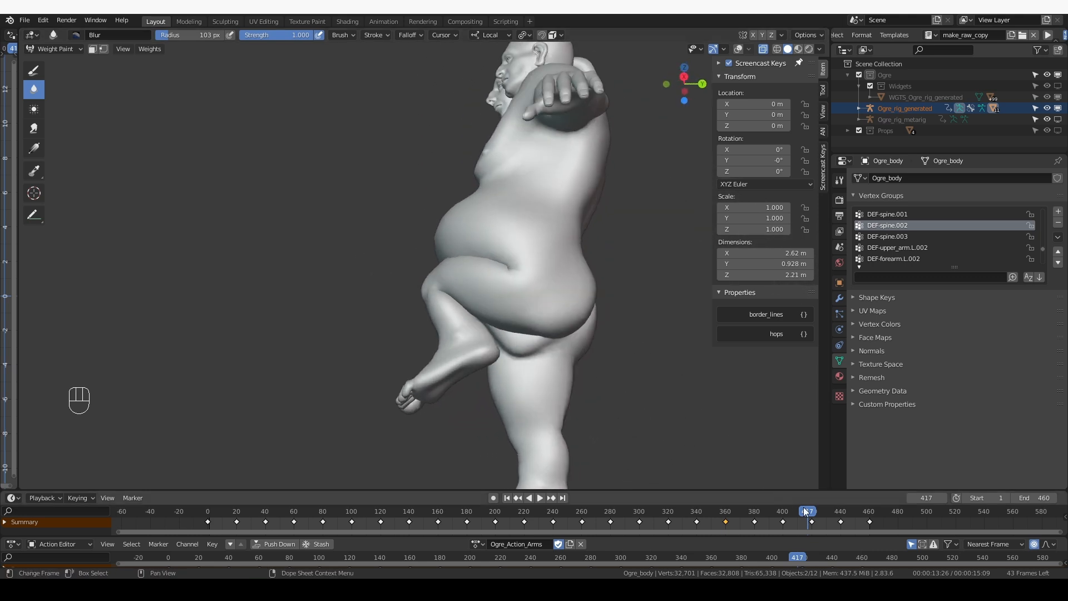
left_click_drag(806, 511, 828, 521)
middle_click_drag(589, 428, 653, 424)
Step: Go to the crouching pose at frame 39 and show DEF-bellyC's weights between the legs
left_click_drag(209, 516, 265, 514)
middle_click_drag(563, 445, 522, 225, "shift")
middle_click_drag(522, 226, 499, 289)
scroll(502, 294, "up", 3)
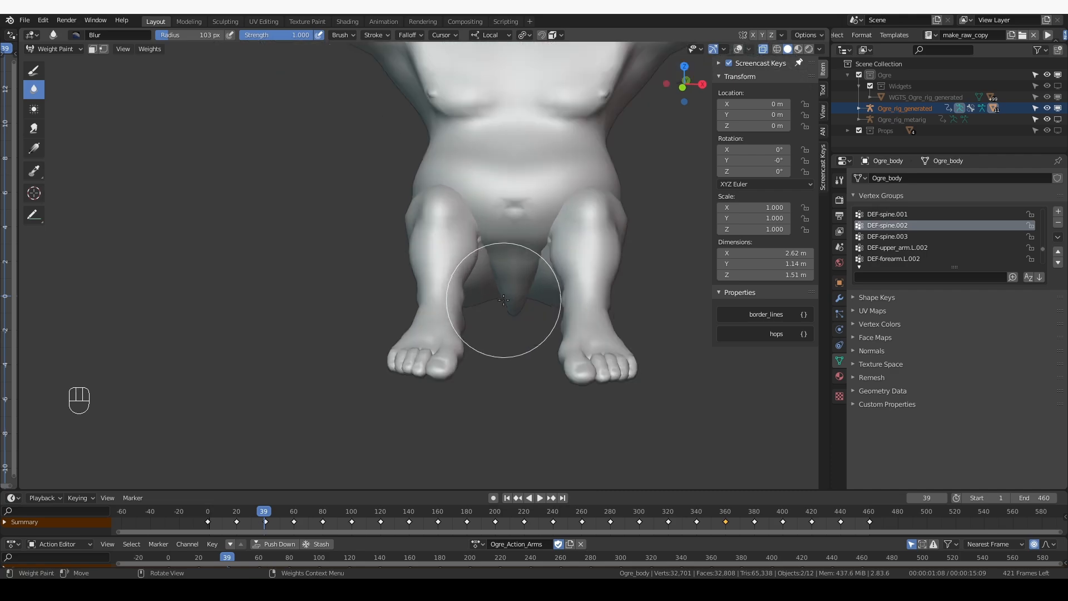
key("z")
middle_click_drag(530, 156, 540, 248)
left_click(557, 159, "ctrl")
scroll(556, 214, "up", 1)
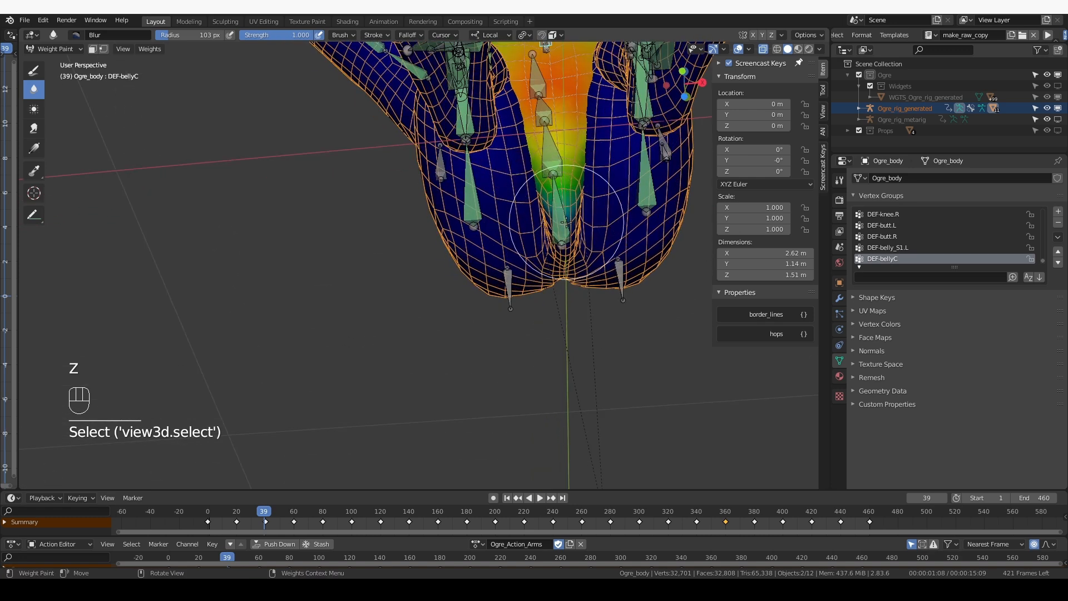
Step: Set the Draw brush to strength 0.070 and radius 55 px, and paint DEF-bellyC weight at the crotch
left_click(34, 70)
right_click(350, 298)
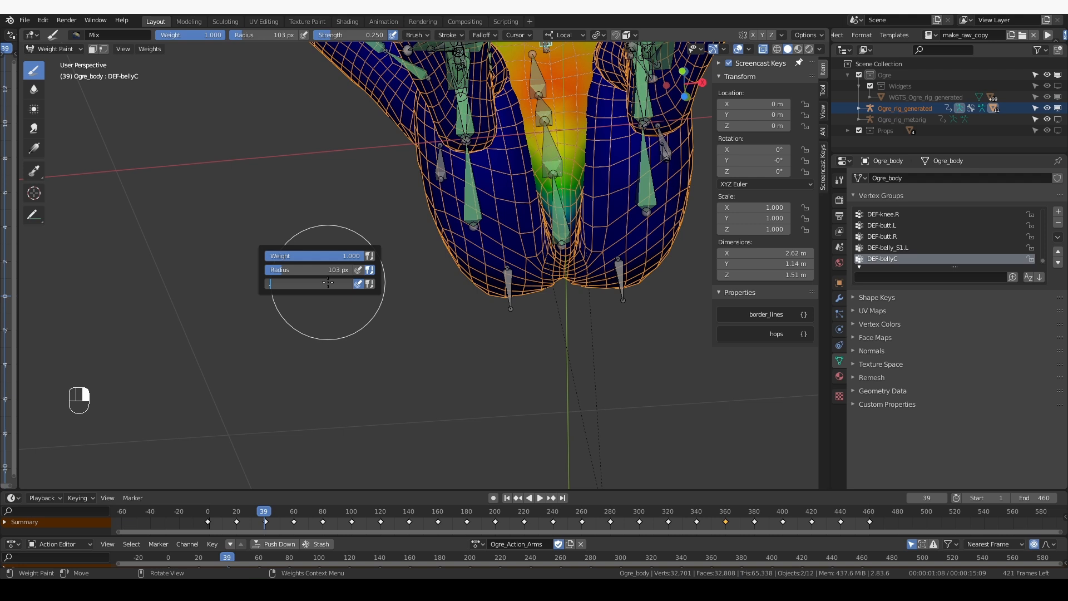
key("f")
left_click(596, 167)
left_click(565, 247)
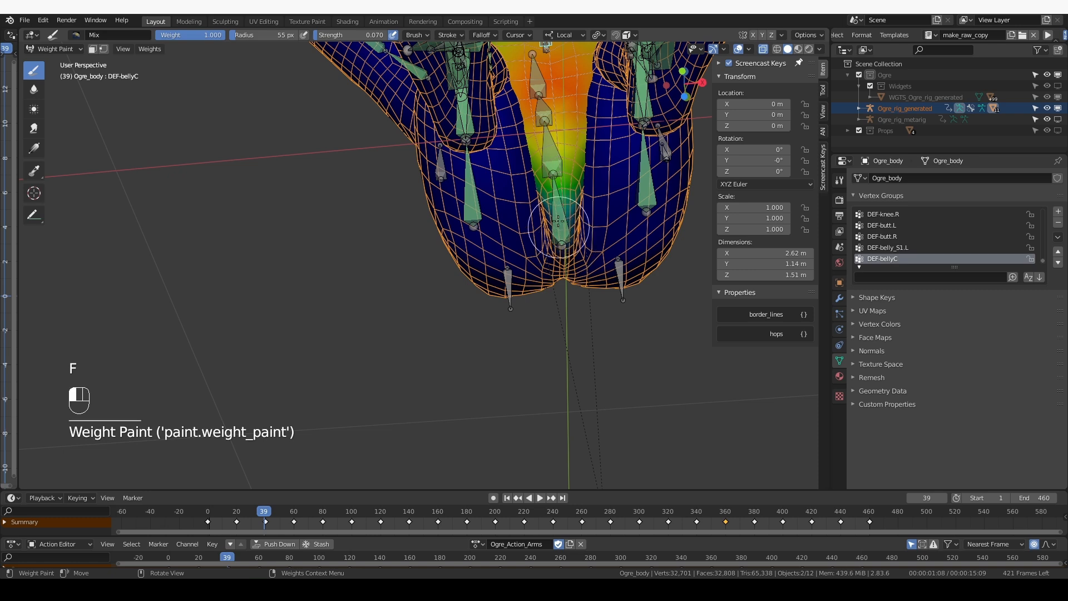
Step: Paint DEF-spine weight between the legs and check the crotch's shape without overlays
key("KP_1")
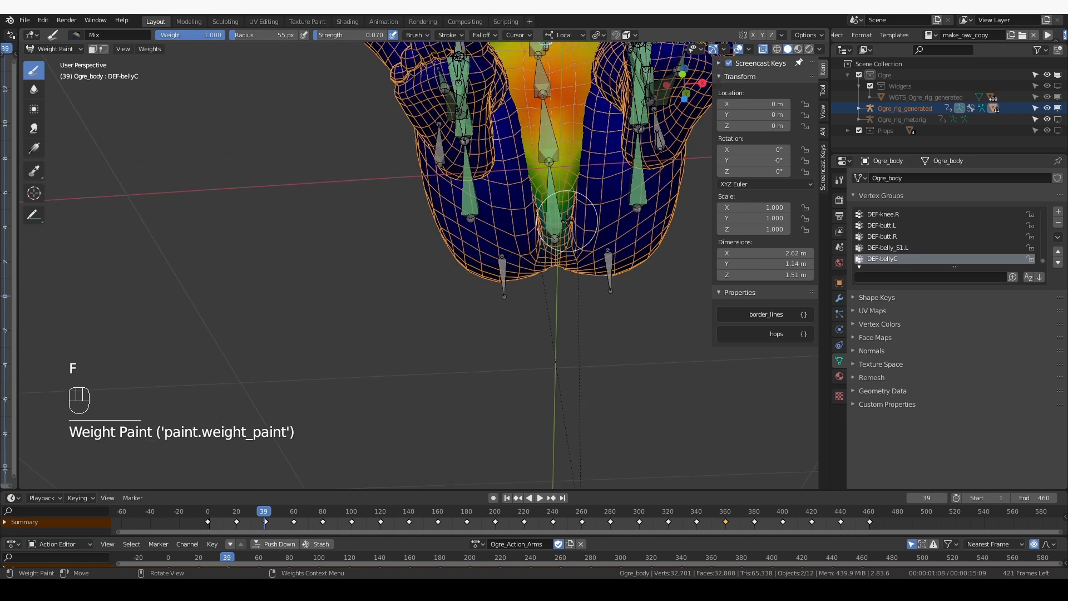
middle_click_drag(628, 311, 629, 333, "shift")
left_click(544, 221, "ctrl")
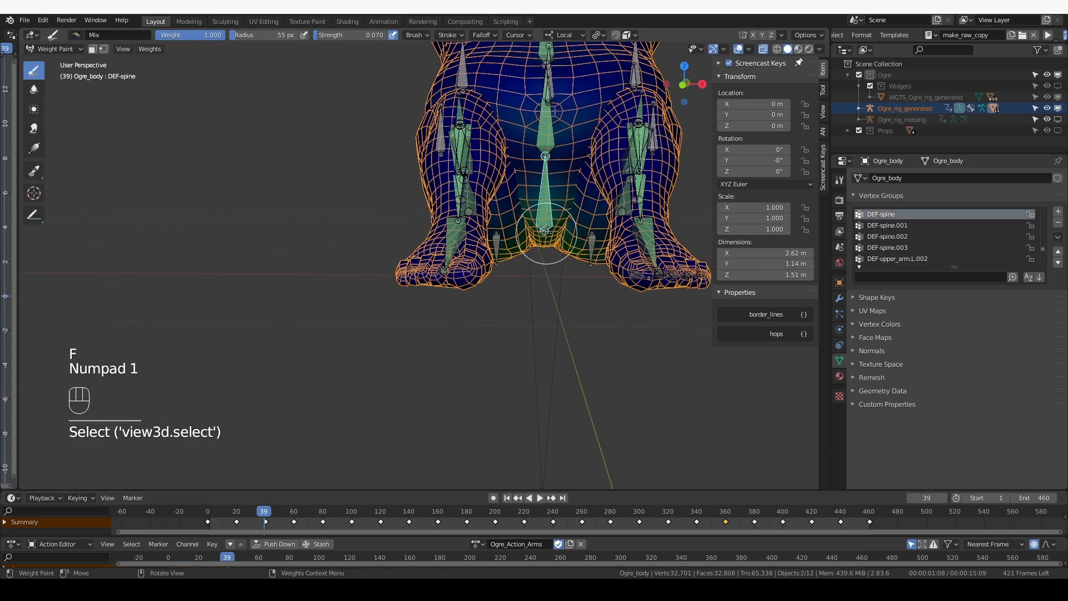
middle_click_drag(545, 245, 551, 247)
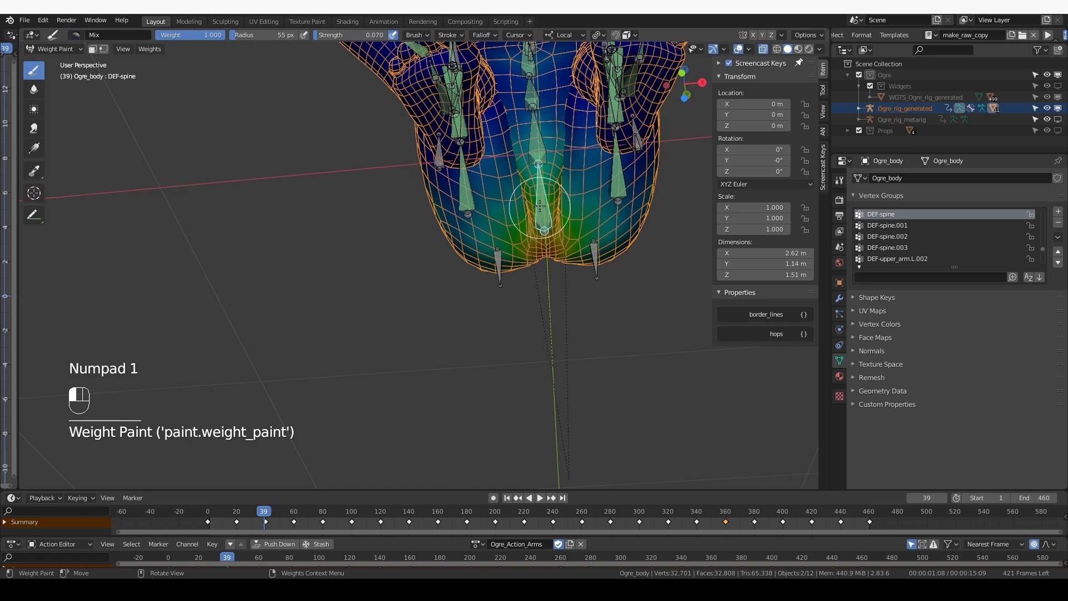
middle_click_drag(543, 184, 532, 243)
key("z")
key("z")
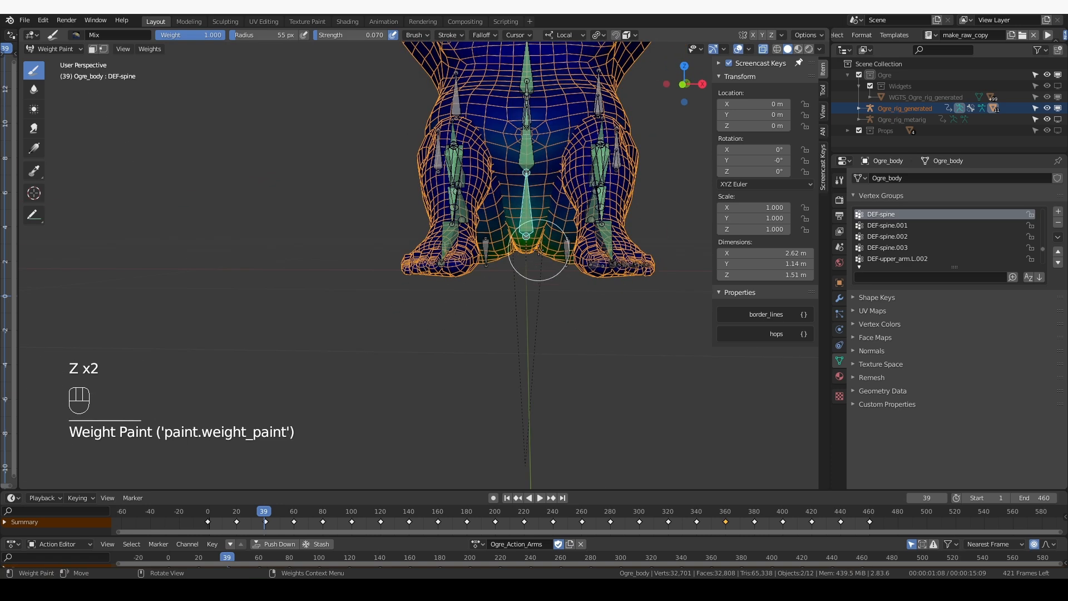
Step: Enlarge the brush radius to 89 px and blur DEF-spine's weights at the crotch
key("f")
left_click(587, 251)
left_click(34, 90)
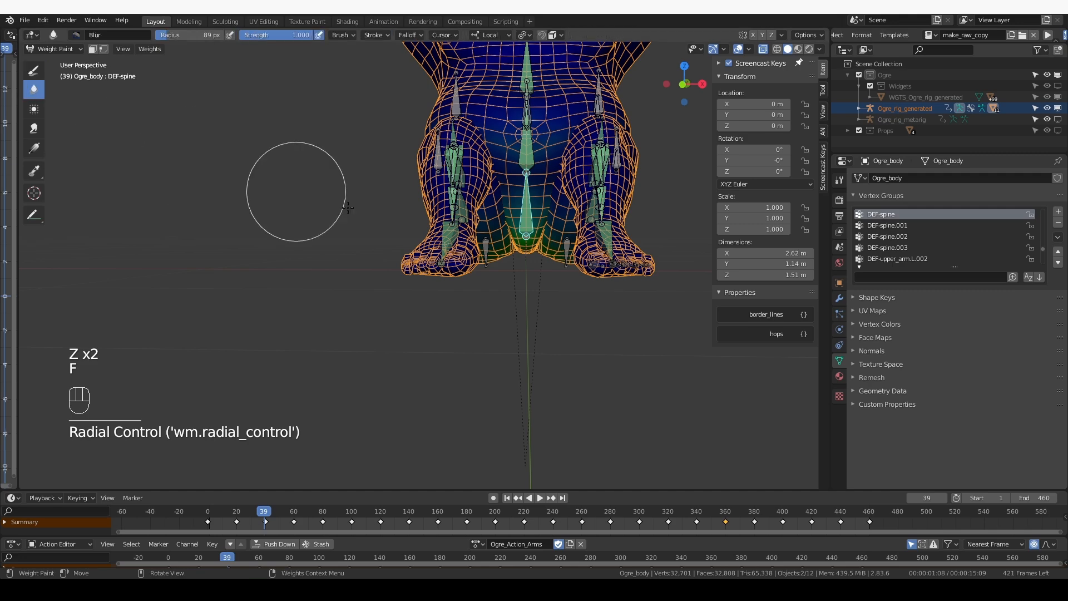
left_click(529, 242)
Step: Blur DEF-bellyC's weights over the lower belly between the thighs and check the shape without overlays
left_click(522, 183, "ctrl")
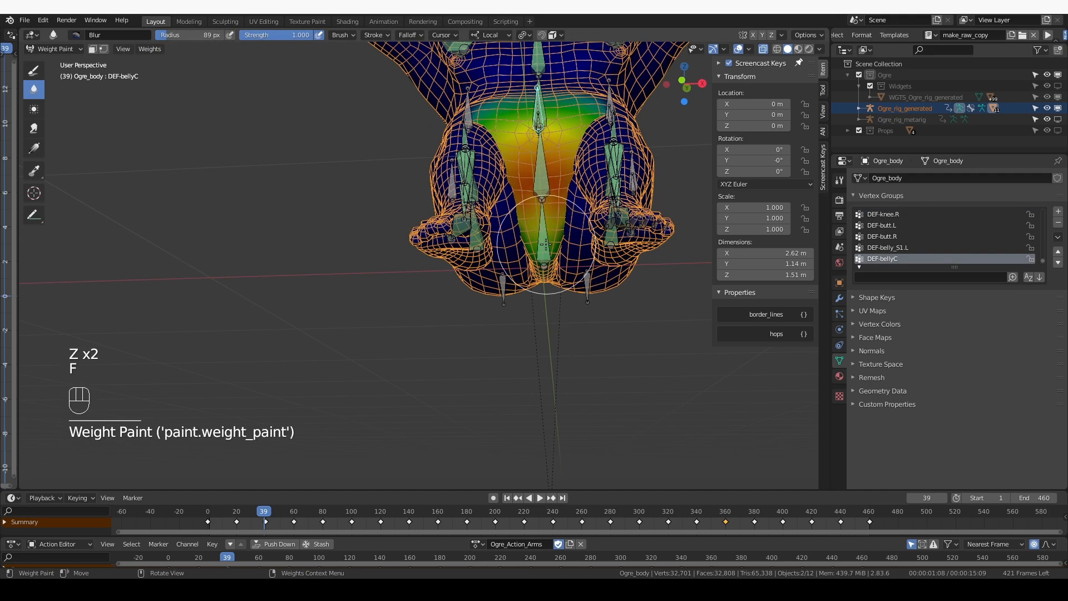
middle_click_drag(523, 184, 551, 226)
middle_click_drag(602, 290, 540, 178)
left_click_drag(536, 165, 537, 178)
mouse_move(537, 178)
middle_mouse_down()
mouse_move(559, 223)
mouse_move(467, 206)
mouse_move(552, 191)
mouse_move(533, 194)
middle_mouse_up()
key("z")
key("z")
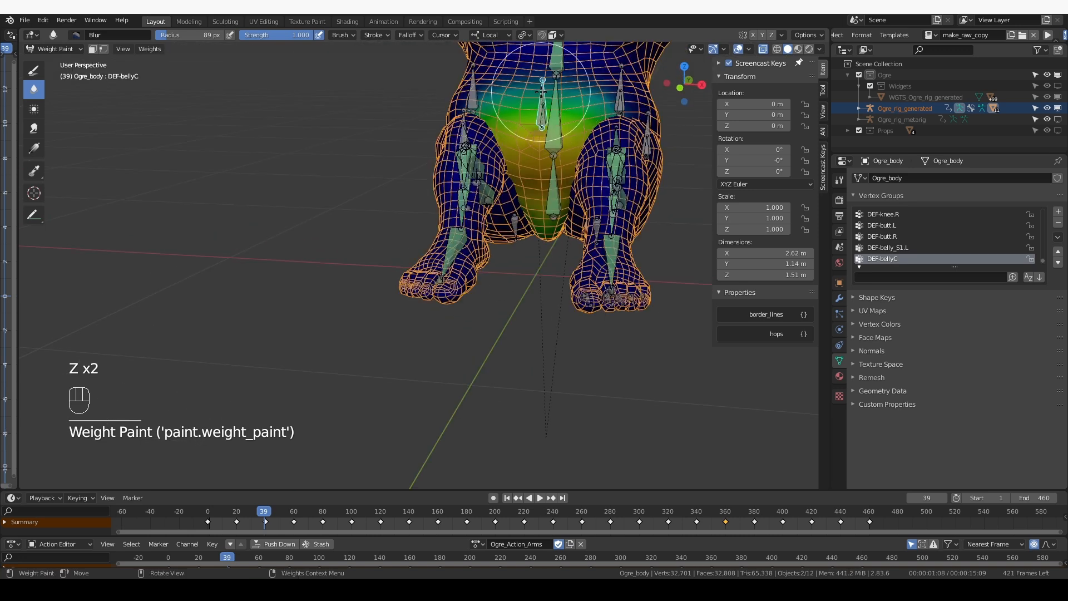
Step: Paint DEF-bellyC weight above the navel with the Draw brush at strength 0.070 and hide the overlays
left_click(34, 70)
middle_click_drag(541, 83, 549, 194, "shift")
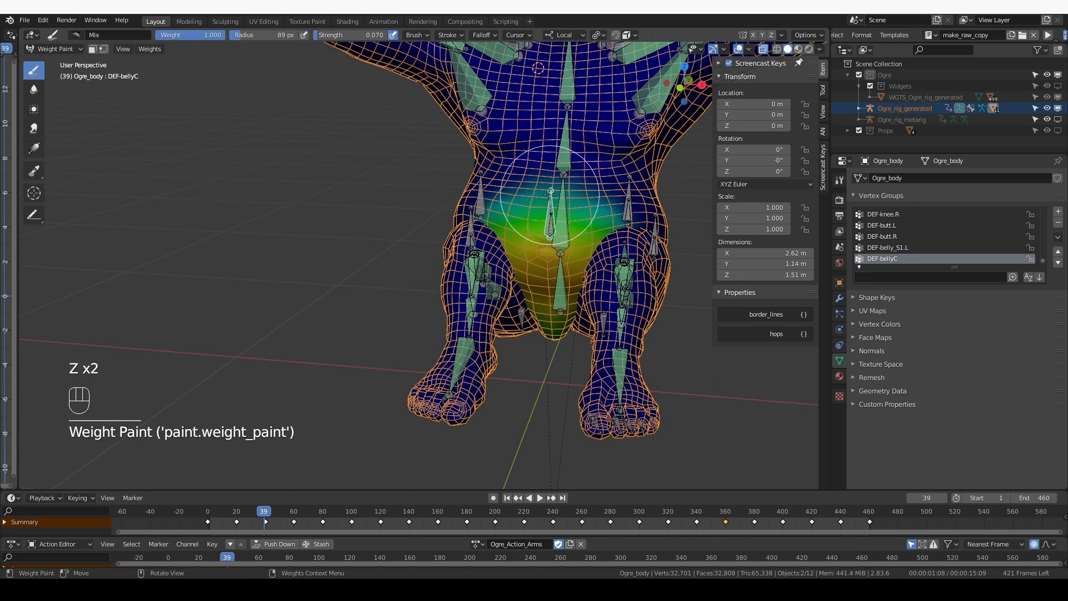
key("z")
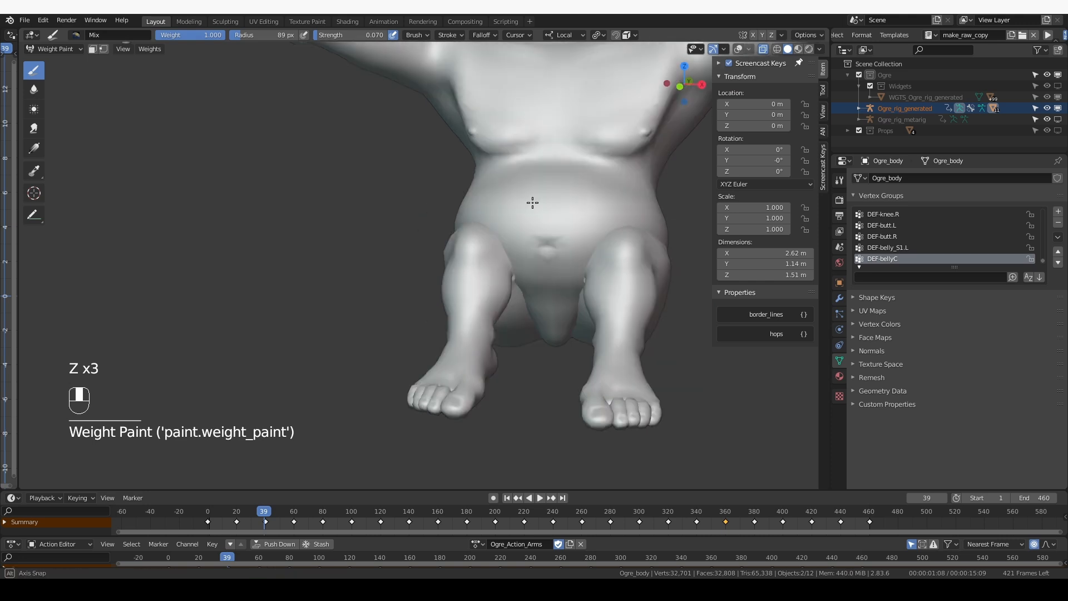
Step: Examine the crouching belly from several angles between frames 39 and 26
mouse_move(544, 190)
middle_mouse_down()
mouse_move(603, 208)
mouse_move(557, 169)
mouse_move(608, 209)
middle_mouse_up()
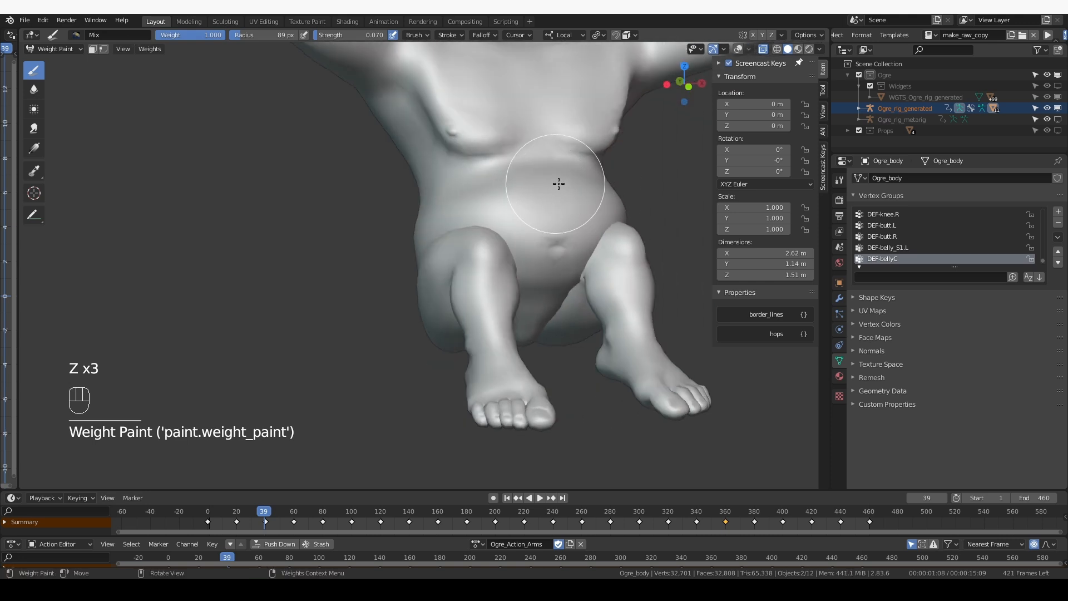
mouse_move(598, 158)
middle_mouse_down()
mouse_move(484, 195)
mouse_move(600, 224)
mouse_move(512, 222)
mouse_move(548, 212)
mouse_move(627, 286)
mouse_move(589, 310)
middle_mouse_up()
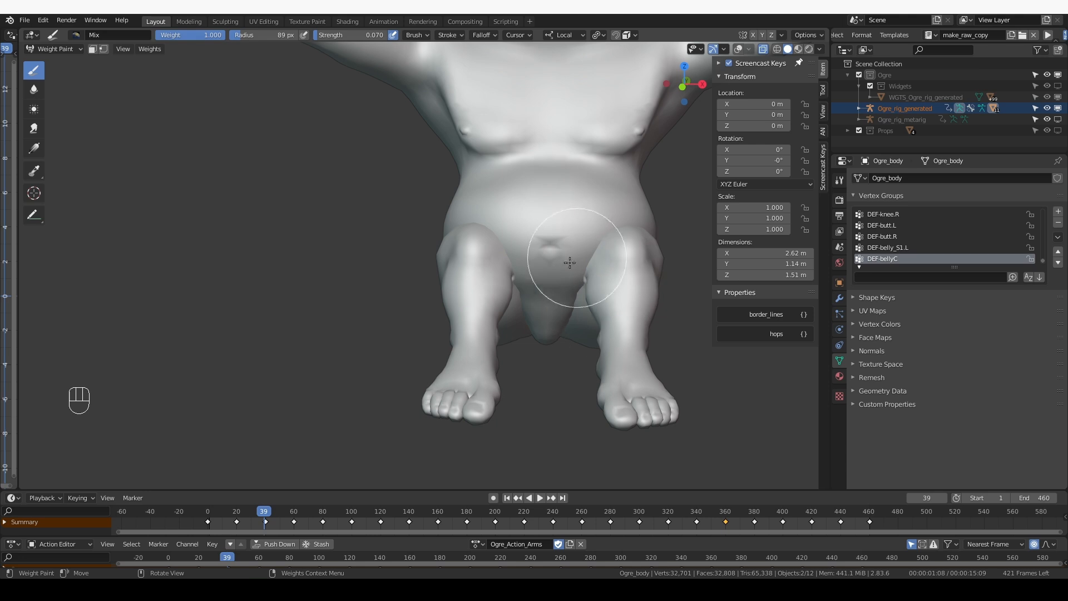
mouse_move(569, 263)
middle_mouse_down()
mouse_move(629, 257)
mouse_move(576, 252)
middle_mouse_up()
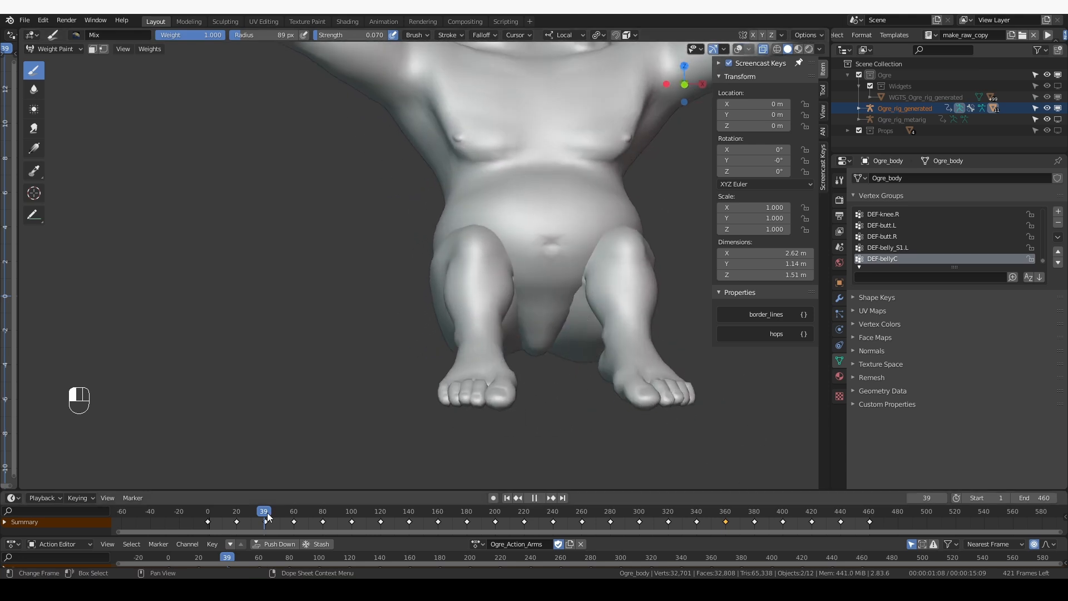
mouse_move(268, 513)
left_mouse_down()
mouse_move(233, 513)
mouse_move(246, 514)
left_mouse_up()
middle_click_drag(483, 356, 437, 391)
key("shift+space")
key("shift+space")
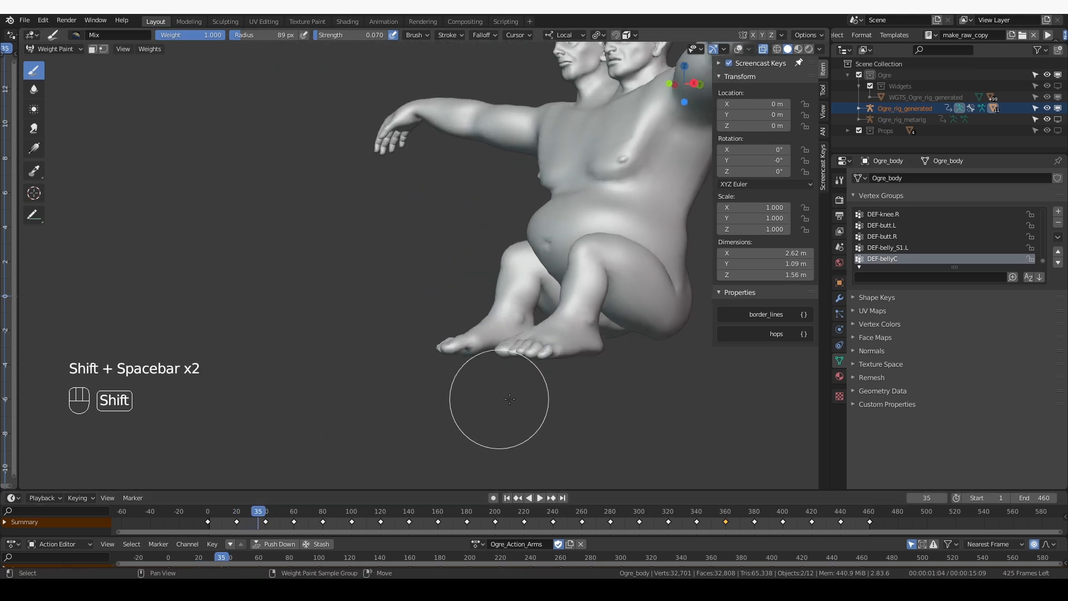
middle_click_drag(510, 399, 696, 401)
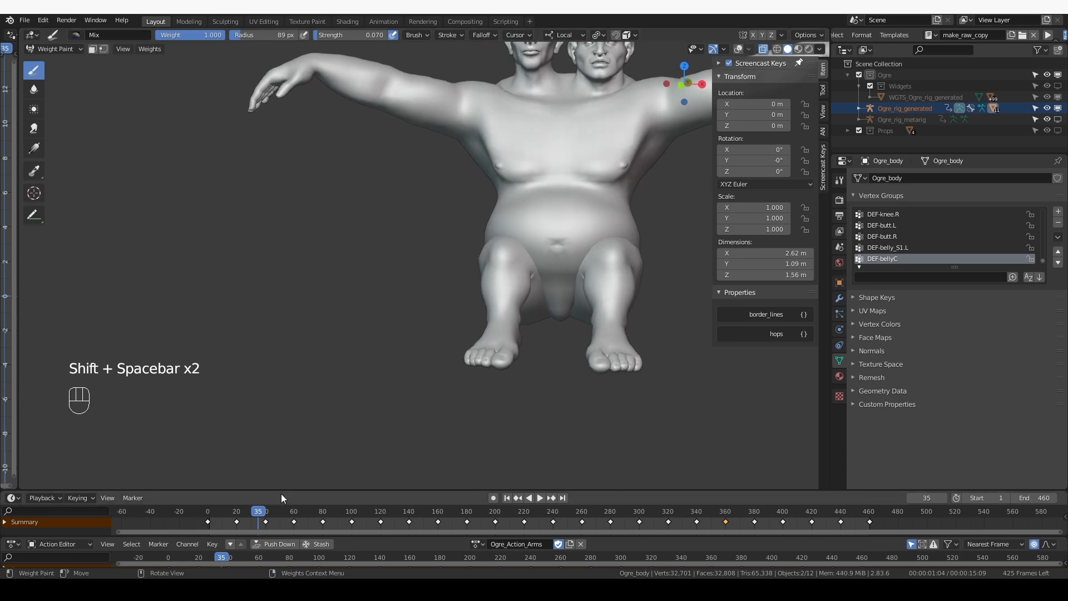
mouse_move(262, 514)
left_mouse_down()
mouse_move(237, 514)
mouse_move(278, 514)
mouse_move(246, 513)
left_mouse_up()
Step: Show the weights at frame 26 and blur DEF-bellyC on the lower belly and DEF-belly_S1.L along the left flank
key("z")
left_click(580, 229)
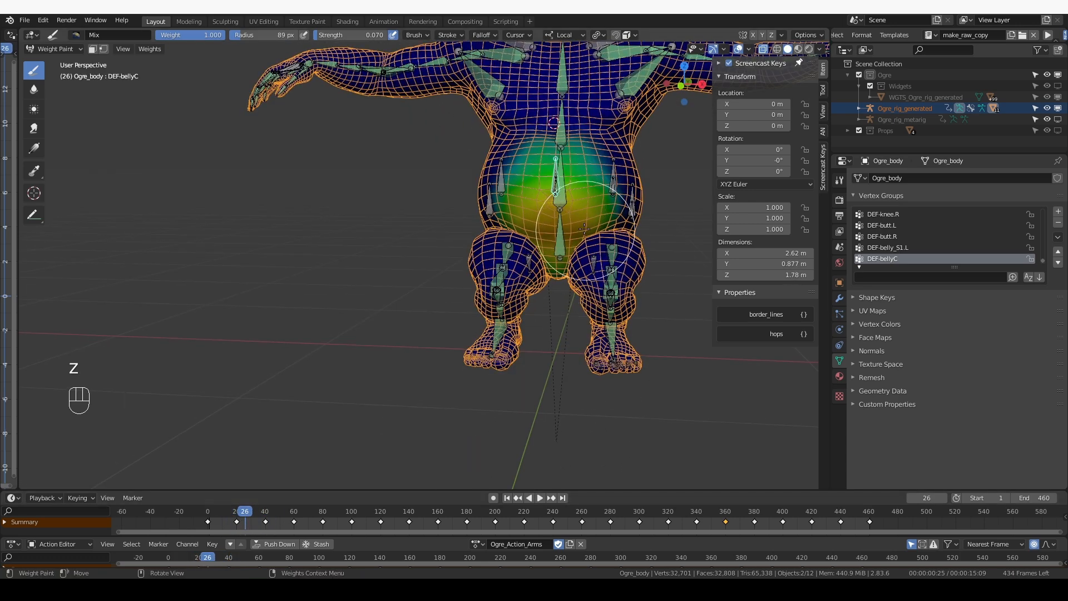
left_click(32, 92)
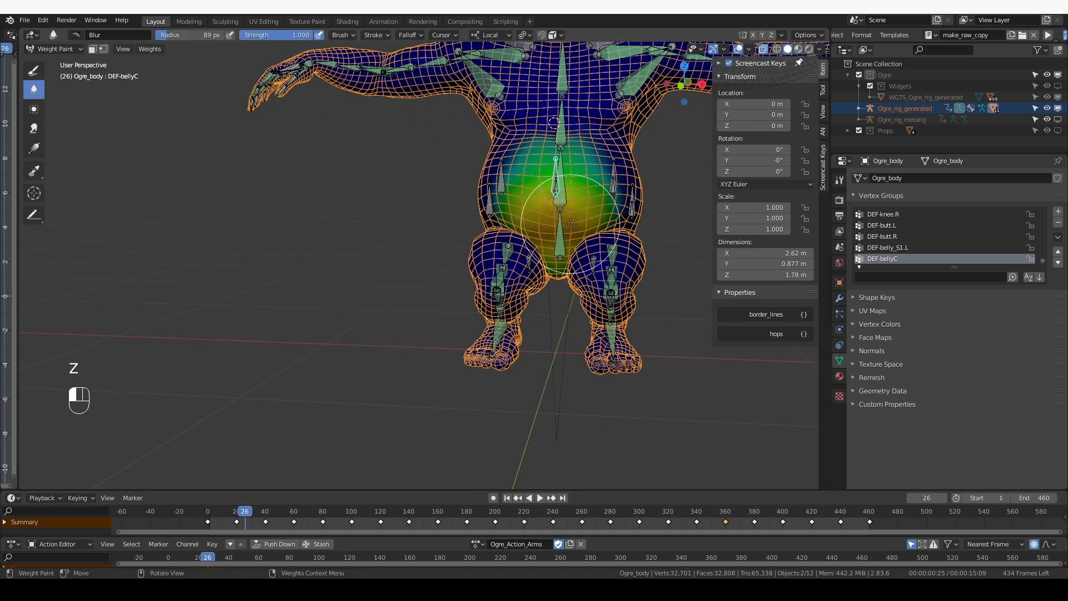
left_click(611, 175, "ctrl")
left_click_drag(628, 189, 670, 216)
middle_click_drag(664, 215, 637, 219)
Step: Hide the overlays and examine the whole body's deformation from the crouch at frame 34 through the leg raises to frame 489
mouse_move(250, 514)
left_mouse_down()
mouse_move(268, 516)
mouse_move(252, 514)
left_mouse_up()
key("z")
middle_click_drag(525, 333, 405, 366)
scroll(436, 362, "down", 4)
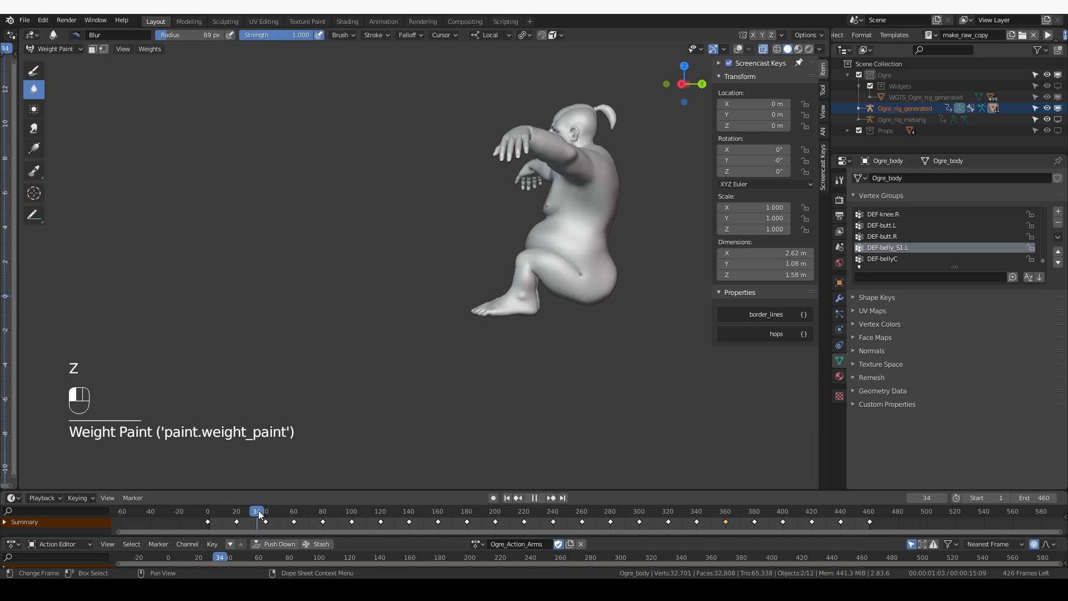
left_click_drag(271, 515, 823, 524)
middle_click_drag(495, 384, 598, 383)
left_click_drag(820, 513, 912, 524)
scroll(560, 354, "up", 3)
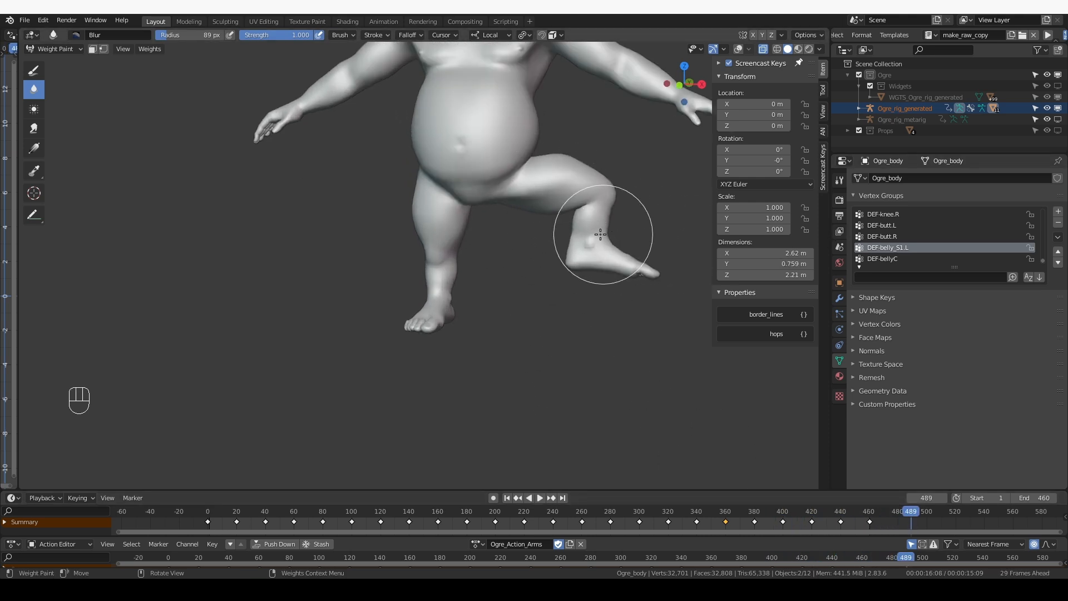
Step: Open the Ogre body's modifiers and examine the belly against the raised leg at frame 407
left_click(840, 298)
left_click_drag(925, 502, 877, 503)
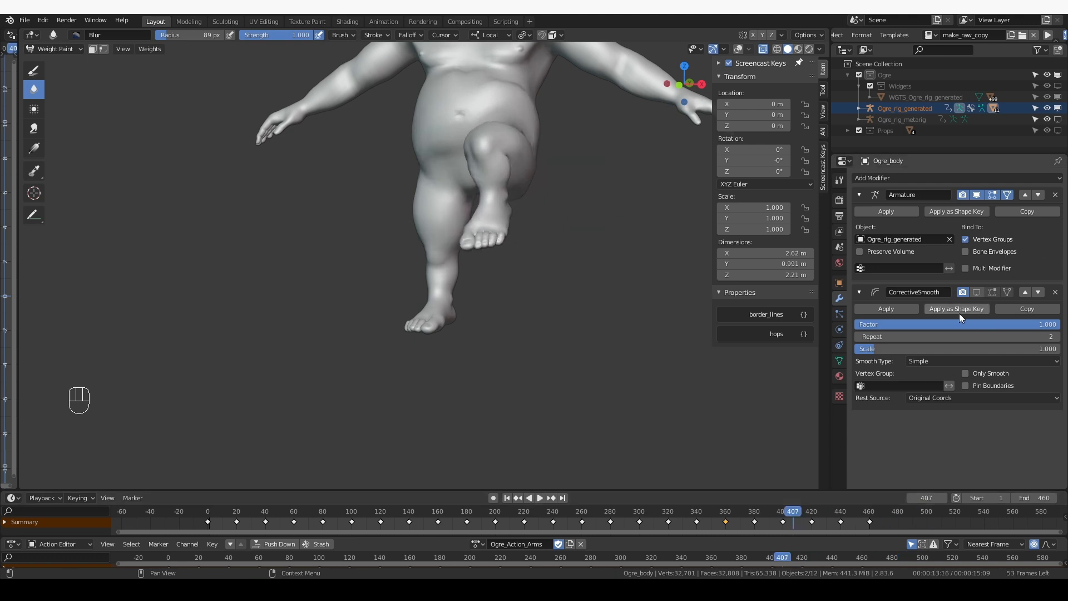
scroll(489, 245, "down", 3)
scroll(488, 171, "up", 5)
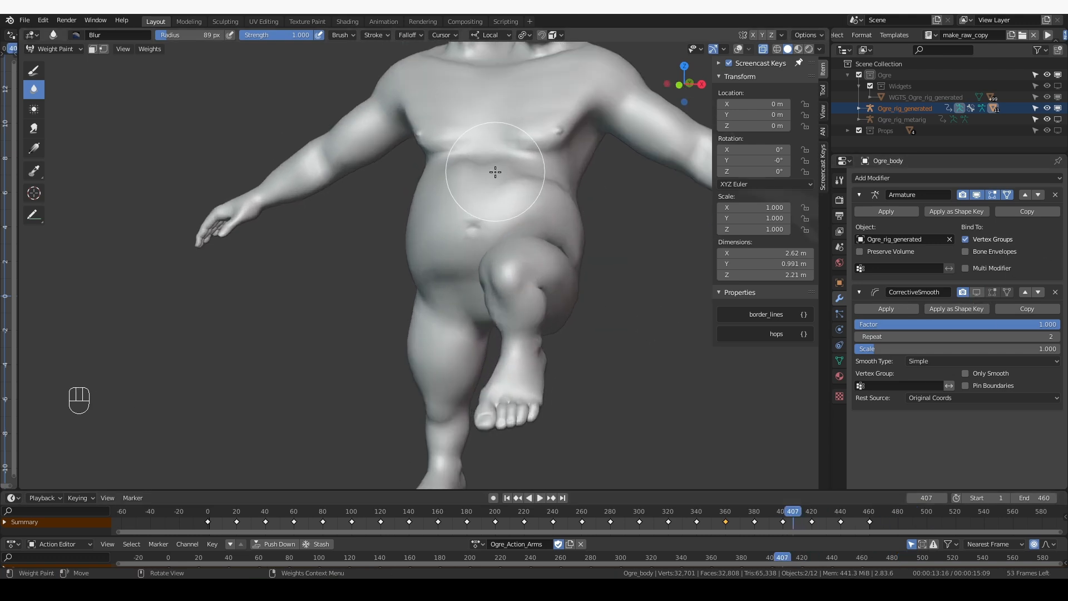
middle_click_drag(537, 248, 491, 252)
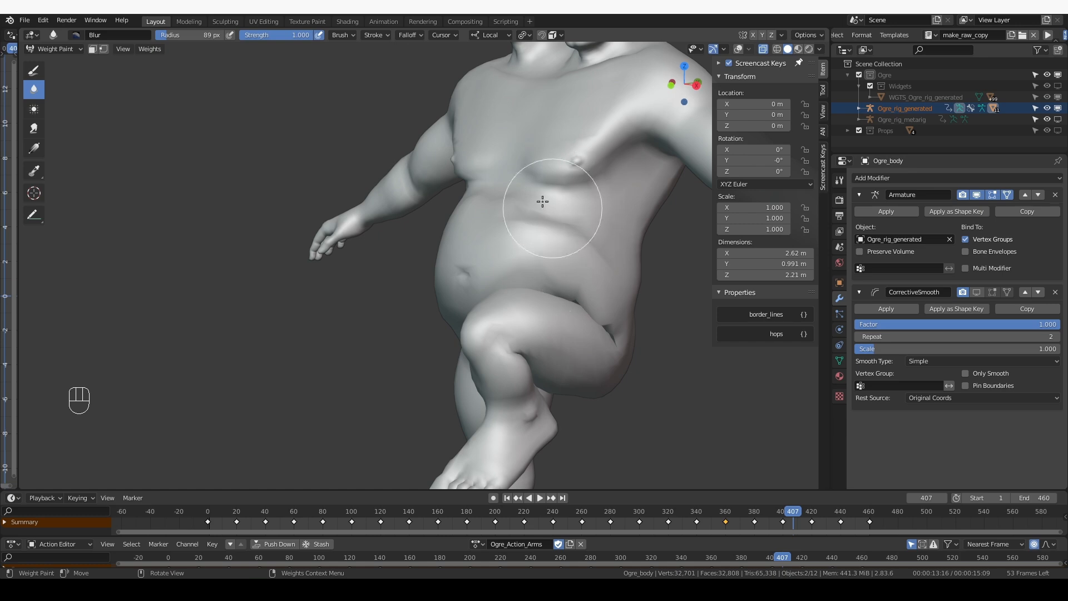
middle_click_drag(543, 201, 546, 241)
Step: Show the weights at frame 407 and blur DEF-belly_S1.L and DEF-spine.001 across the left side of the belly
left_click(749, 48)
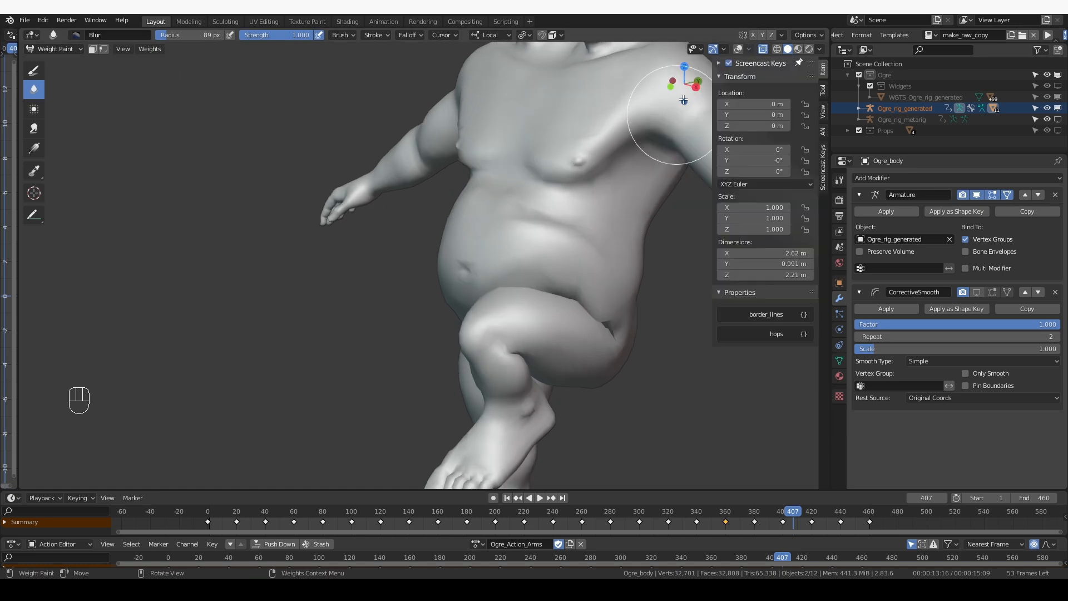
left_click(738, 49)
left_click_drag(550, 222, 579, 227)
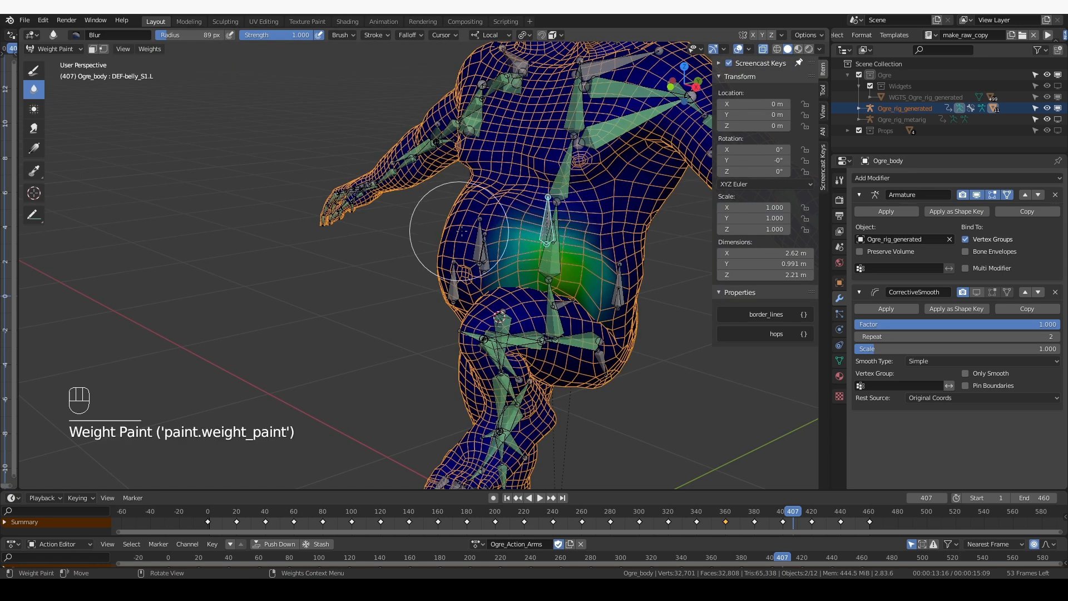
left_click(554, 234, "ctrl")
left_click(557, 226, "ctrl")
left_click_drag(557, 225, 572, 216)
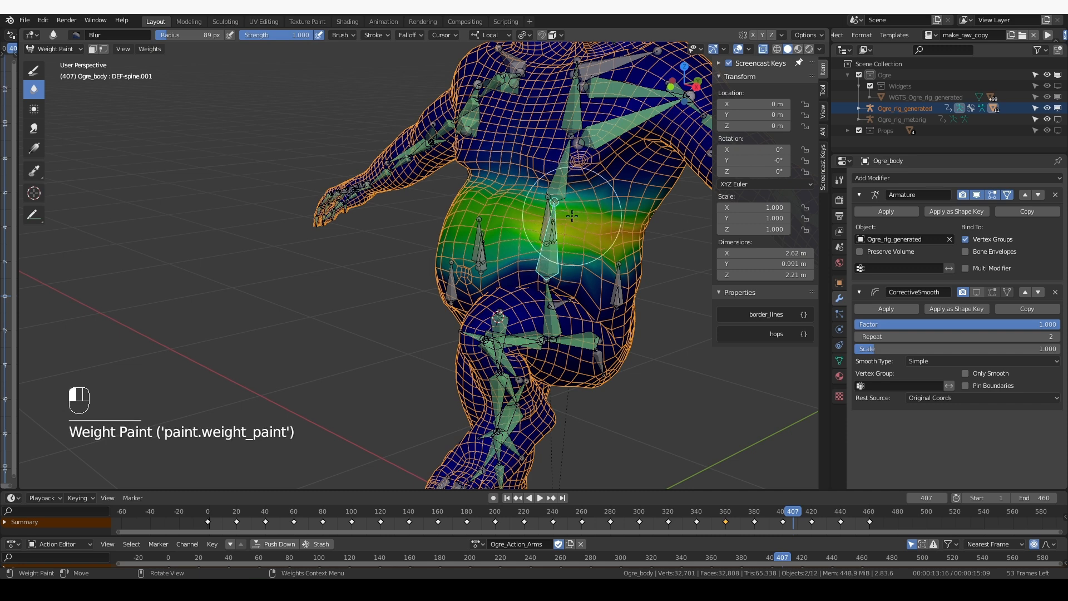
Step: Blur the DEF-belly_S2.L weights along the left flank above the hip
left_click(620, 279, "ctrl")
left_click_drag(621, 270, 604, 250)
key("d")
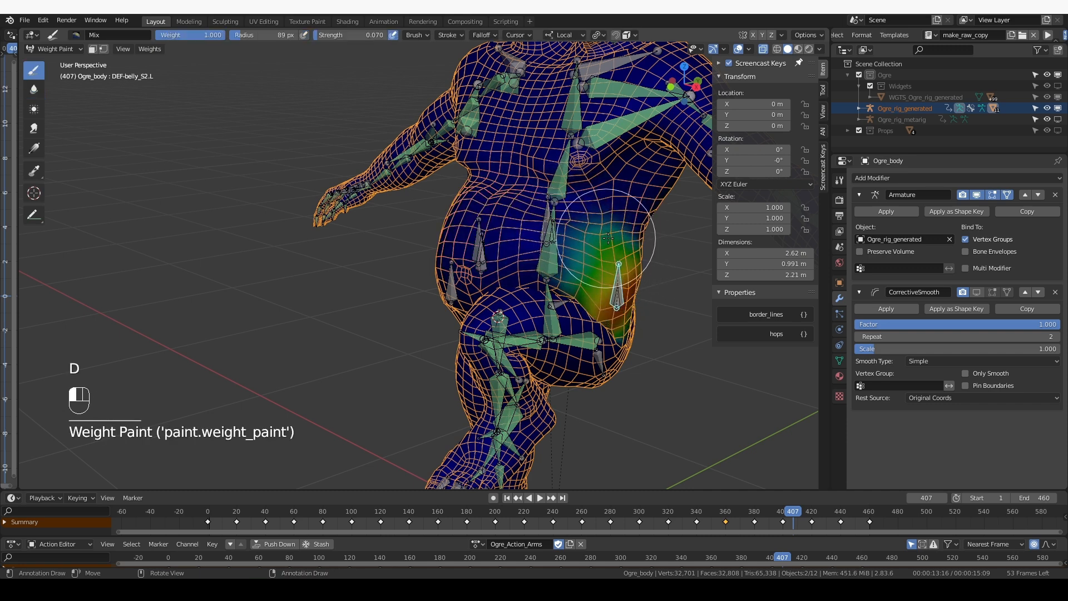
Step: Blur the DEF-bellyC weights on the upper belly and hide the overlays to check the raised-leg pose from the side
middle_click_drag(509, 212, 548, 195)
key("b")
mouse_move(510, 190)
left_mouse_down()
mouse_move(492, 190)
mouse_move(508, 189)
left_mouse_up()
key("z")
mouse_move(556, 214)
middle_mouse_down()
mouse_move(584, 222)
mouse_move(513, 239)
mouse_move(539, 316)
mouse_move(527, 310)
mouse_move(544, 311)
middle_mouse_up()
scroll(562, 312, "up", 2)
left_click_drag(554, 310, 571, 318)
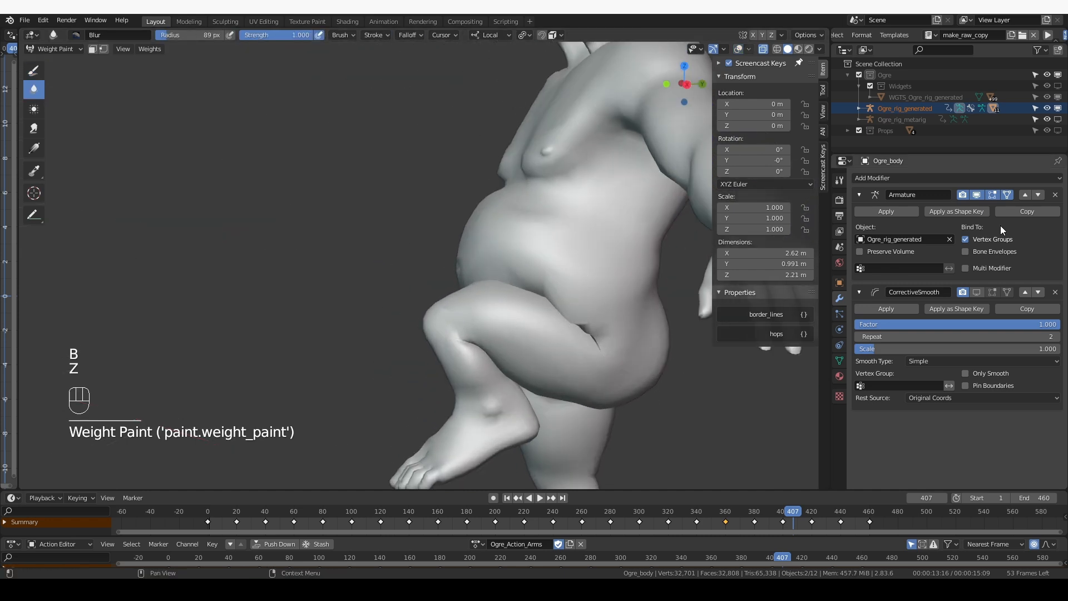
Step: Show the weights again and blur DEF-spine.001 and DEF-belly_S2.L around the left flank
key("z")
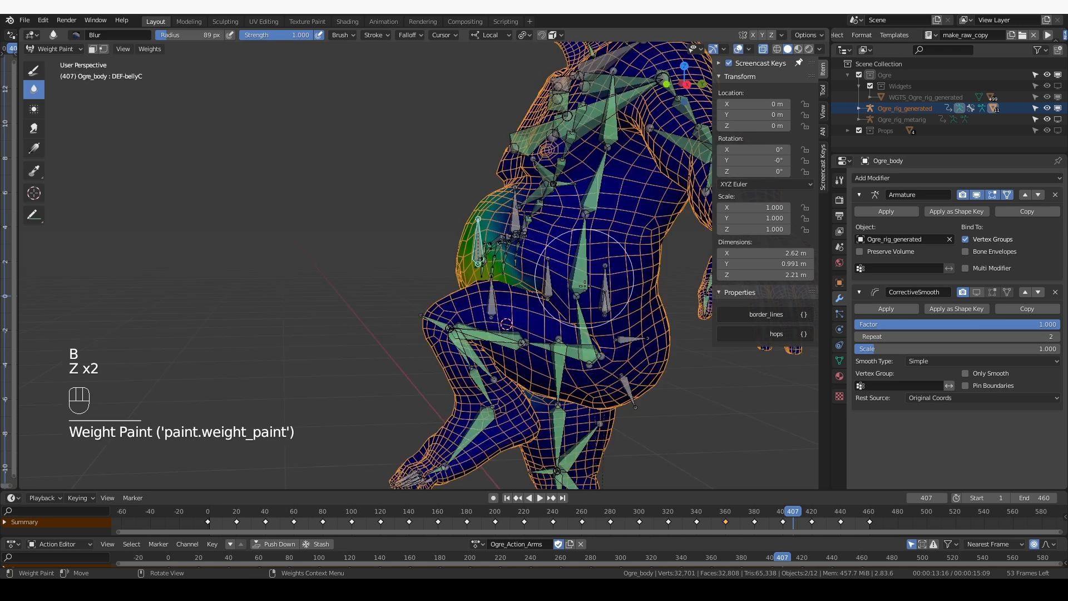
left_click(576, 287, "ctrl")
left_click_drag(577, 287, 581, 279)
left_click(549, 281, "ctrl")
middle_click_drag(551, 281, 577, 281)
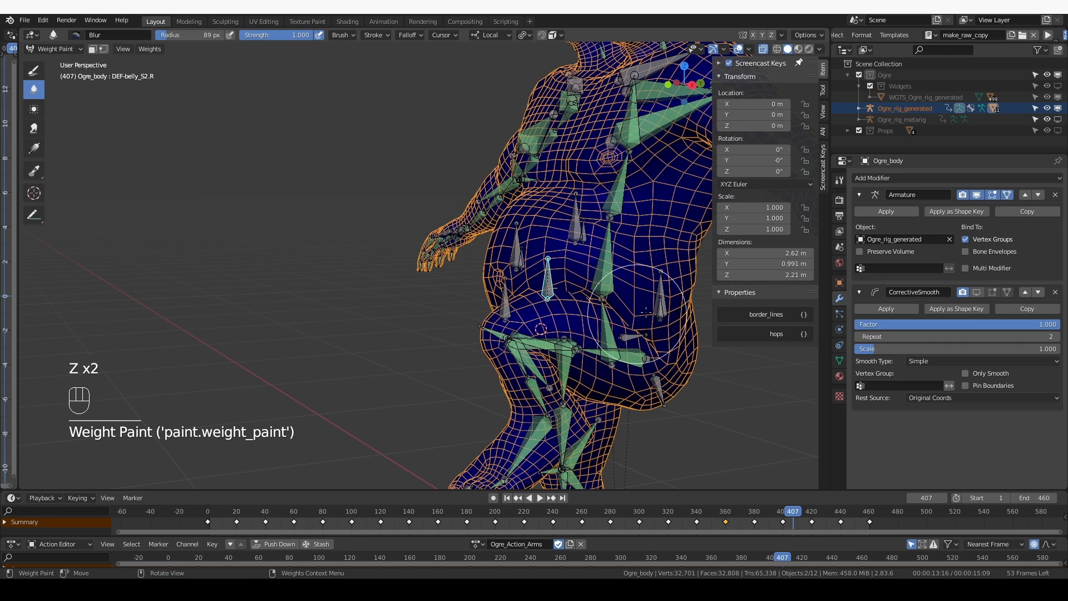
left_click(659, 303, "ctrl")
left_click_drag(642, 315, 640, 315)
middle_click_drag(655, 319, 635, 320)
Step: Blur the belly weights on the left side at frames 407 and 393, and select the DEF-bellyC bone
left_click(590, 248, "ctrl")
mouse_move(580, 279)
middle_mouse_down()
mouse_move(608, 269)
mouse_move(596, 302)
middle_mouse_up()
left_click(586, 236, "ctrl")
left_click_drag(605, 301, 601, 285)
middle_click_drag(602, 286, 619, 282)
left_click_drag(803, 515, 773, 512)
left_click_drag(587, 309, 584, 295)
left_click_drag(585, 284, 583, 279)
middle_click_drag(582, 281, 619, 285)
left_click(502, 297, "ctrl")
middle_click_drag(520, 301, 586, 303)
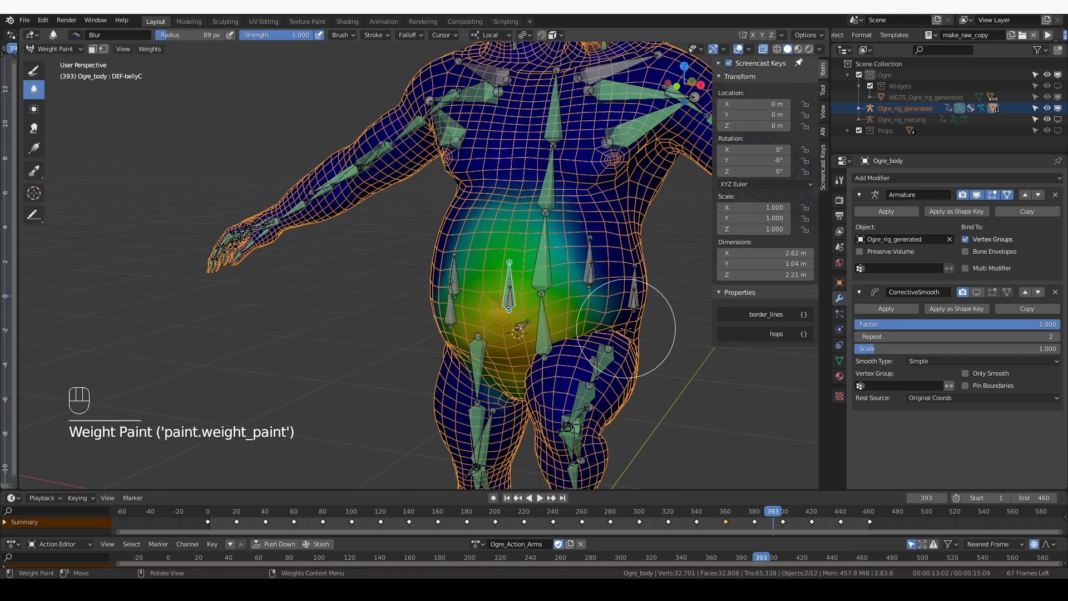
Step: Hide the overlays and play the leg-raise animation to frame 453, examining the belly's deformation from the side
key("z")
key("shift+space")
key("shift+space")
middle_click_drag(637, 365, 560, 368)
key("shift+space")
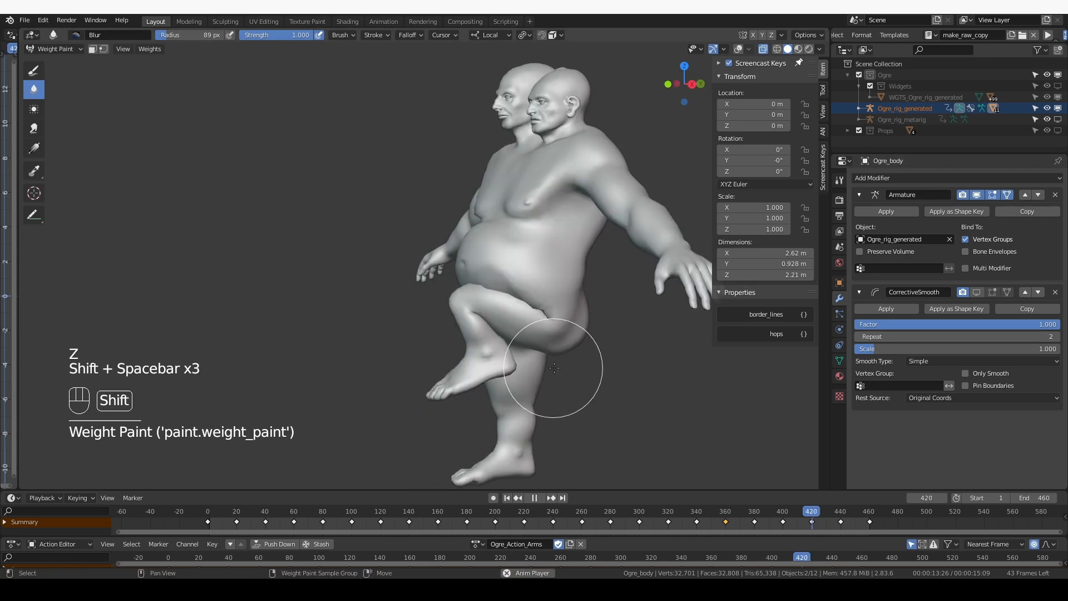
key("shift+space")
scroll(555, 252, "up", 1)
scroll(555, 253, "up", 1)
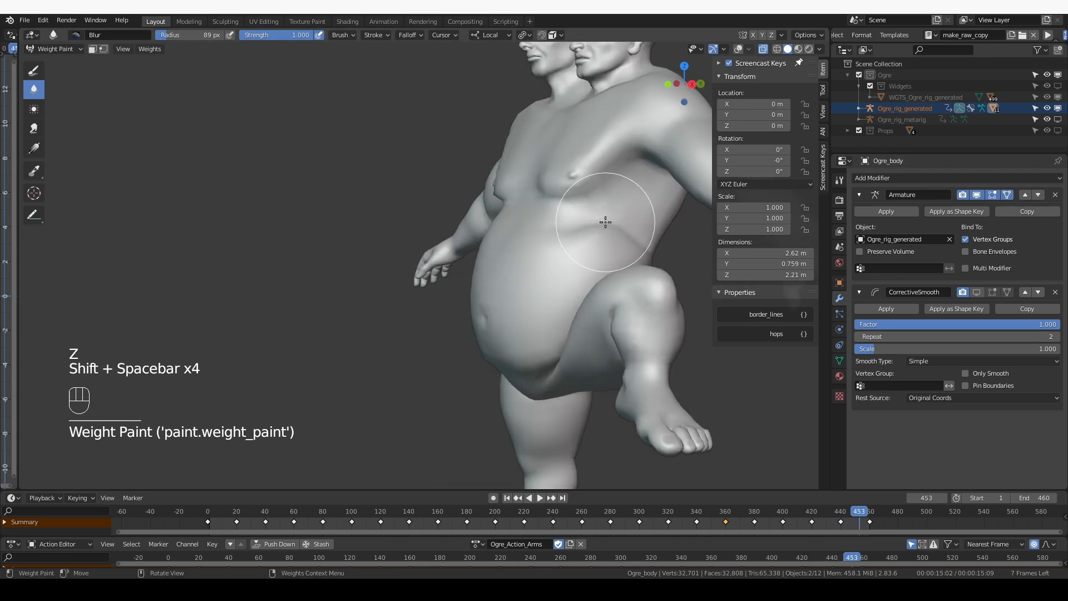
Step: Show the weights at frame 453, blur them on the left side below the chest, and hide the overlays for a full-body check
key("z")
left_click(617, 260, "ctrl")
left_click_drag(609, 227, 623, 234)
key("z")
scroll(649, 228, "down", 2)
middle_click_drag(646, 384, 710, 382)
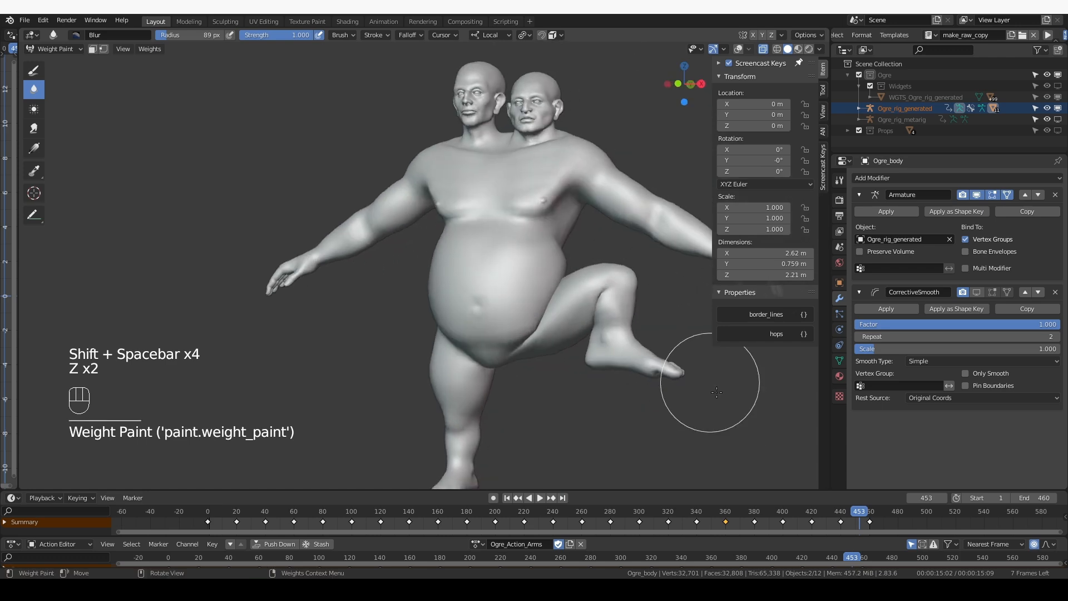
Step: Play the animation to the crouch at frame 45 and examine the belly up close
key("shift+space")
key("shift+space")
middle_click_drag(585, 364, 569, 384)
middle_click_drag(569, 384, 574, 346, "shift")
scroll(585, 320, "up", 2)
Step: Try blurring the weights on the left side of the crouching belly
key("z")
left_click(608, 268, "ctrl")
left_click_drag(590, 319, 597, 318)
key("ctrl+z")
key("ctrl+z")
key("ctrl+z")
Step: Hide the overlays and undo the recent run of belly weight changes while viewing the crouch at frame 45
left_click(569, 312, "ctrl")
middle_click_drag(612, 319, 631, 337)
key("z")
key("ctrl+z")
key("ctrl+z")
key("ctrl+z")
key("ctrl+z")
key("ctrl+z")
key("ctrl+z")
key("ctrl+z")
key("ctrl+z")
key("ctrl+z")
key("ctrl+z")
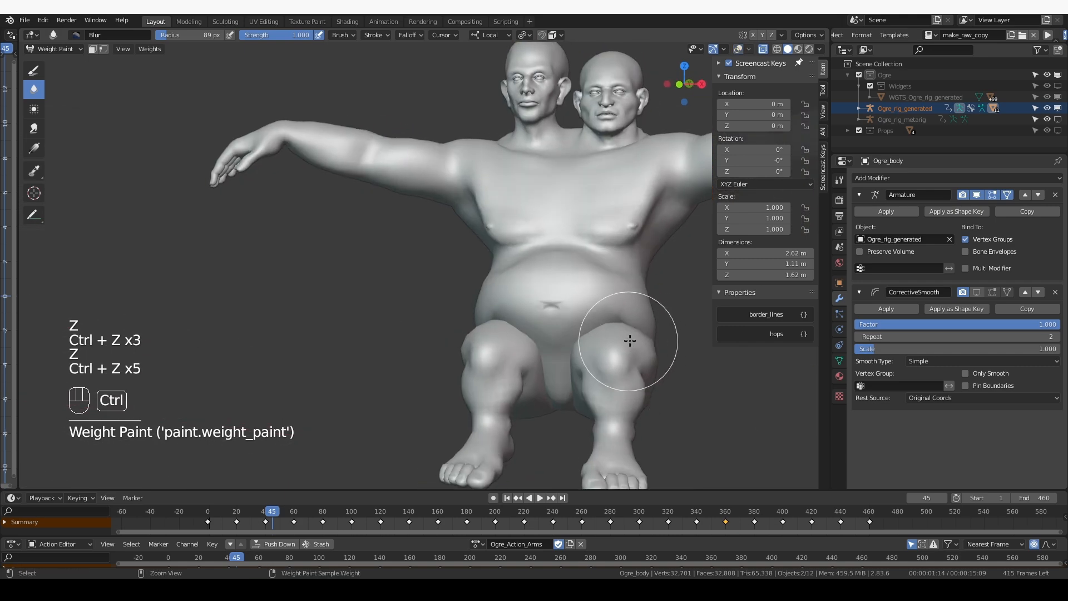
Step: Show the weights at frame 45 and try blurring DEF-spine.001 on the left side of the belly
key("z")
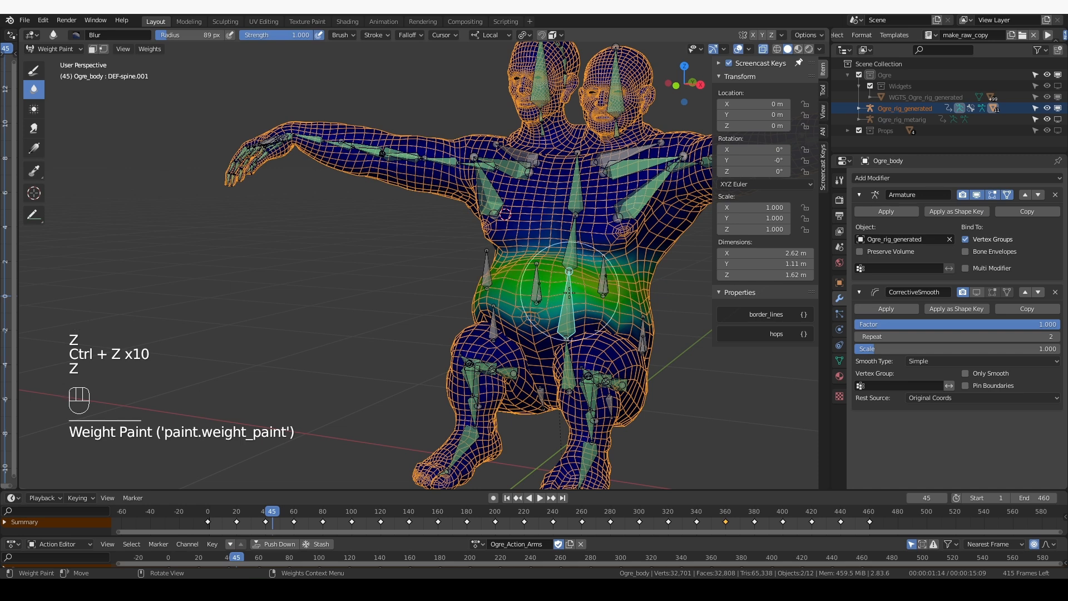
mouse_move(565, 326)
middle_mouse_down()
mouse_move(579, 327)
mouse_move(557, 336)
mouse_move(581, 313)
mouse_move(566, 301)
mouse_move(584, 327)
mouse_move(627, 303)
mouse_move(579, 306)
middle_mouse_up()
left_click(565, 362, "ctrl")
left_click(570, 290, "ctrl")
left_click(570, 289)
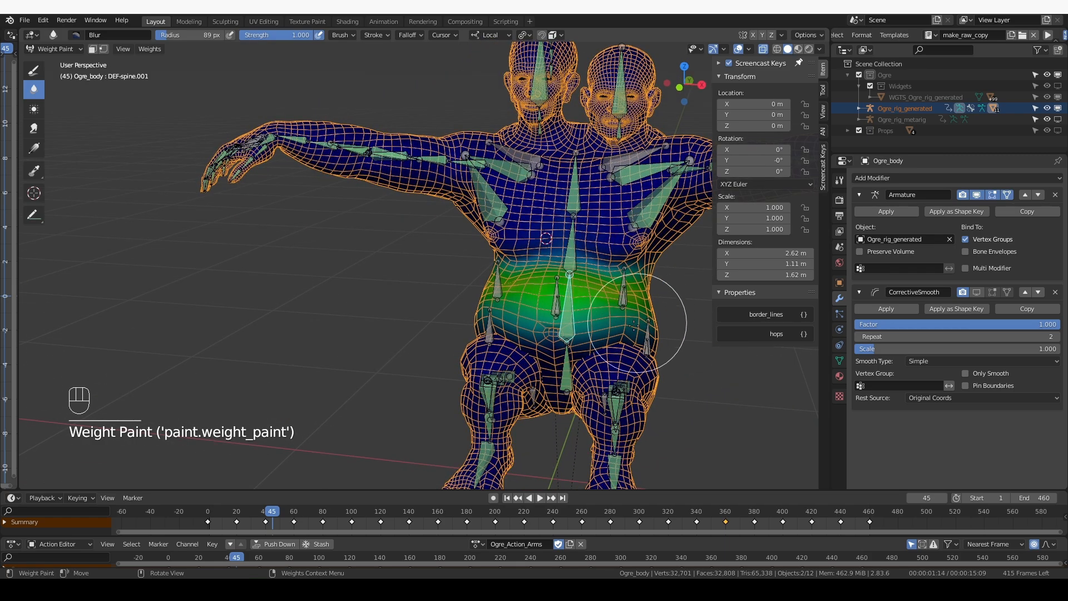
left_click_drag(626, 295, 630, 300)
key("ctrl+z")
Step: Paint DEF-spine.001 on the belly's left side with the Draw brush at strength 0.070, then blur the area
left_click(574, 252, "ctrl")
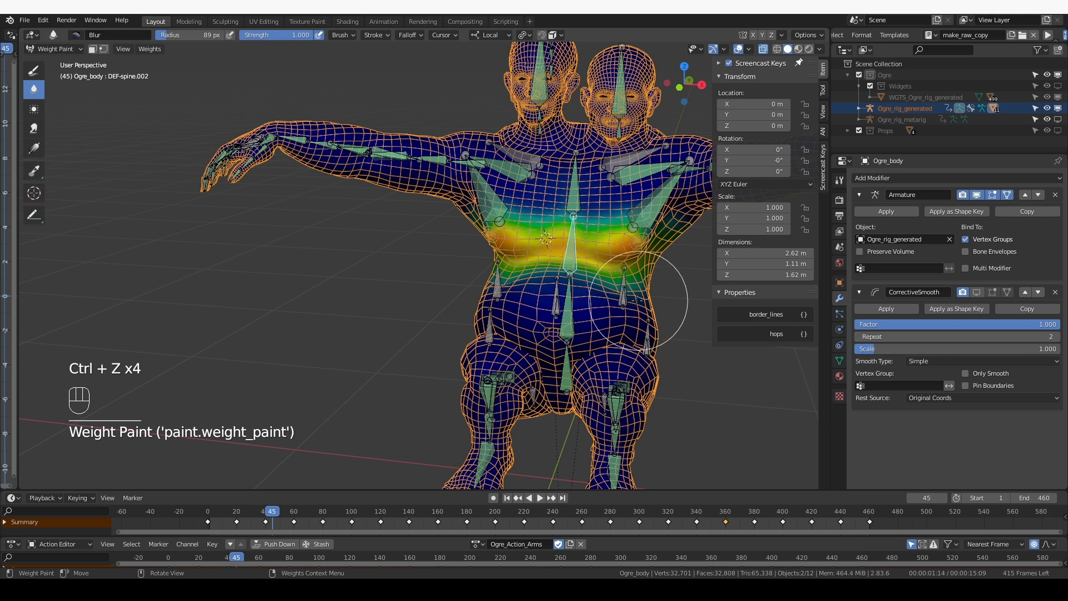
key("d")
left_click(568, 305, "ctrl")
left_click(623, 294)
key("d")
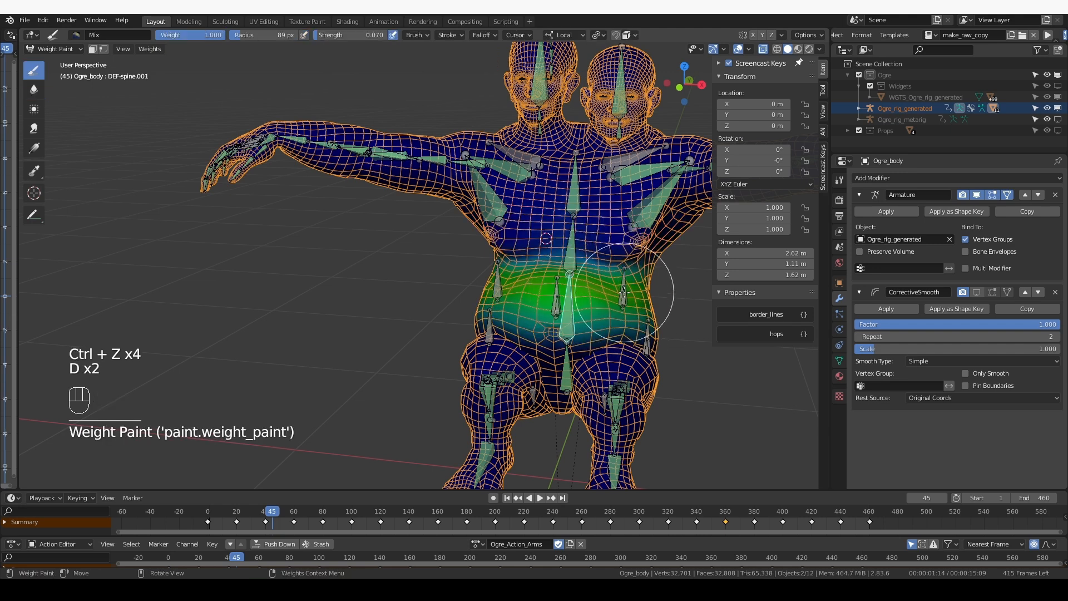
key("b")
left_click_drag(624, 294, 640, 311)
middle_click_drag(670, 326, 638, 327)
Step: Check the crouch from the side without overlays, then show the weights and blur DEF-bellyC at the top of the belly
key("z")
middle_click_drag(565, 294, 513, 286)
key("z")
left_click(482, 259, "ctrl")
middle_click_drag(477, 252, 492, 261)
left_click(491, 271, "ctrl")
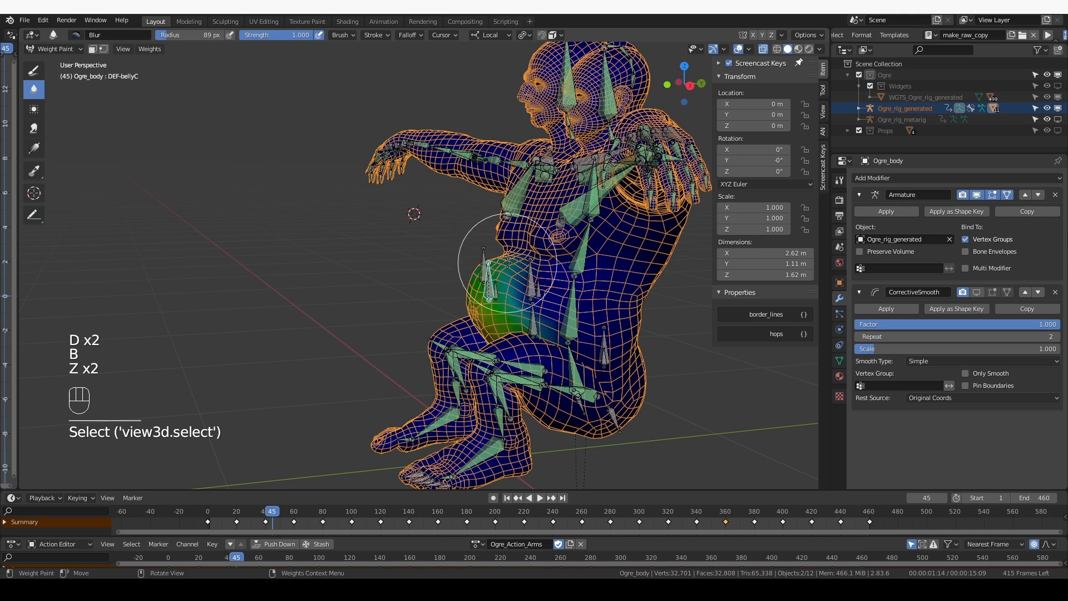
mouse_move(499, 259)
left_mouse_down()
mouse_move(517, 277)
mouse_move(500, 274)
left_mouse_up()
Step: Blur the weights across the upper belly, select DEF-spine.002, and check the crouching shape without overlays
left_click(529, 279, "ctrl")
middle_click_drag(500, 274, 526, 285)
left_click(536, 303, "ctrl")
left_click_drag(482, 288, 535, 269)
left_click(456, 247, "ctrl")
middle_click_drag(456, 247, 584, 285)
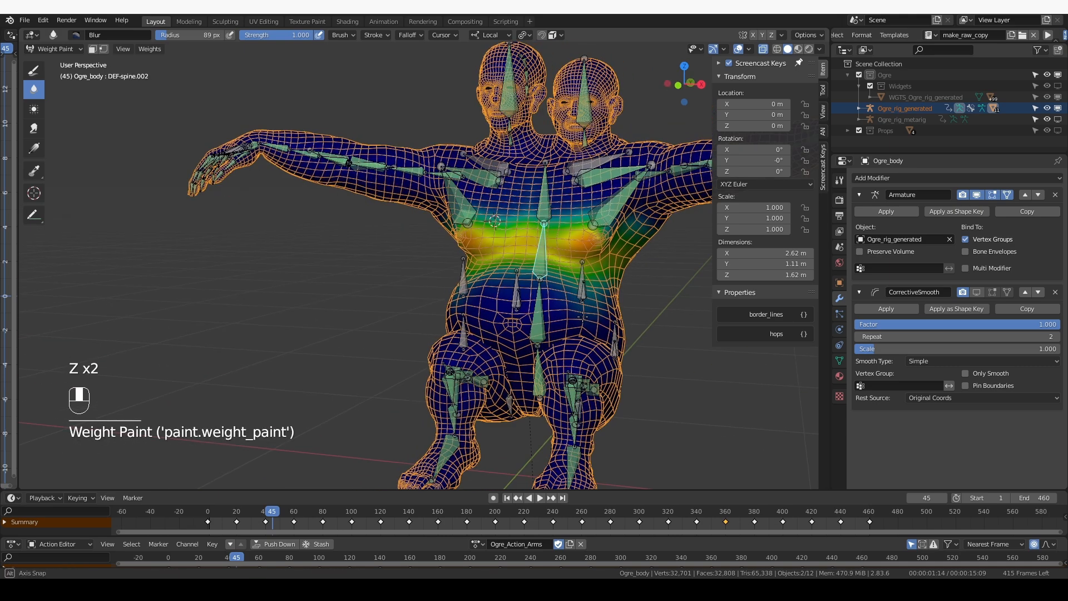
key("z")
key("z")
Step: Paint DEF-belly_S1.L weight just below the left side of the chest with the Draw brush at strength 0.070
left_click(594, 278, "ctrl")
scroll(598, 272, "up", 3)
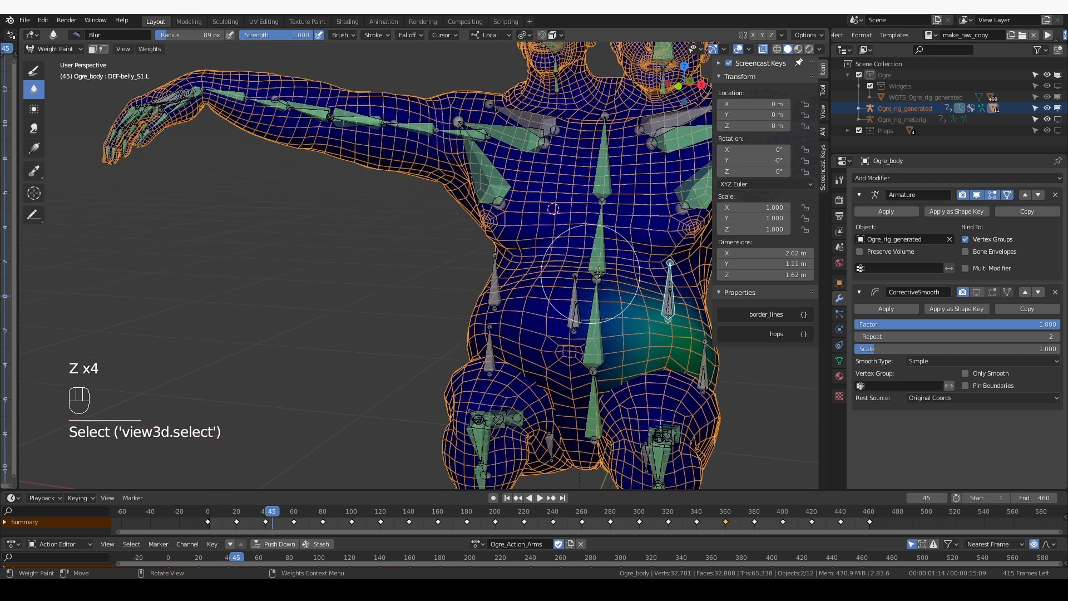
middle_click_drag(669, 265, 591, 258, "shift")
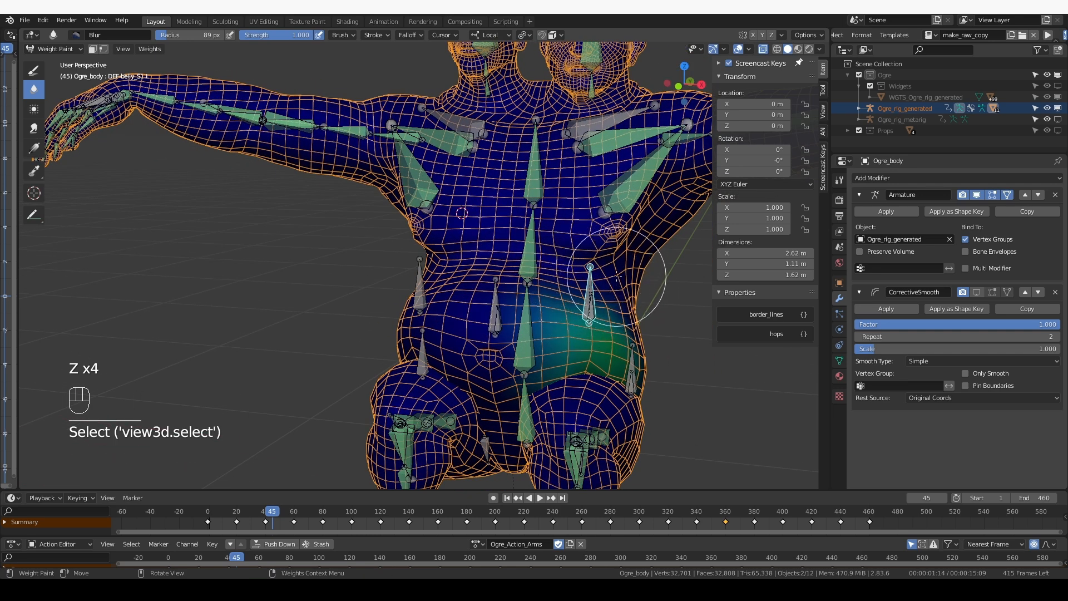
left_click(33, 70)
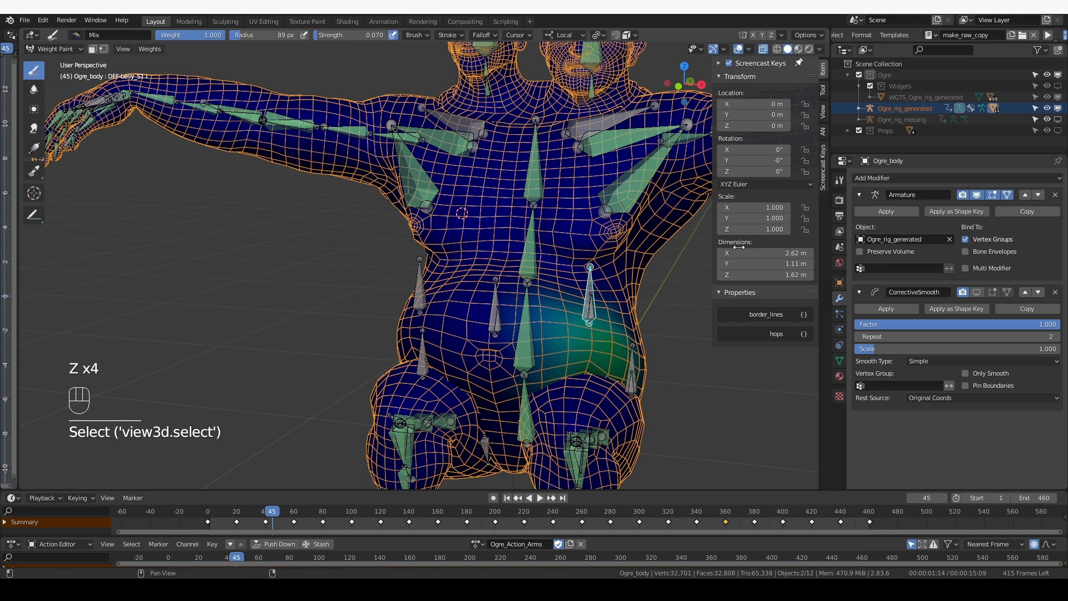
mouse_move(591, 243)
left_mouse_down()
mouse_move(617, 226)
mouse_move(600, 234)
left_mouse_up()
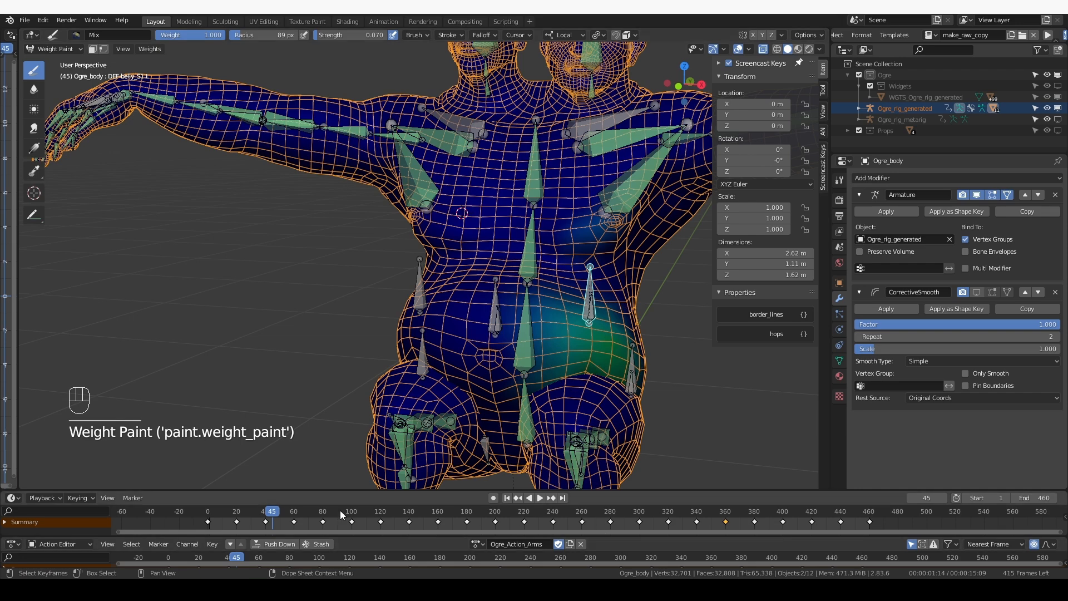
Step: Hide the overlays and examine the fold between the chest and belly at frames 396 and 407 with the leg raised
left_click_drag(268, 520, 779, 497)
middle_click_drag(626, 180, 640, 168)
middle_click_drag(639, 169, 640, 278, "shift")
scroll(638, 274, "down", 2)
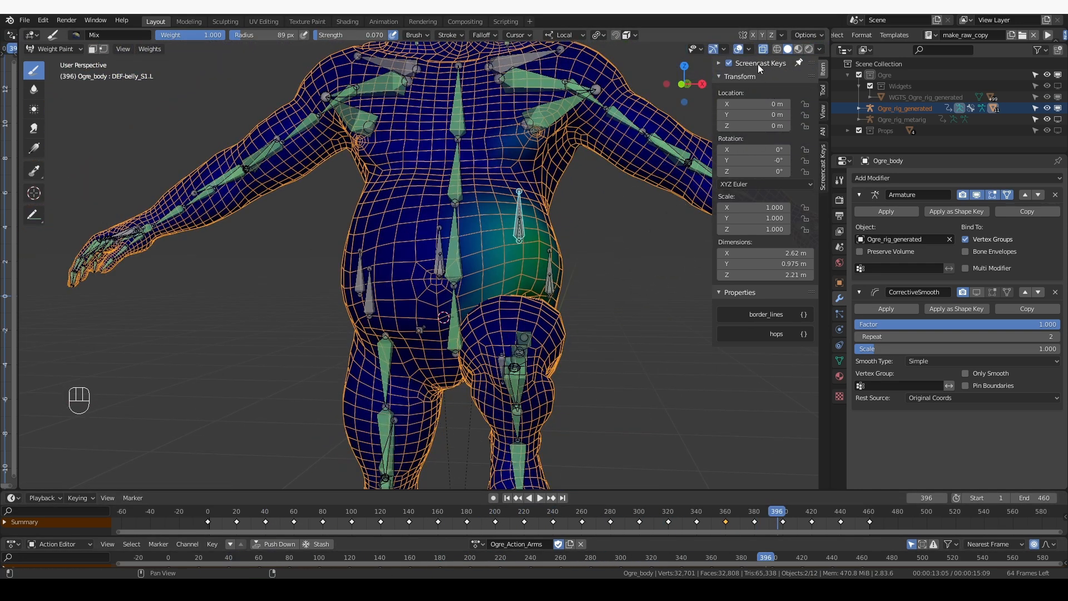
left_click(739, 50)
middle_click_drag(652, 233, 640, 230)
mouse_move(773, 516)
left_mouse_down()
mouse_move(750, 516)
mouse_move(793, 510)
left_mouse_up()
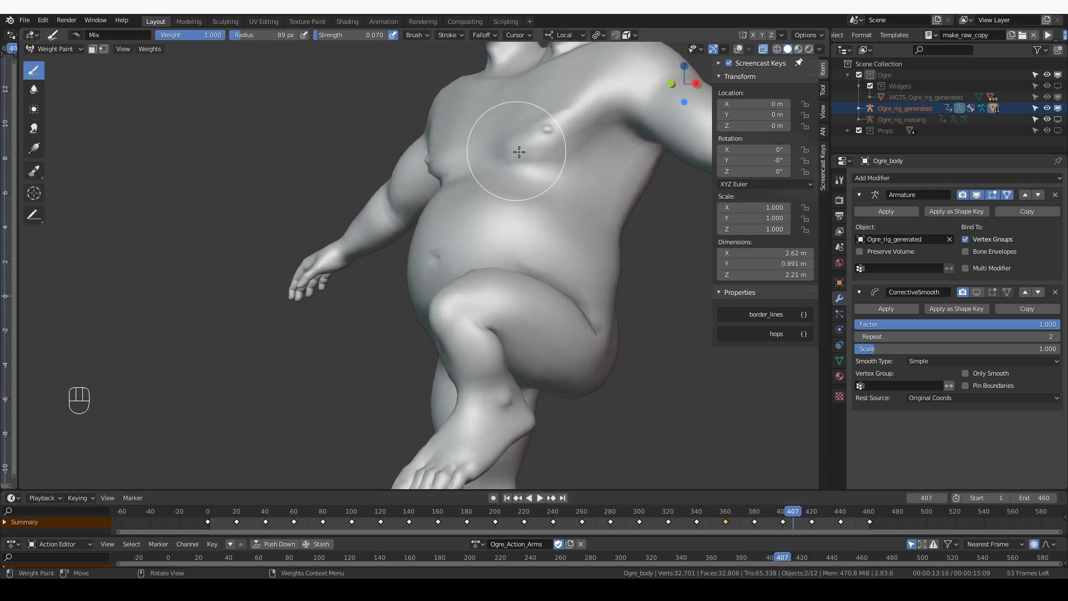
middle_click_drag(548, 133, 496, 201)
scroll(553, 181, "down", 3)
scroll(523, 192, "up", 2)
Step: Paint more DEF-belly_S1.L weight below the left chest at frame 400, then show the weights and choose the Blur brush
mouse_move(798, 521)
left_mouse_down()
mouse_move(766, 520)
mouse_move(783, 519)
left_mouse_up()
scroll(500, 215, "up", 1)
left_click_drag(500, 202, 521, 185)
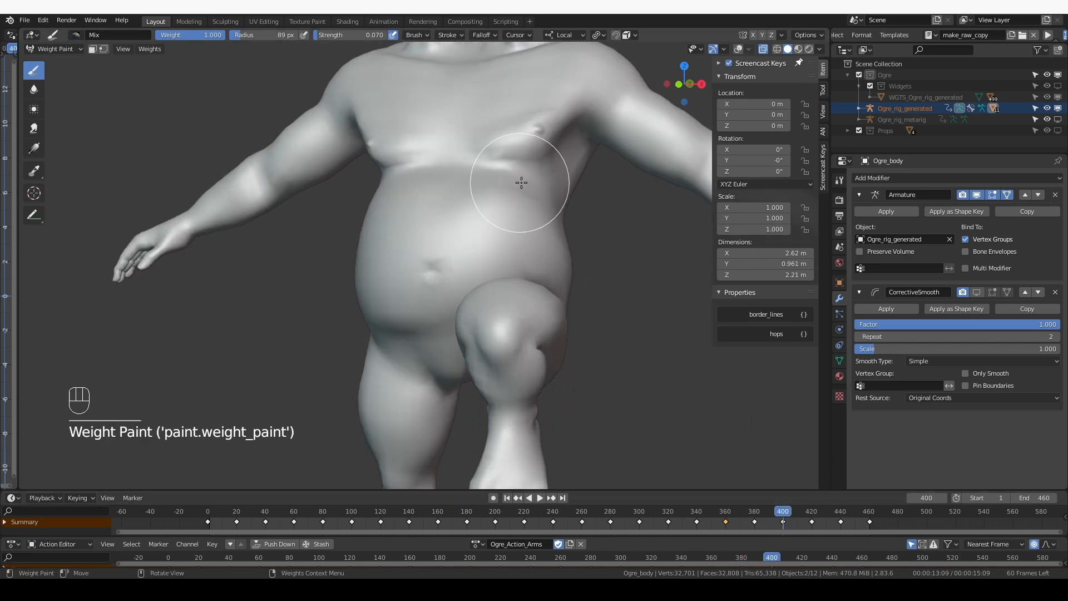
key("z")
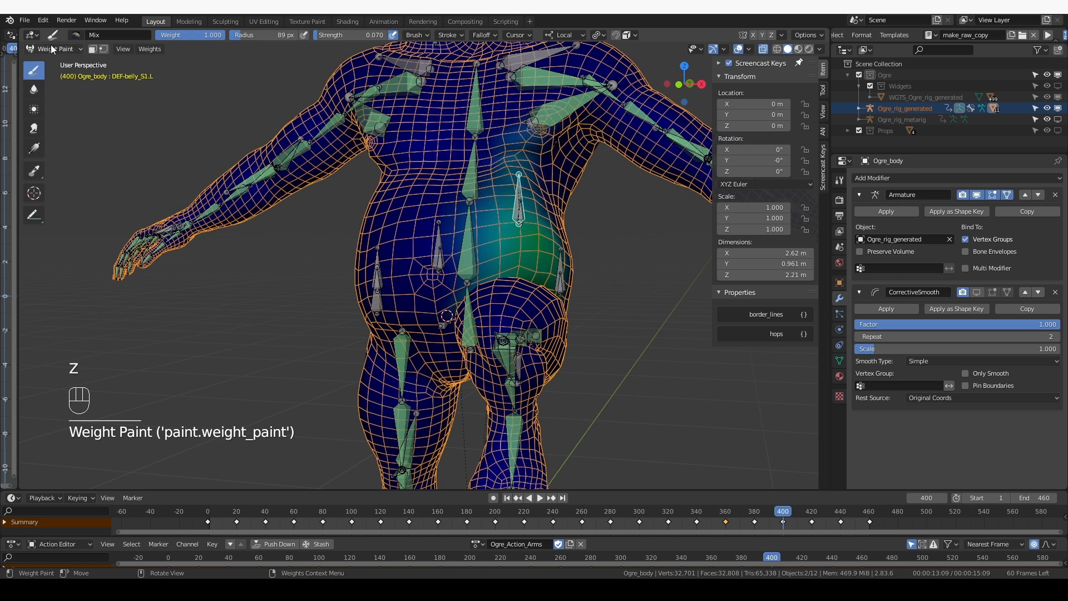
left_click(34, 89)
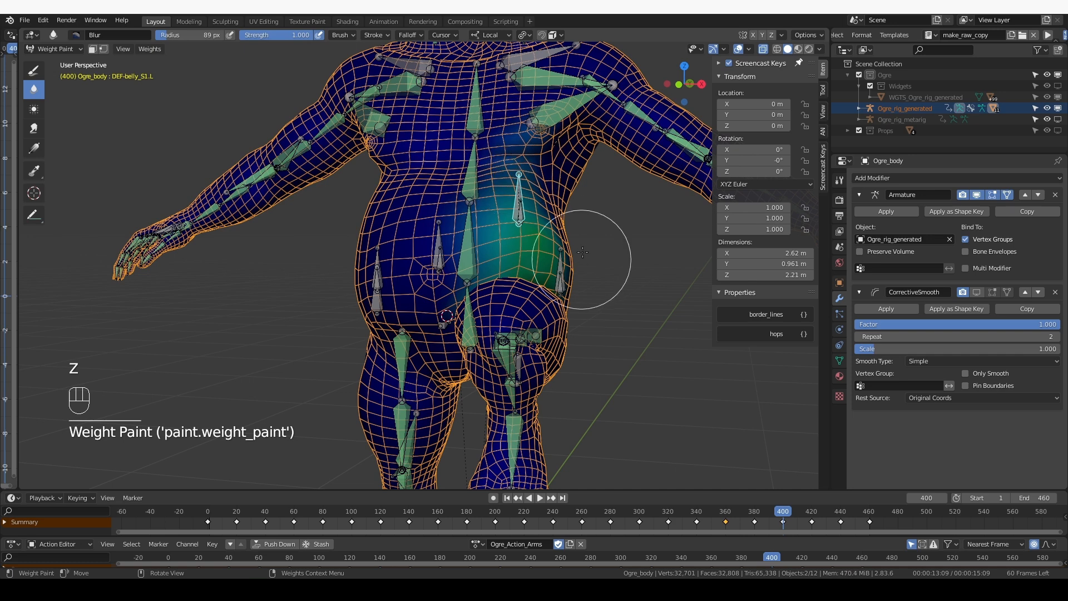
Step: Hide the overlays, go to frame 461, and enable the CorrectiveSmooth modifier in the viewport to view the full body
key("z")
mouse_move(775, 519)
left_mouse_down()
mouse_move(749, 525)
mouse_move(871, 521)
left_mouse_up()
scroll(516, 400, "down", 4)
middle_click_drag(515, 400, 547, 404)
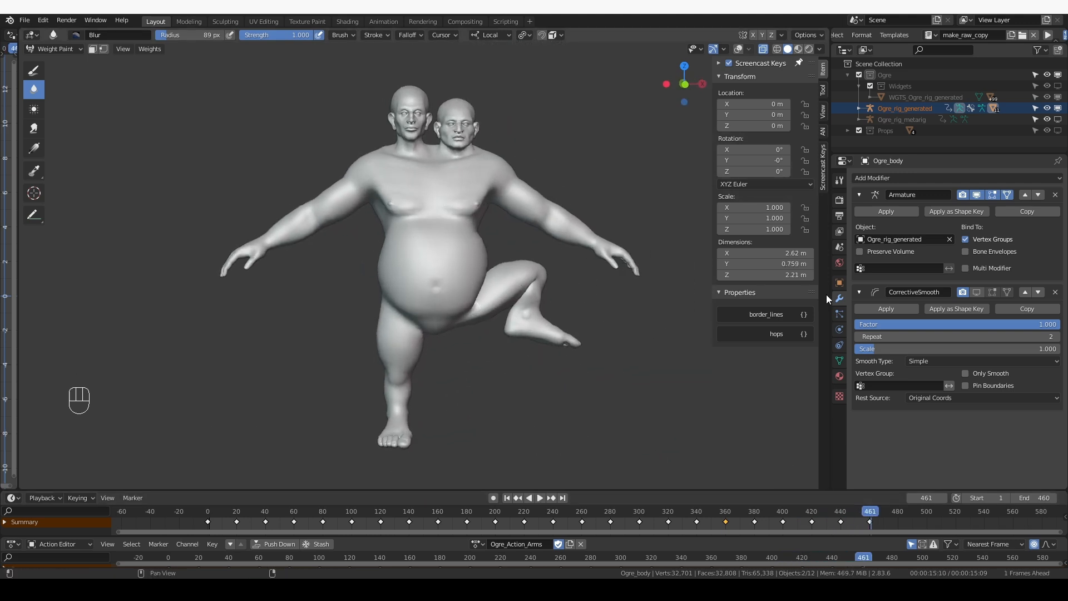
left_click(975, 292)
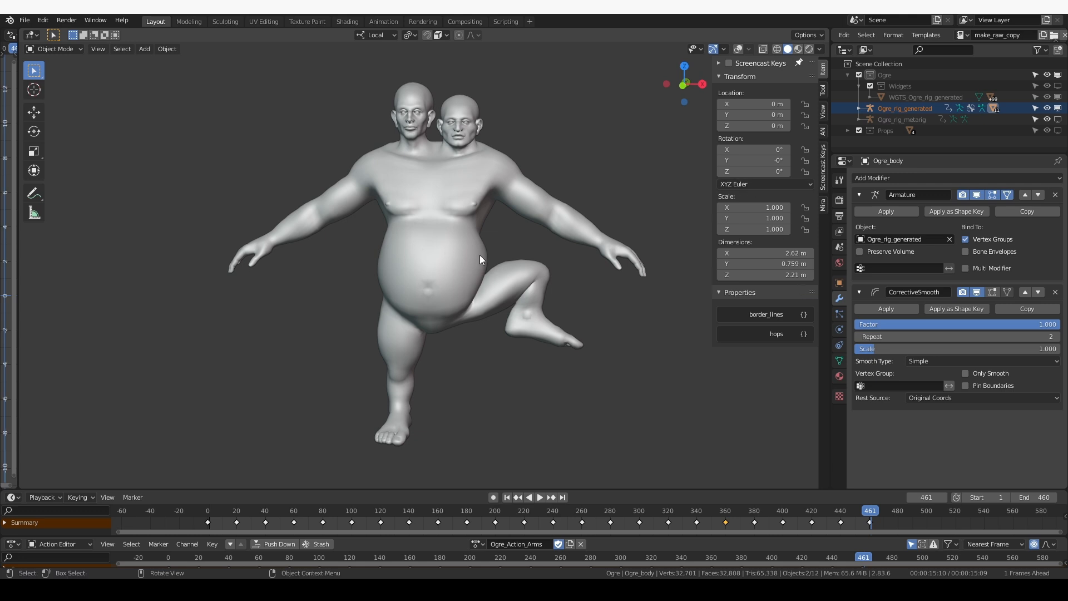
middle_click_drag(480, 254, 478, 261)
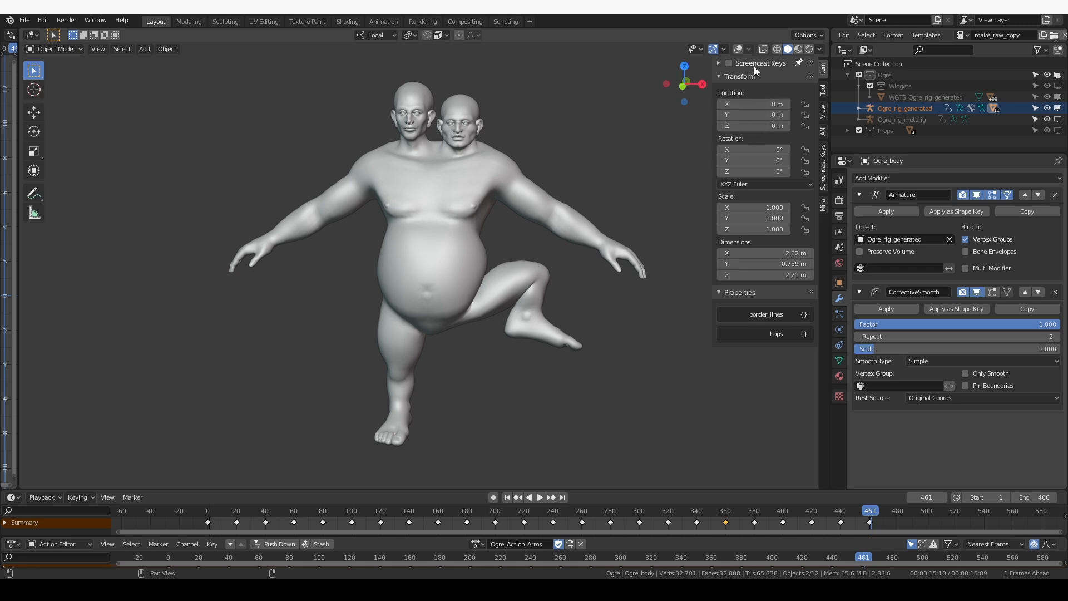
Step: Show the overlays, unhide Ogre_rig_metarig in the viewport, and select it to view its belly and thigh bones
left_click(738, 49)
left_click(1058, 119)
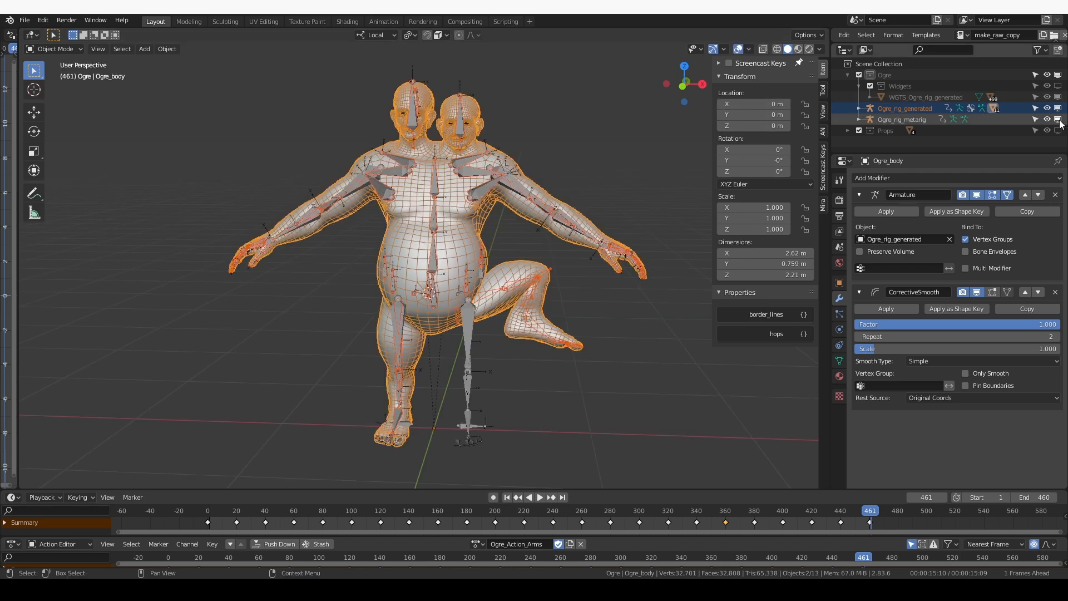
left_click(913, 119)
scroll(568, 284, "up", 5)
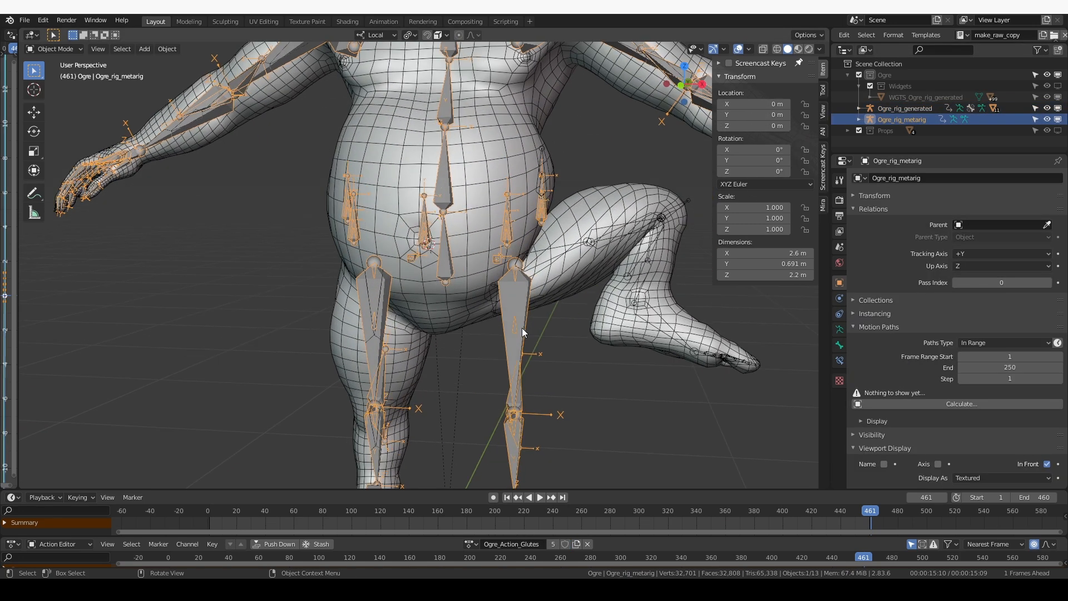
Step: Isolate the metarig in local view and switch it to Pose Mode, viewing the belly bones
key("KP_Divide")
scroll(487, 336, "up", 5)
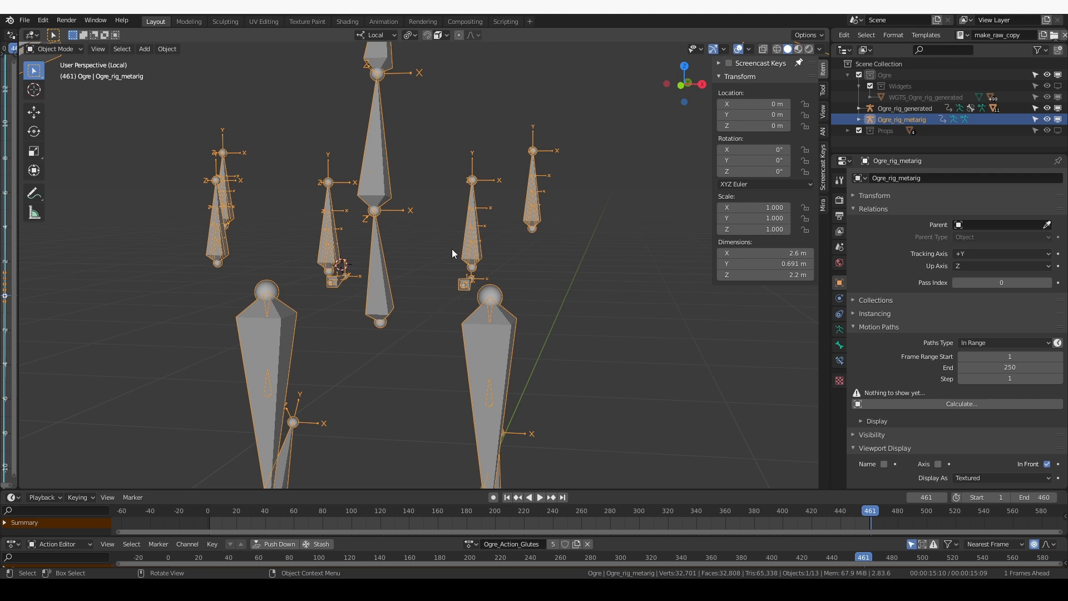
middle_click_drag(380, 265, 379, 271)
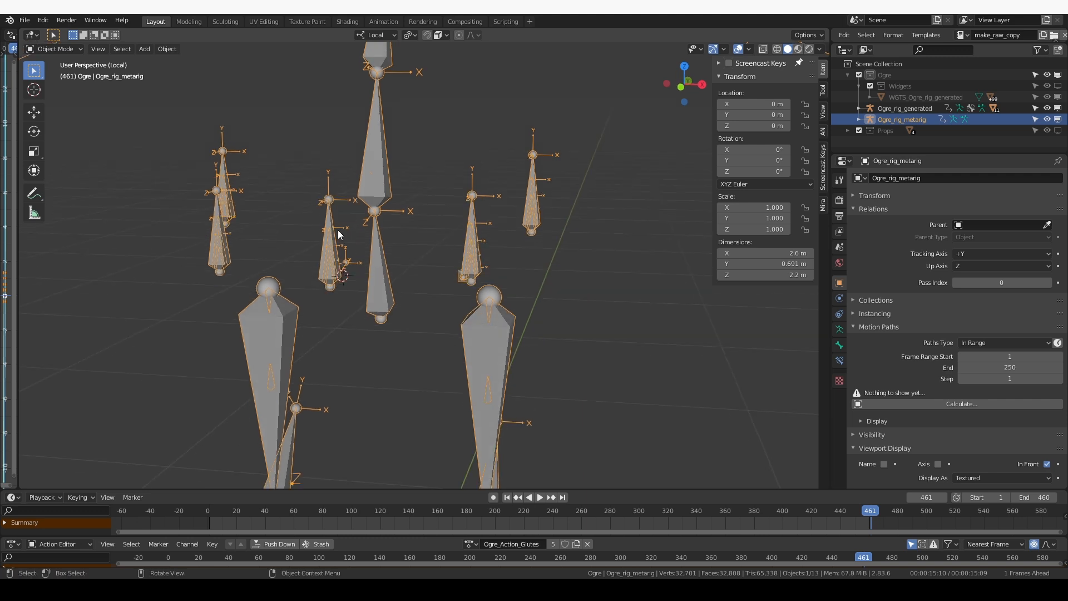
key("ctrl+Tab")
left_click(349, 298)
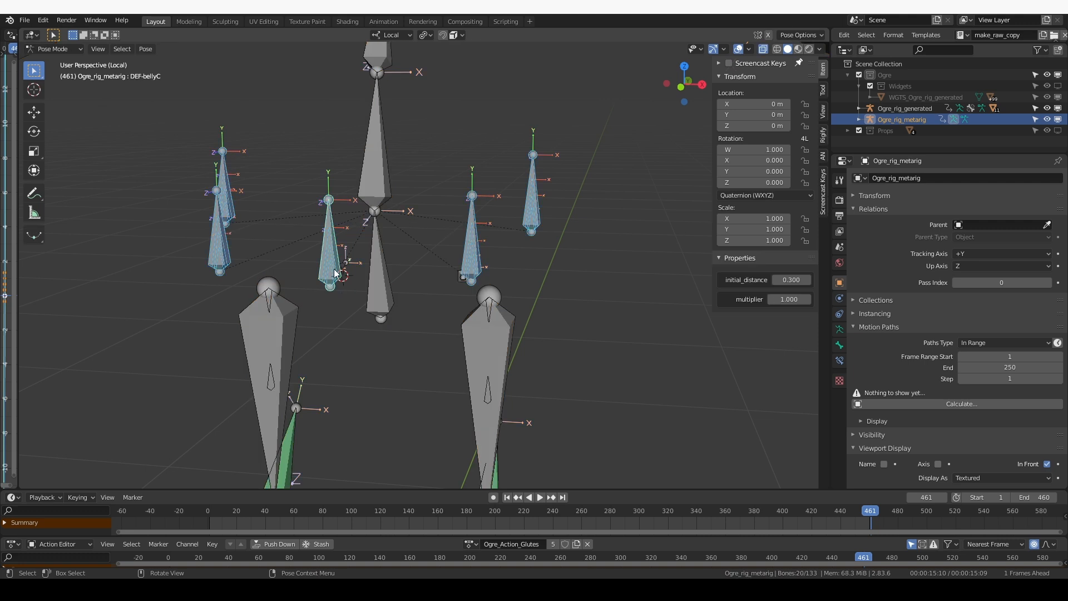
Step: Select the MCH-bellyC bone and set its initial_distance to 0.330 and its multiplier to 1.695
left_click(336, 275)
left_click(334, 263)
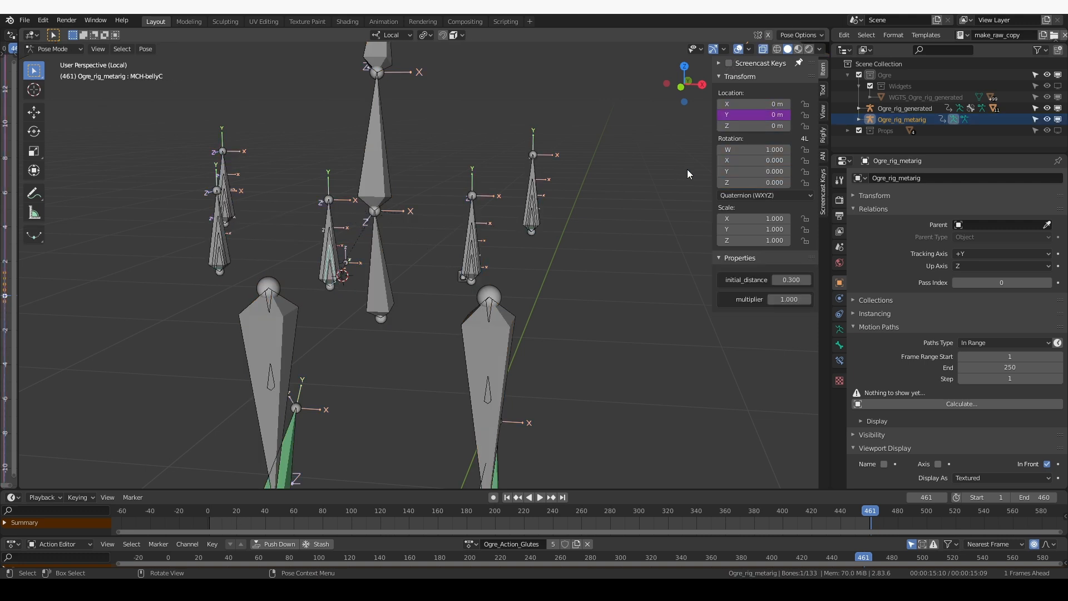
scroll(370, 389, "up", 1)
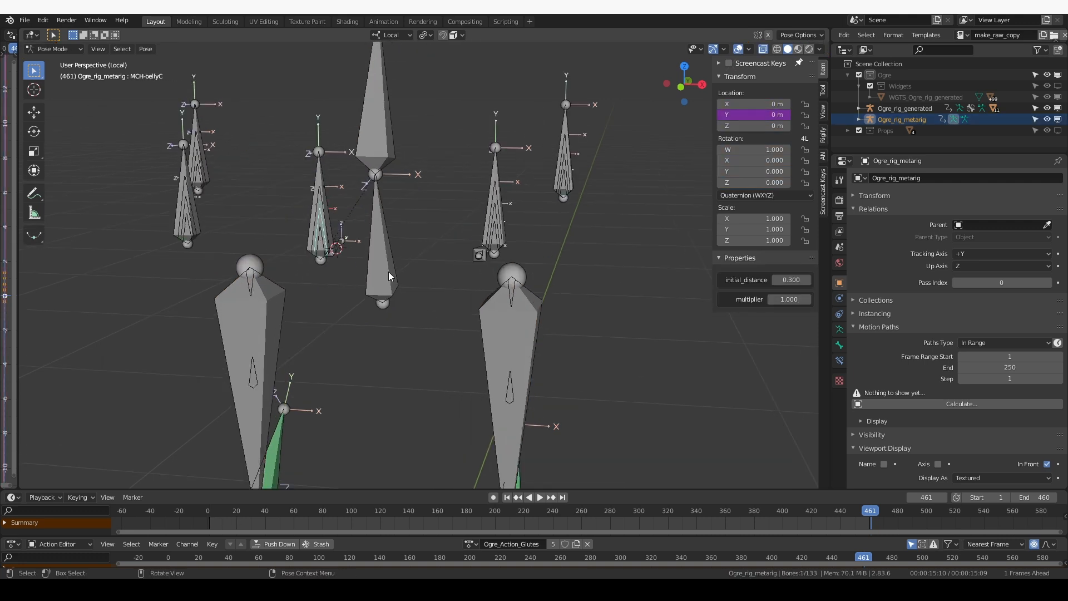
left_click(797, 280)
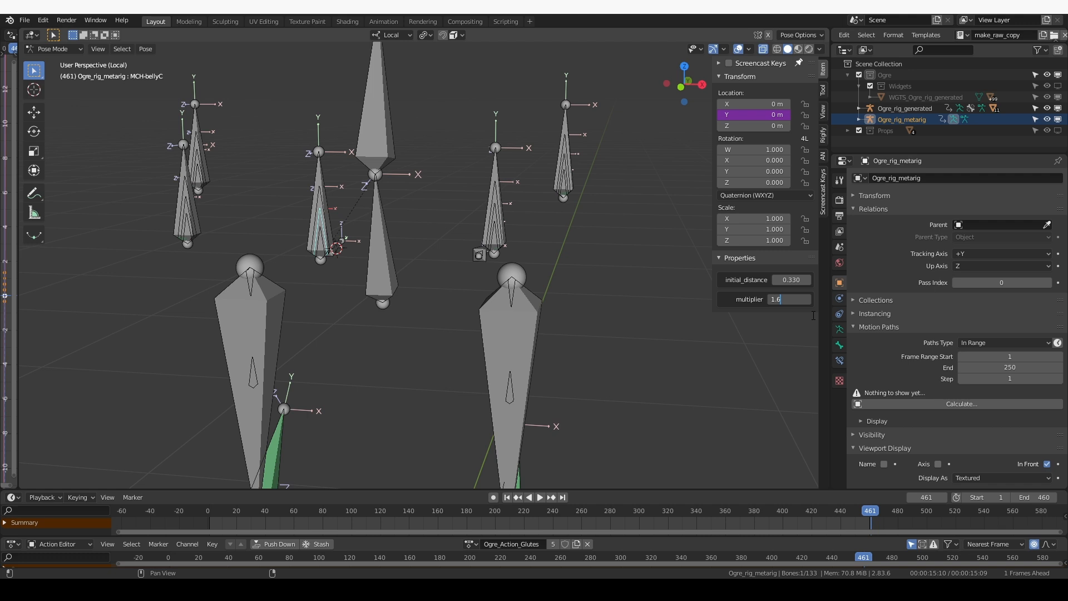
Step: Set the custom multiplier of MCH-belly_S1.L to 1.5 and of MCH-belly_S2.L to 1.3, and leave local view
left_click(497, 211)
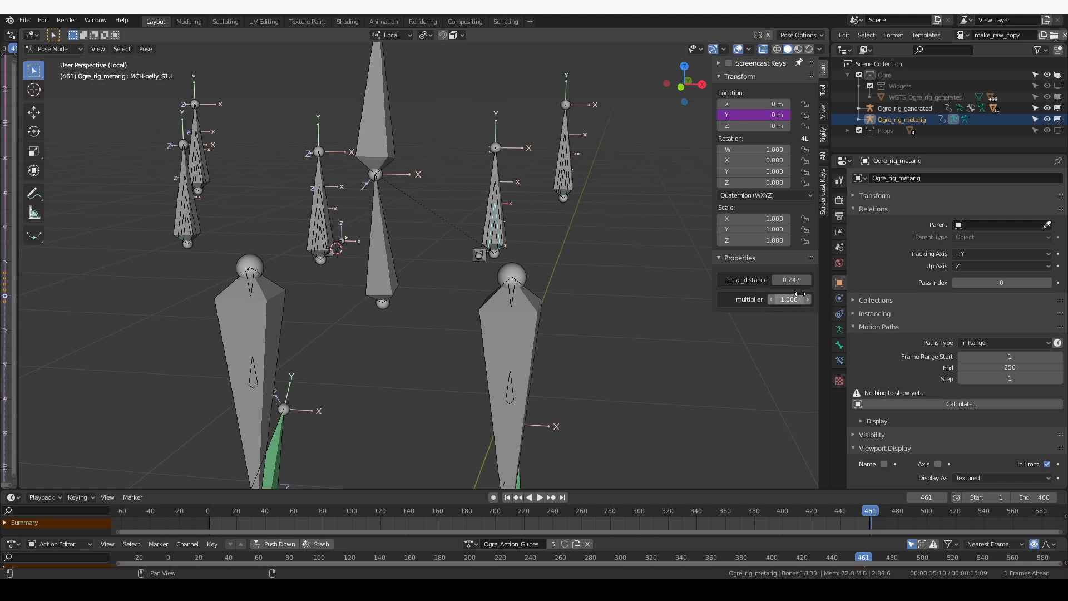
left_click(801, 299)
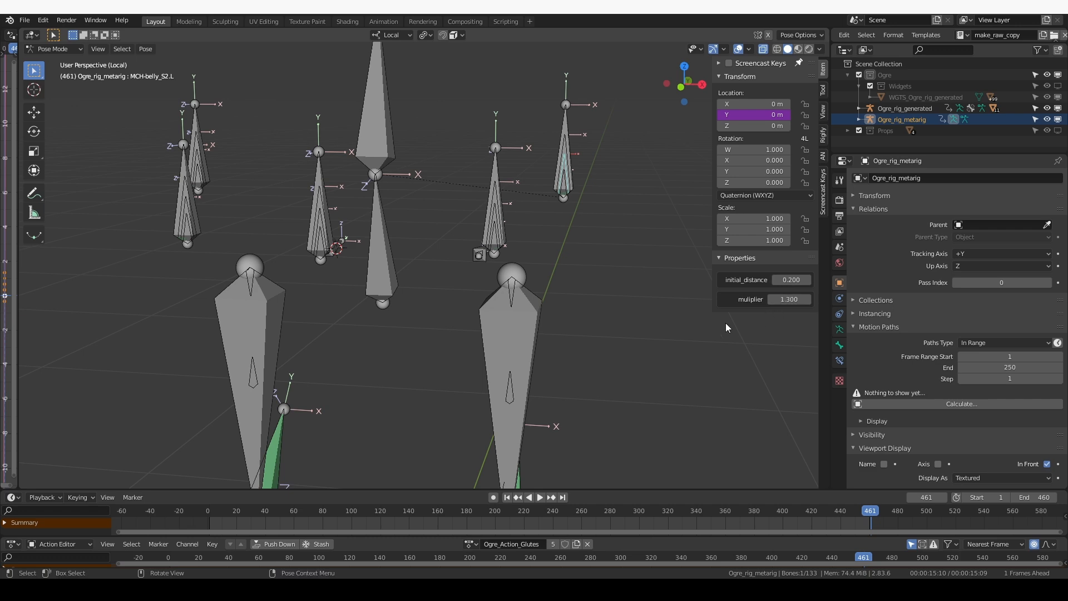
scroll(615, 299, "down", 6)
key("KP_Divide")
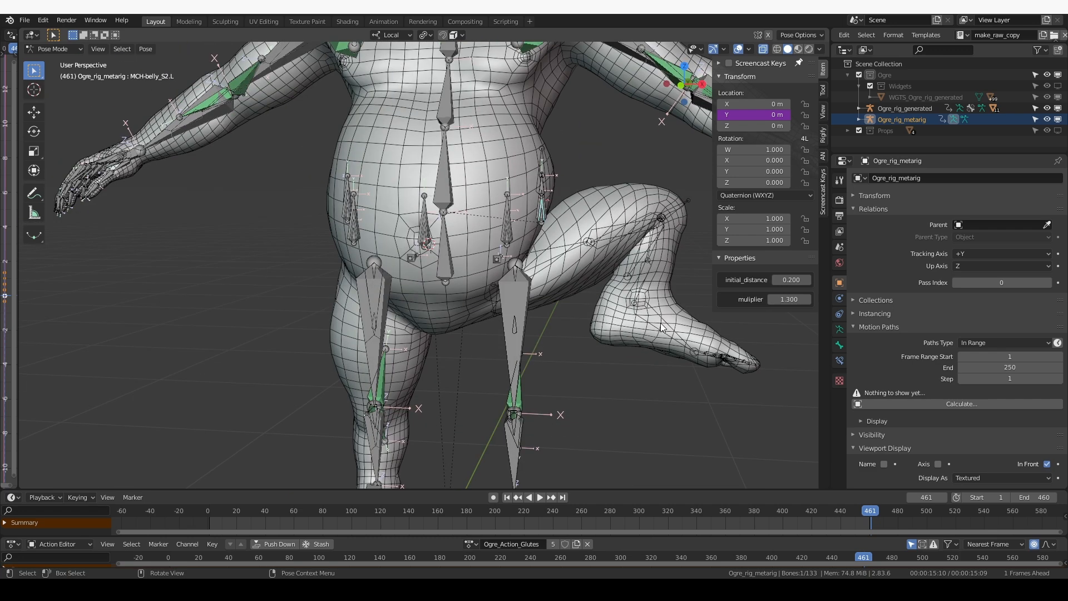
Step: Regenerate Ogre_rig_generated from the metarig with Rigify
scroll(659, 322, "down", 3)
middle_click_drag(660, 323, 673, 327)
left_click(729, 64)
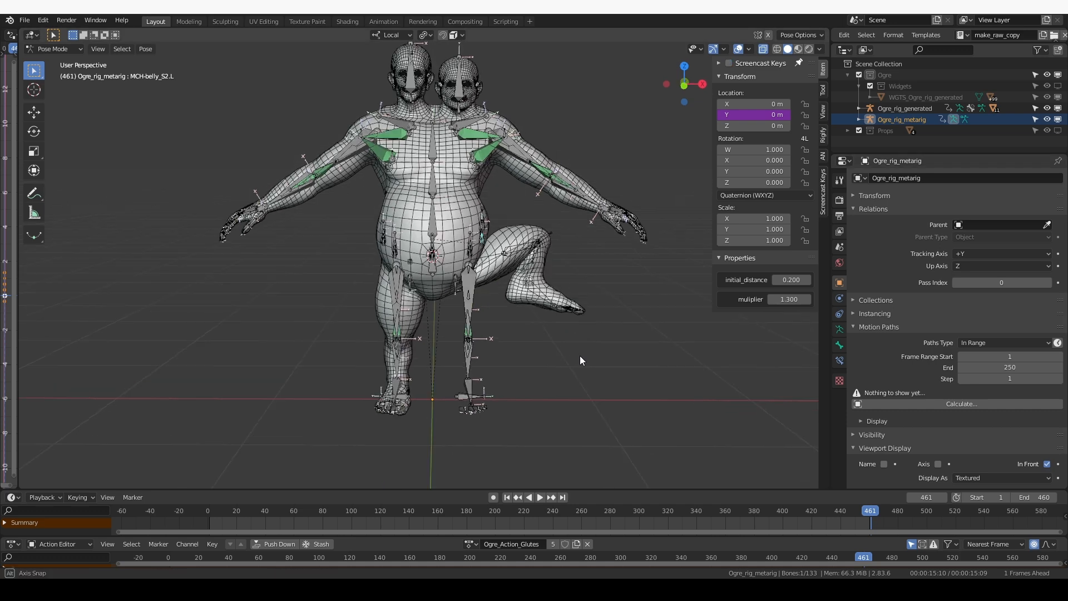
scroll(580, 356, "up", 2)
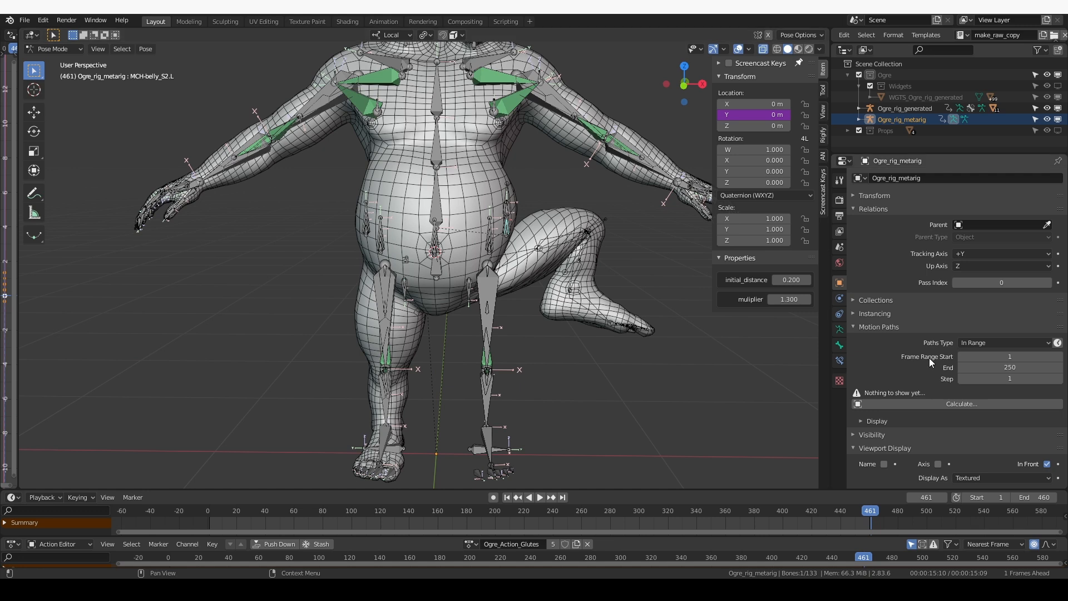
scroll(928, 360, "down", 2)
left_click(839, 330)
scroll(929, 407, "up", 5)
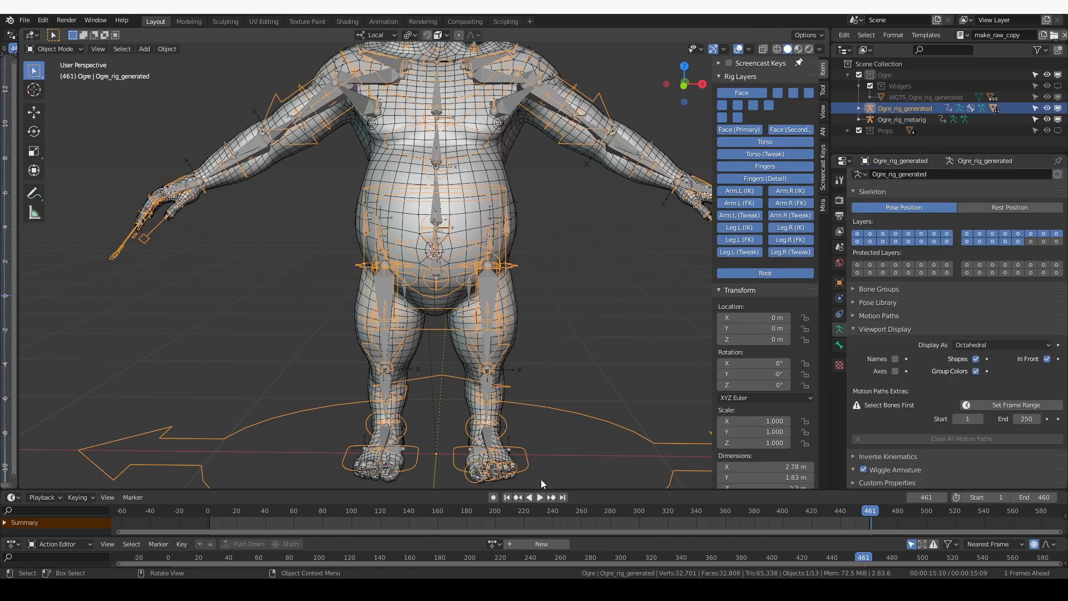
Step: Assign the Ogre_Action_Legs action to the generated rig, hide the metarig, and go to frame 430
left_click(492, 544)
left_click(566, 484)
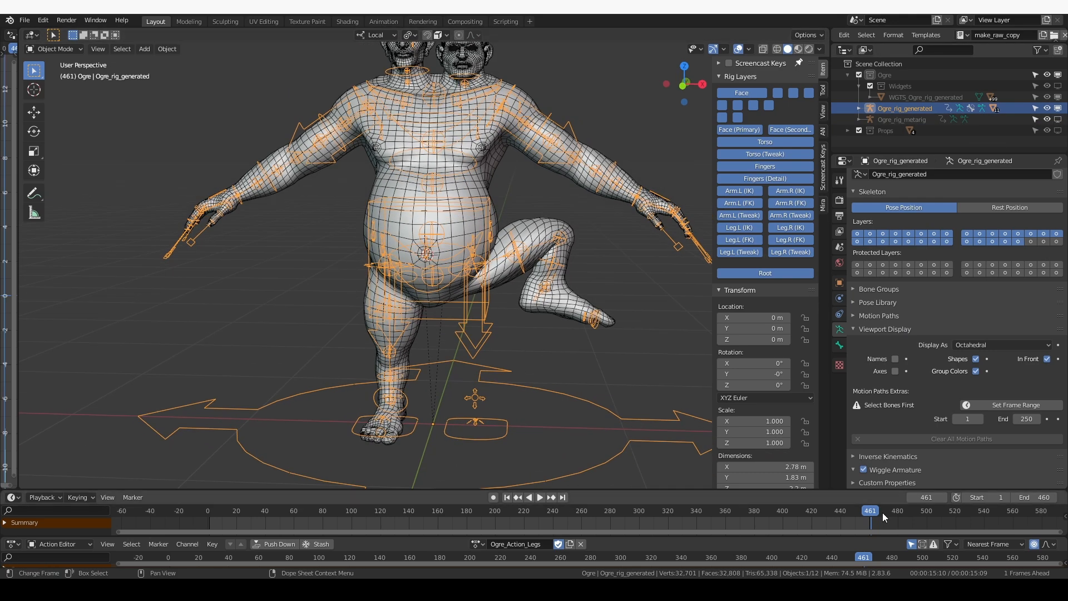
left_click_drag(883, 513, 827, 512)
Step: Show only the generated rig's MCH bone layer, switch to Pose Mode, and select MCH-bellyC
left_click(1043, 242)
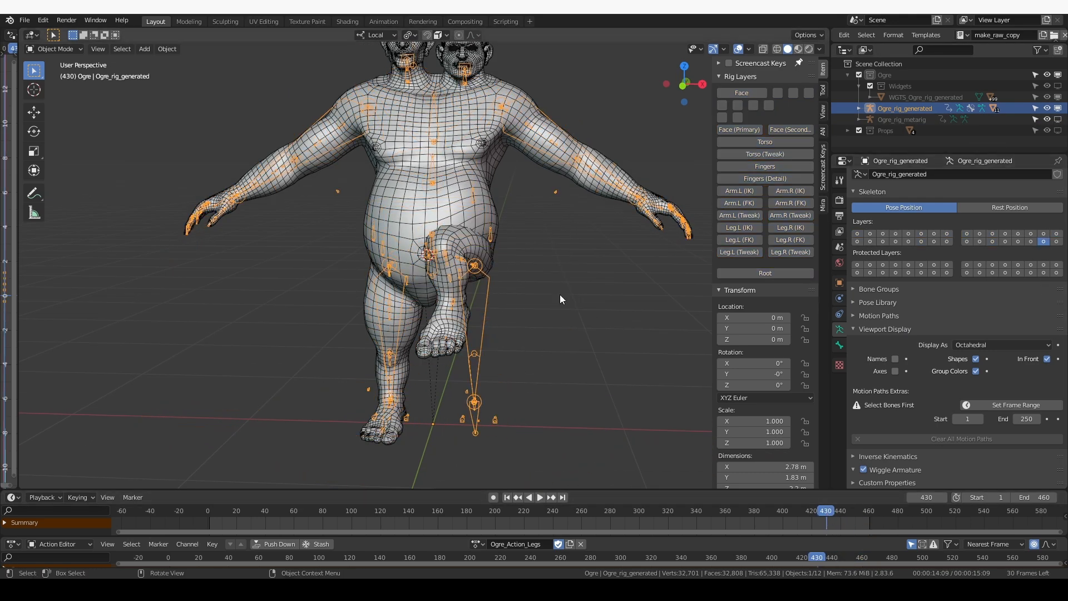
middle_click_drag(440, 245, 455, 243)
scroll(456, 244, "up", 3)
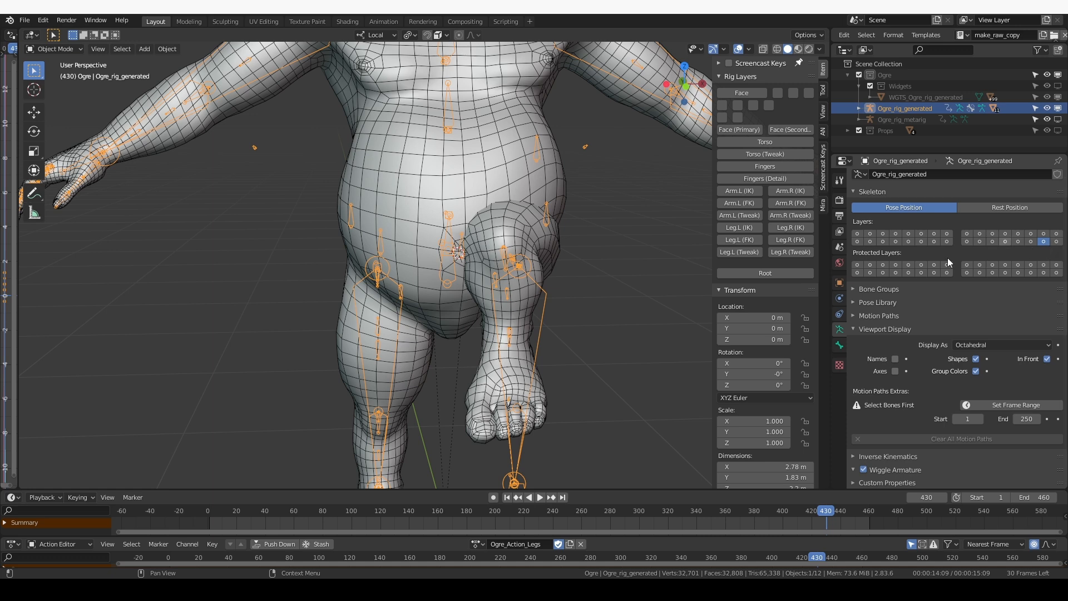
key("ctrl+Tab")
left_click(464, 254)
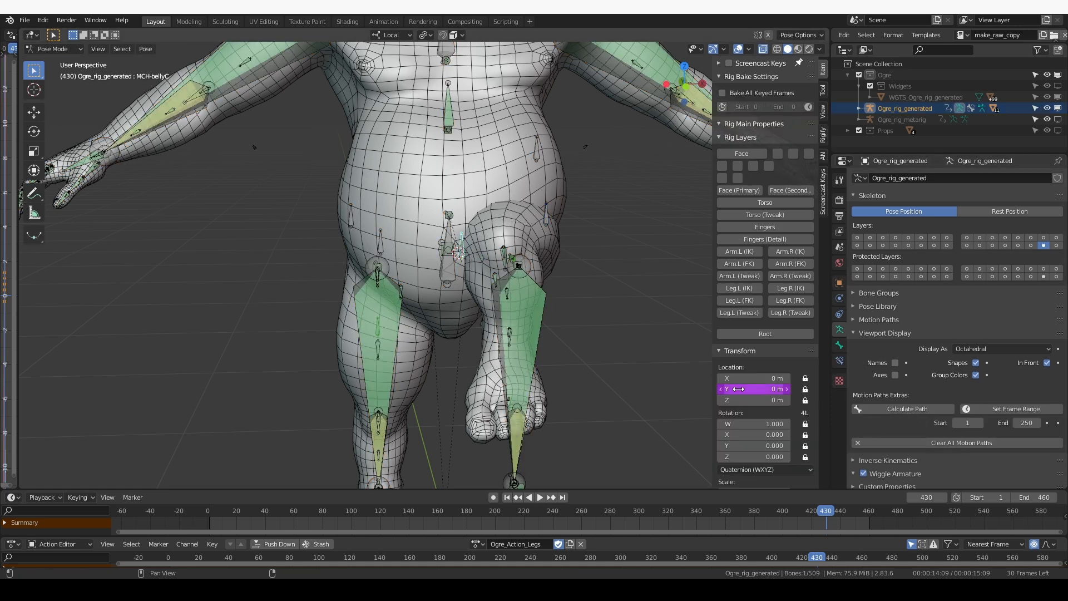
Step: Go to frame 395 and examine the driven Y location and custom properties of MCH-belly_S1.L and MCH-belly_S2.L
scroll(754, 400, "down", 5)
middle_click_drag(523, 262, 502, 269)
left_click_drag(824, 512, 775, 512)
left_click(554, 173)
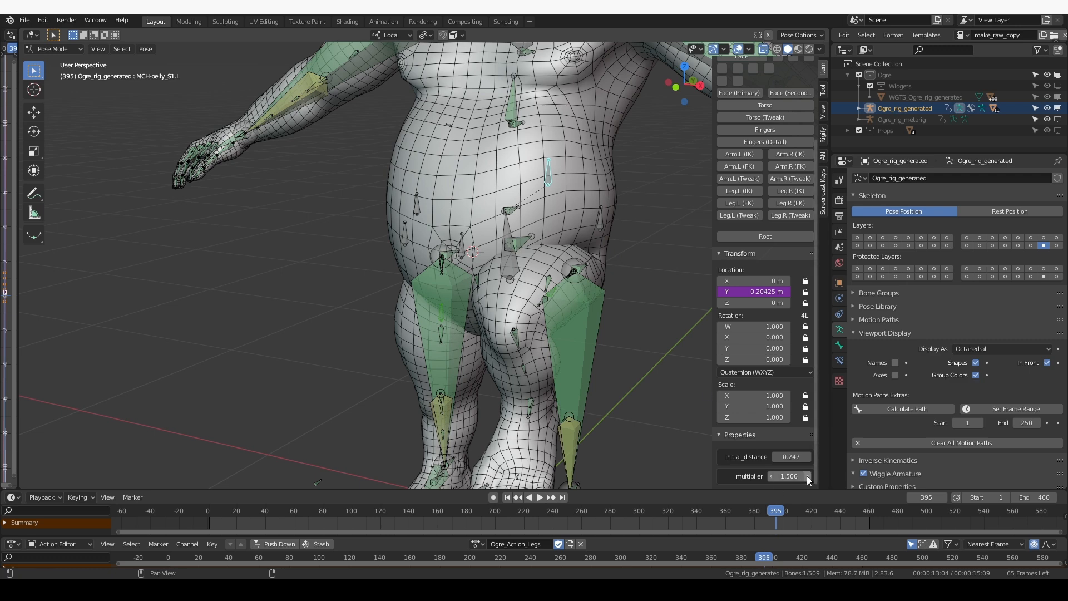
left_click(602, 225)
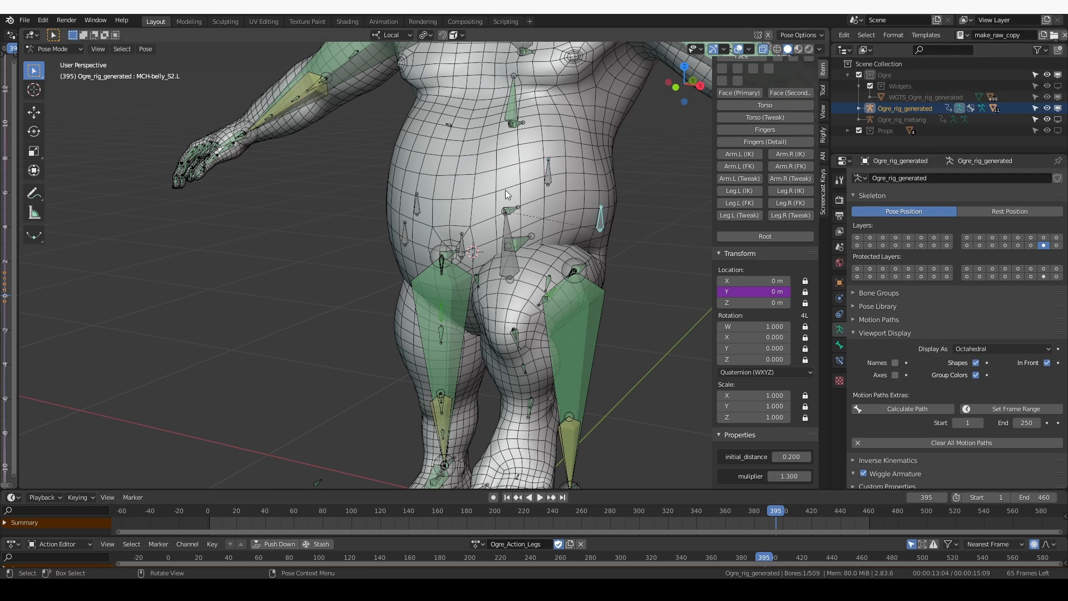
middle_click_drag(505, 189, 499, 275)
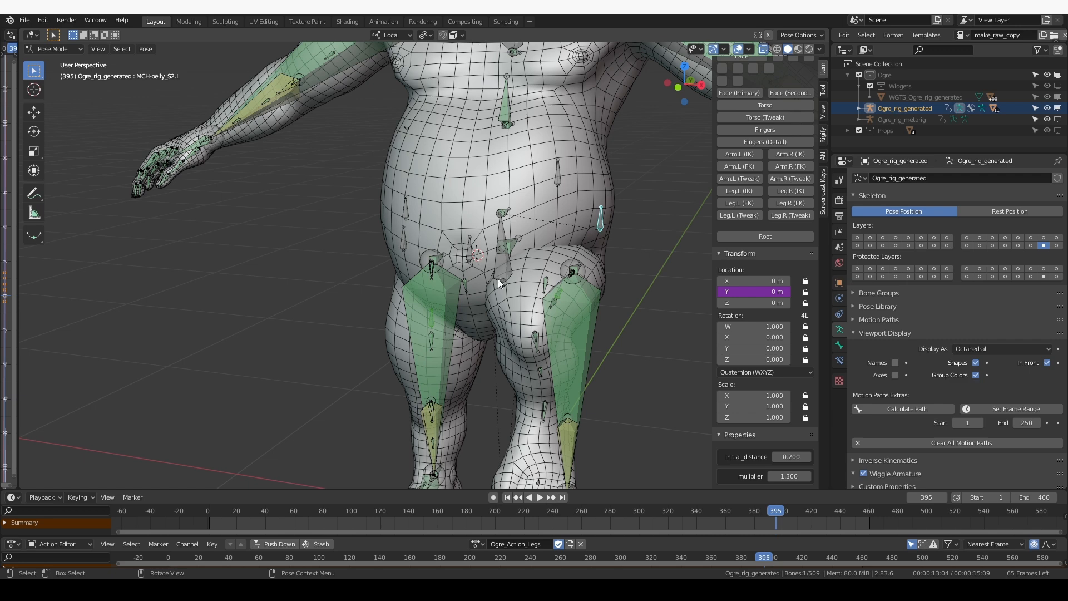
Step: Show the Y Location driver of MCH-bellyC in an enlarged Drivers editor and update its dependencies
left_click(468, 258)
left_click_drag(17, 276, 337, 278)
key("n")
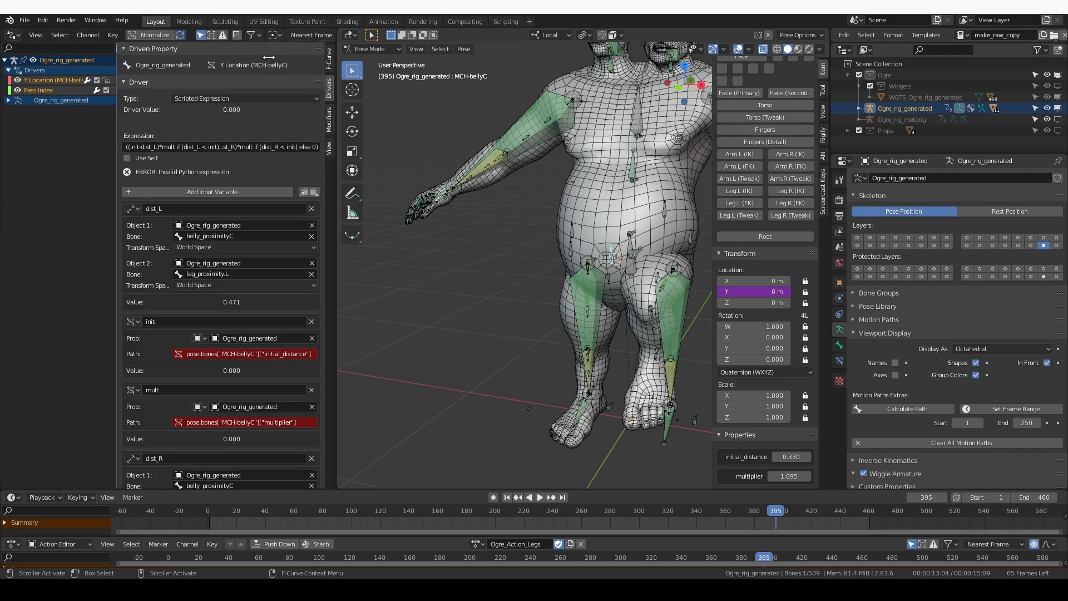
scroll(233, 459, "down", 4)
left_click(242, 480)
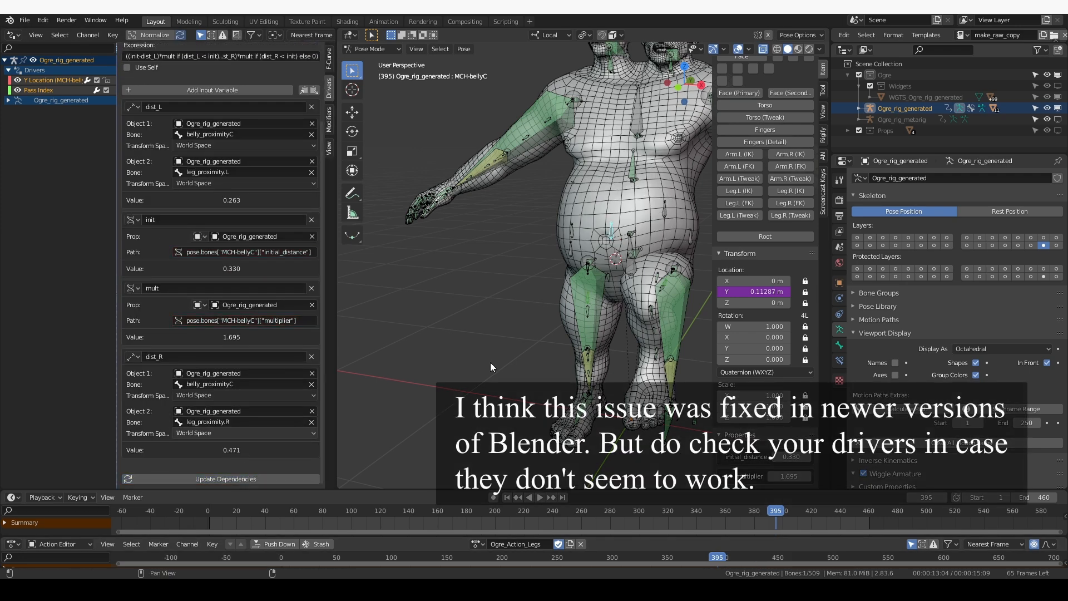
Step: Check the driver of MCH-belly_S1.L and update the driver dependencies of MCH-belly_S2.L and MCH-belly_S1.R
left_click(666, 210)
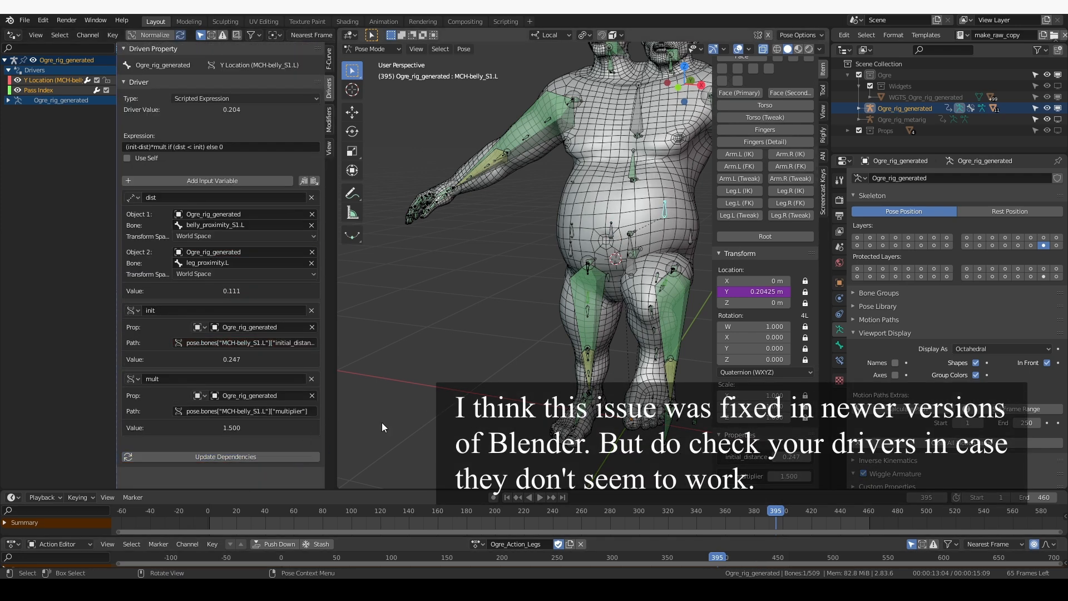
left_click(690, 238)
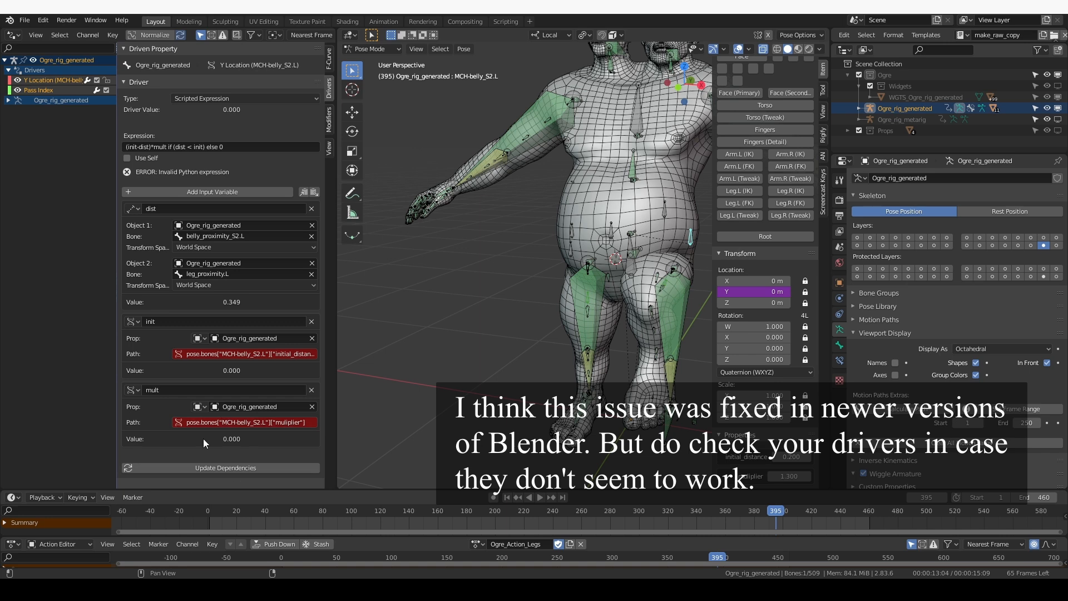
left_click(220, 468)
left_click(575, 249)
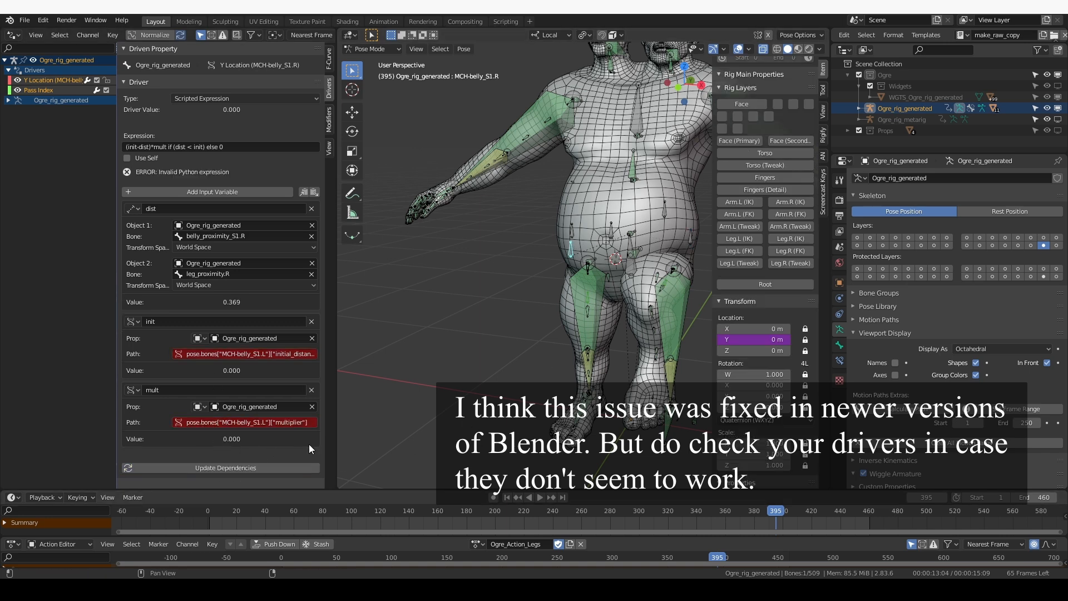
left_click(273, 468)
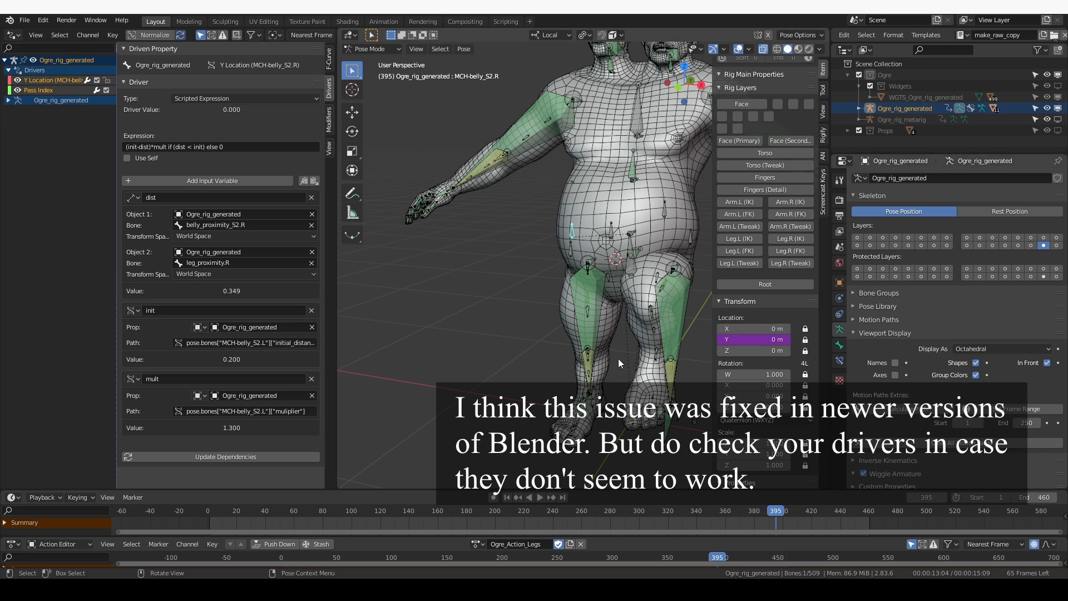